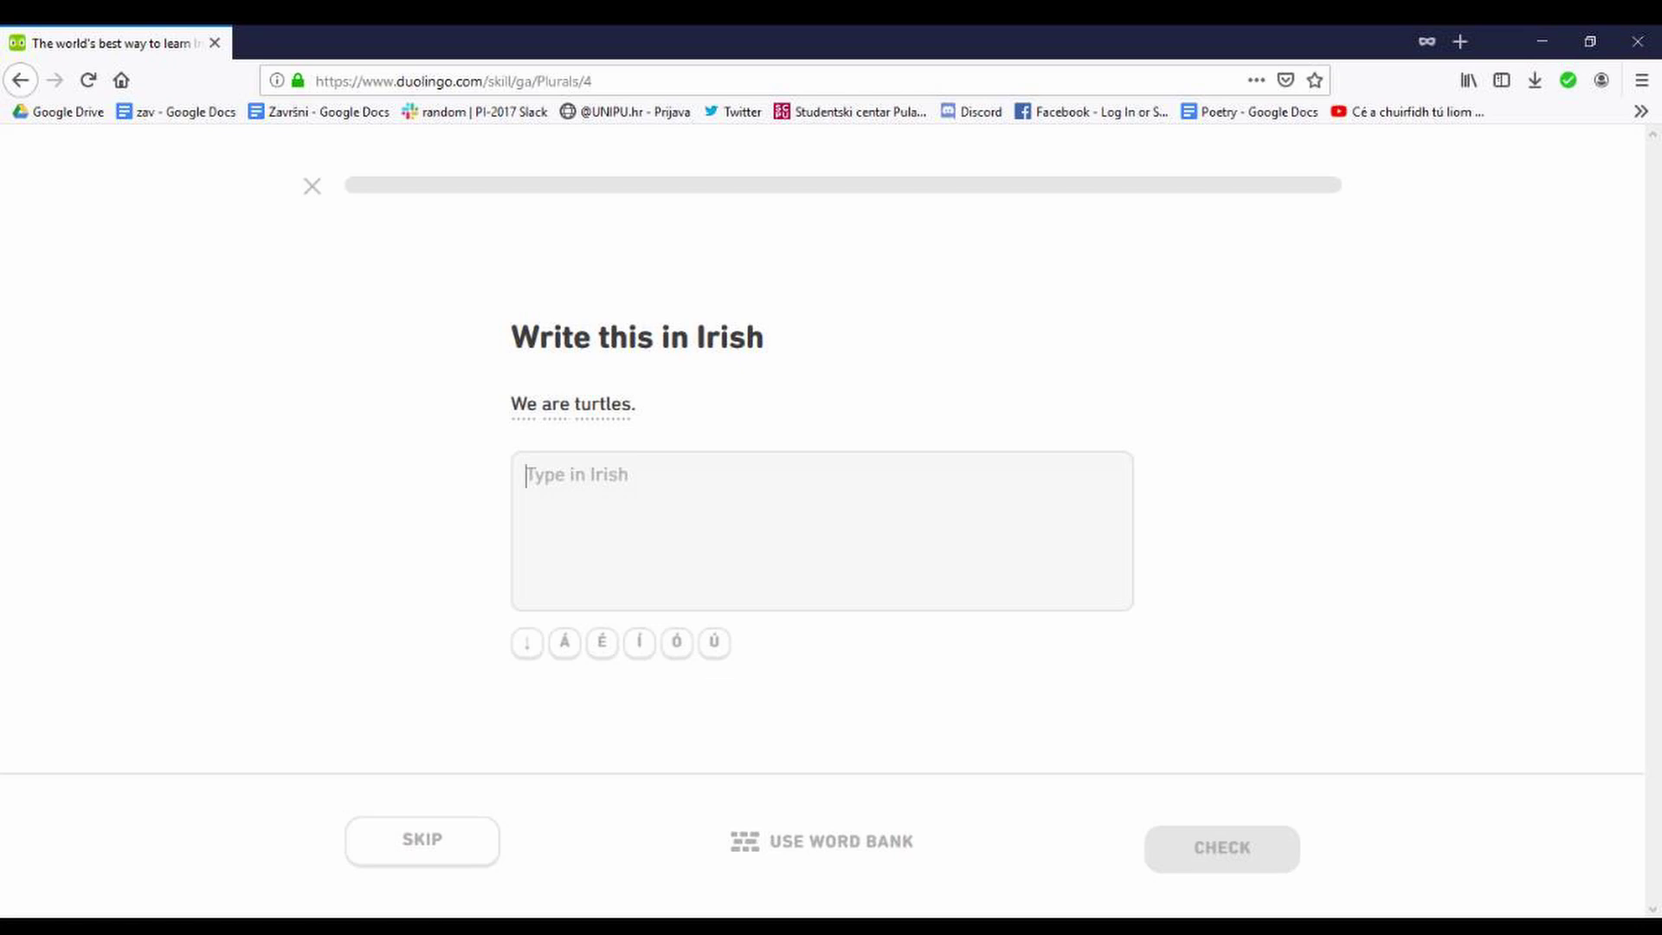
pyautogui.write('Is turtair')
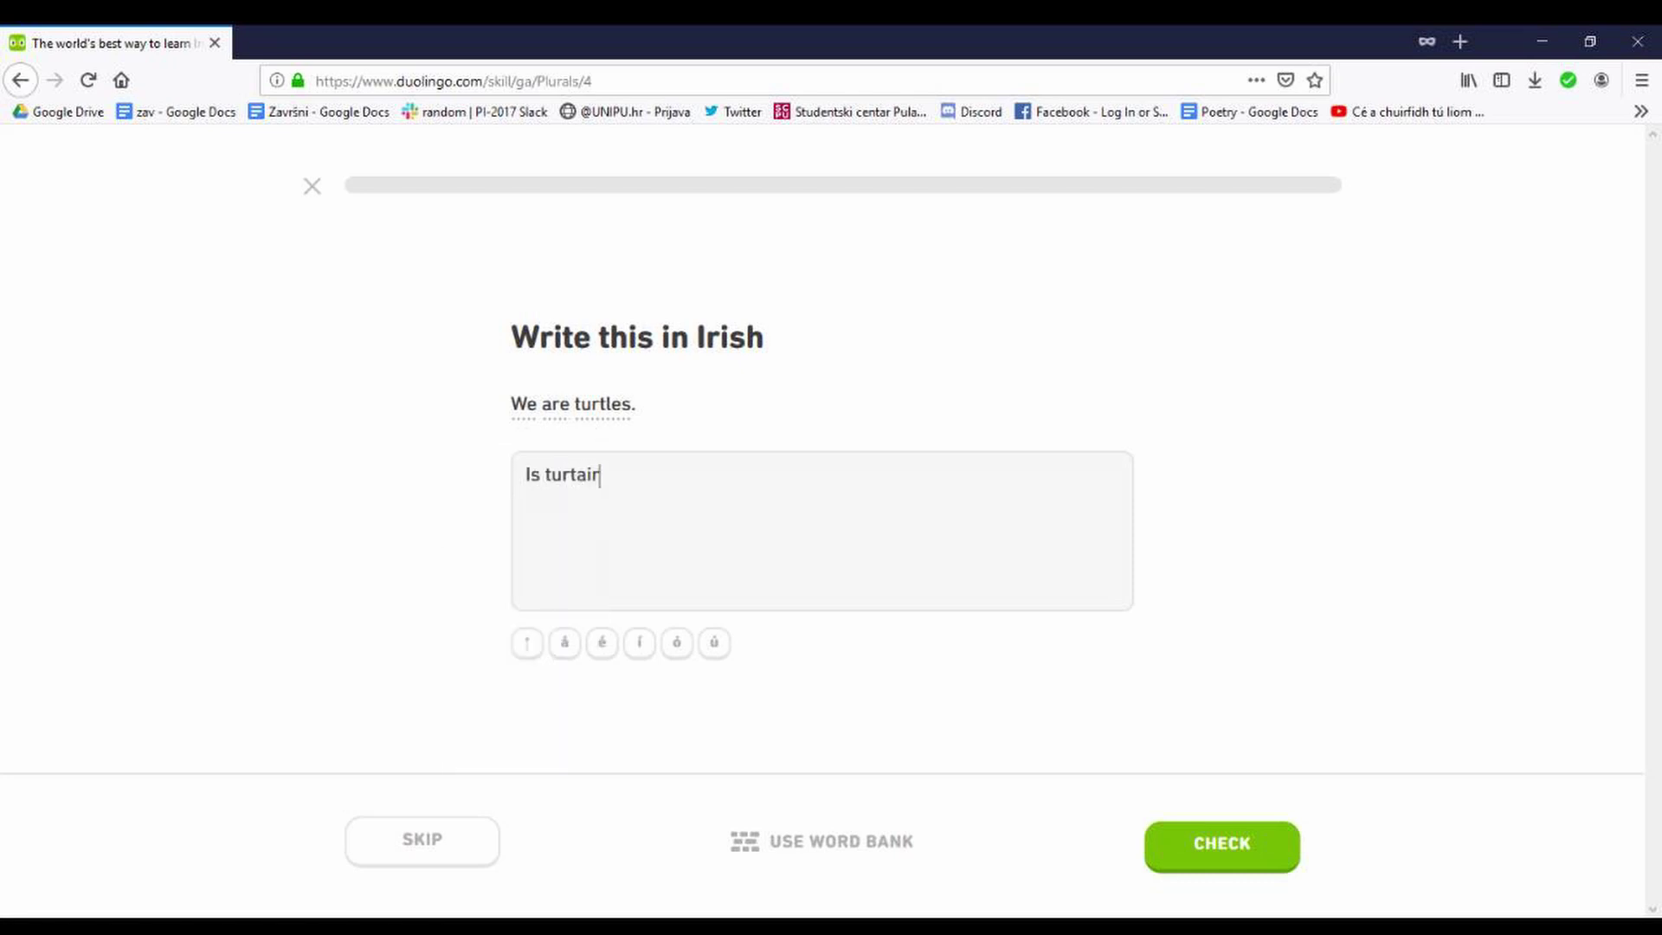
pyautogui.write(' muid')
# Step: Answer the turtles and plates translations correctly
pyautogui.press('Return')
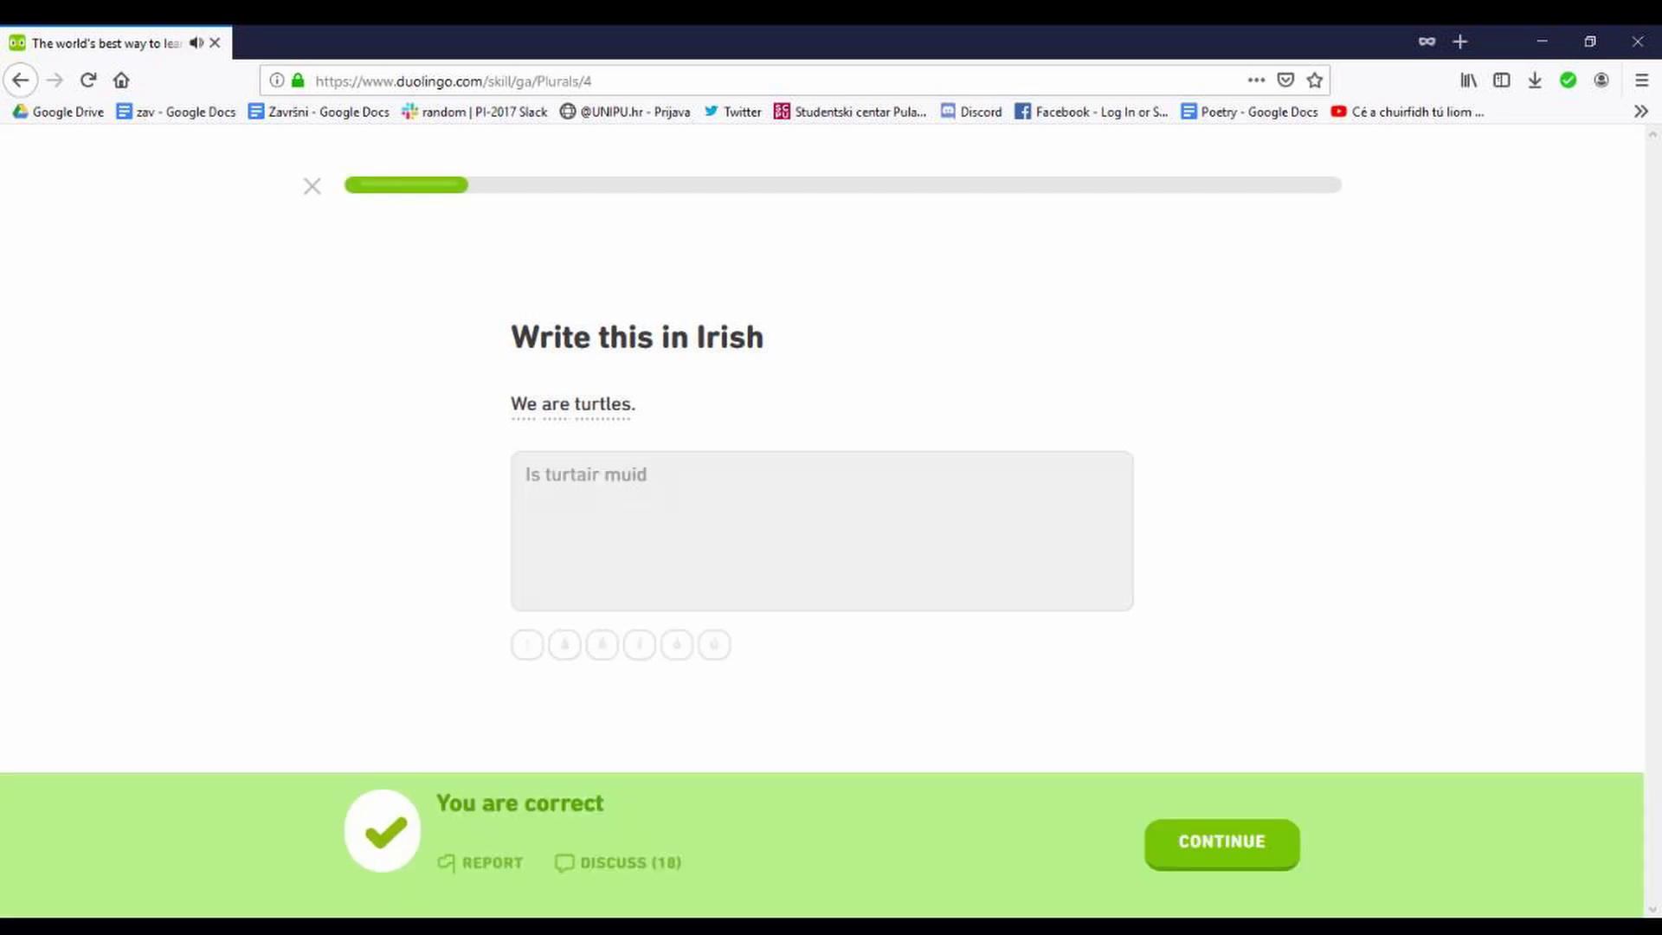
pyautogui.press('Return')
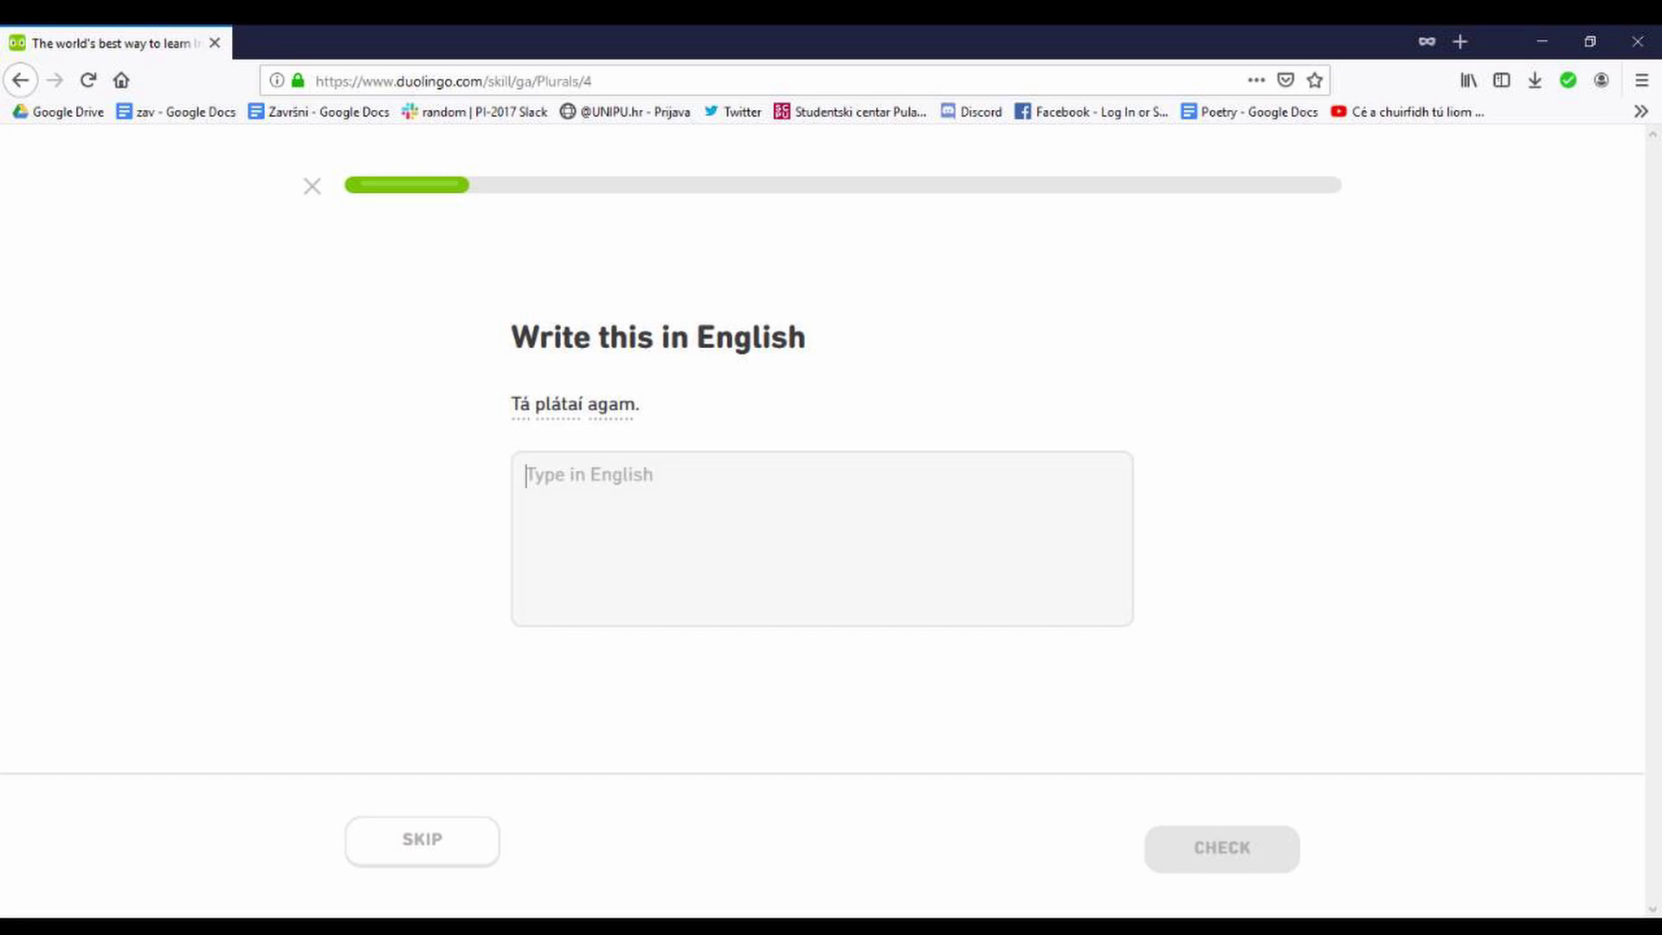
pyautogui.write('I have plates')
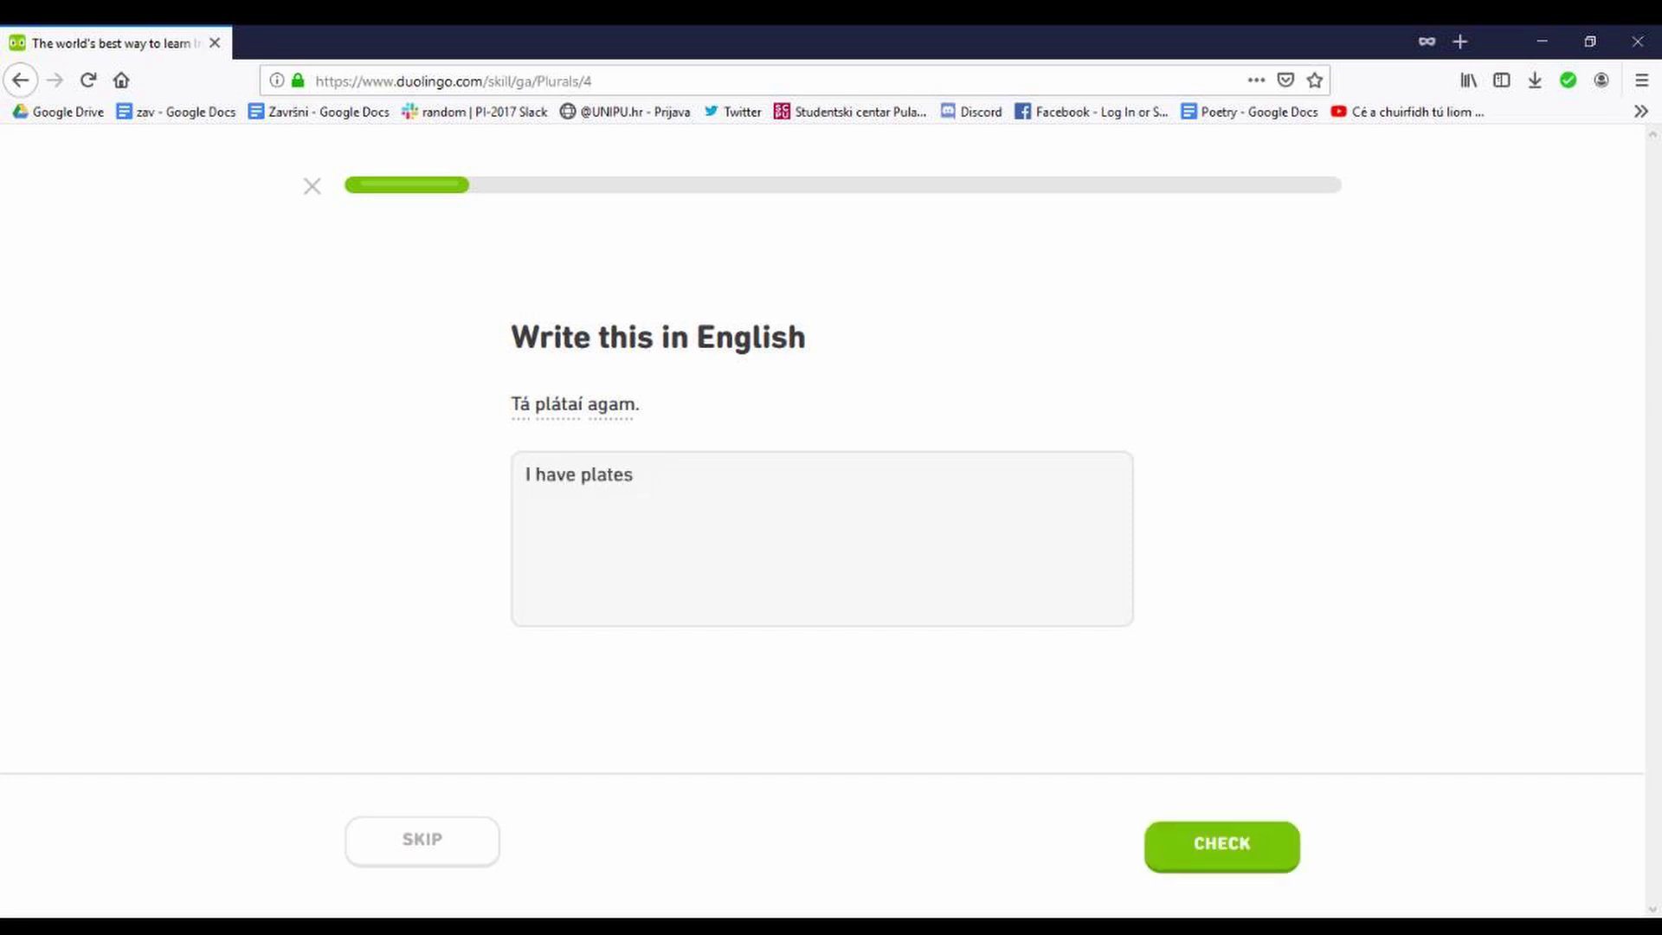
pyautogui.press('Return')
pyautogui.press('Return')
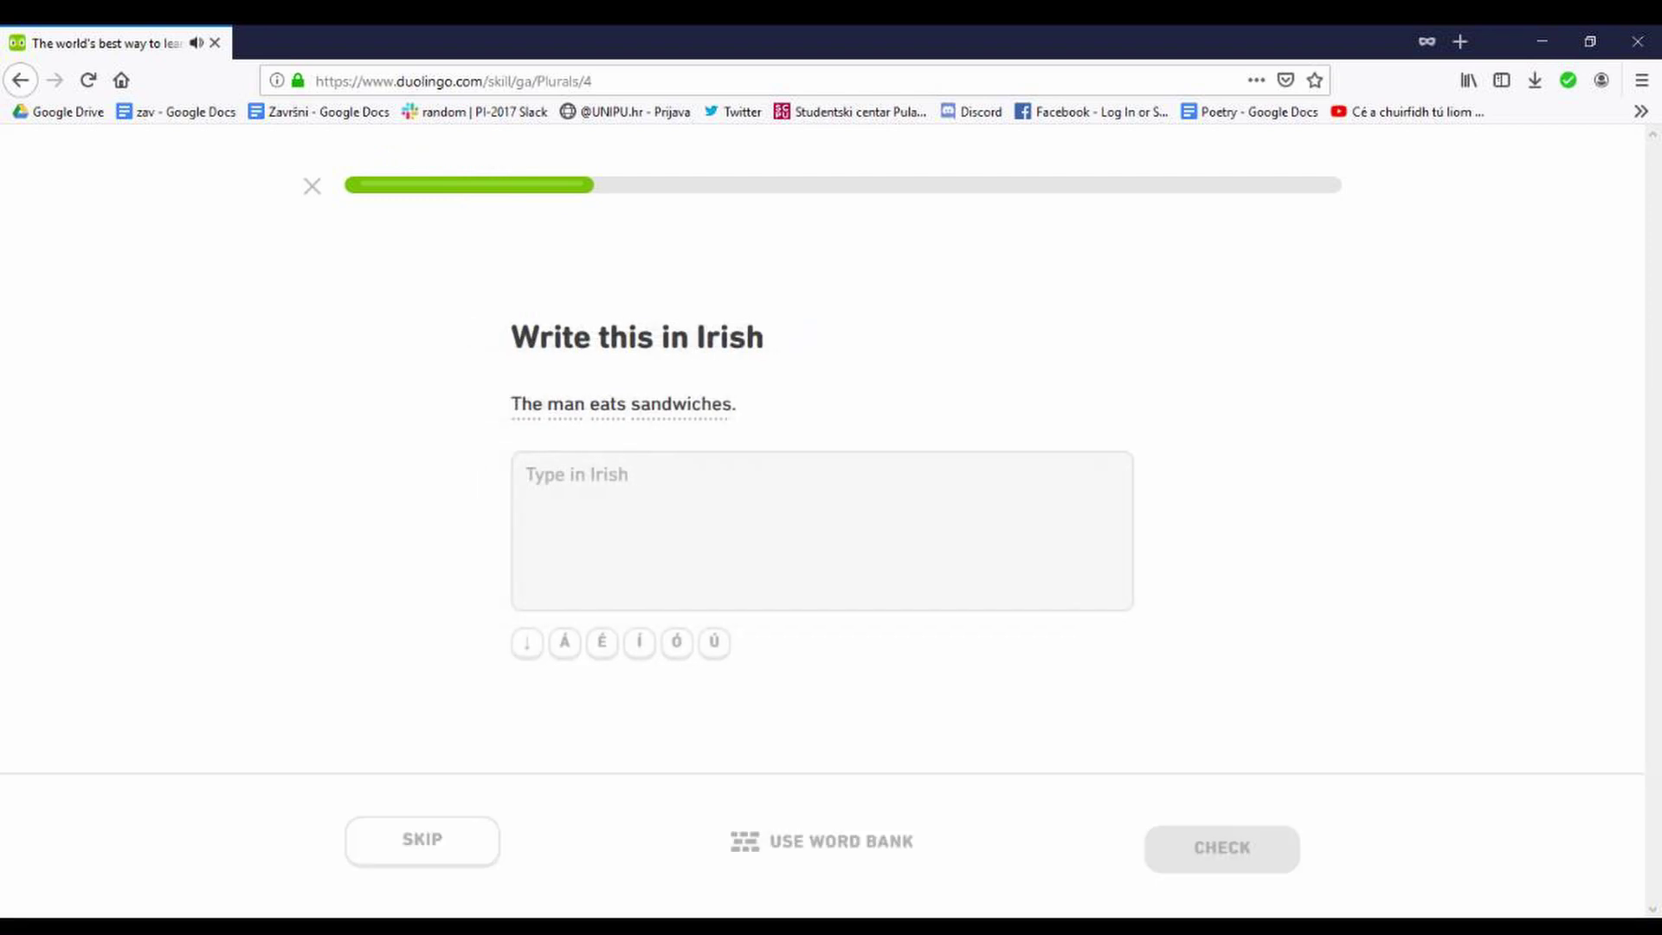
pyautogui.write('Itheann')
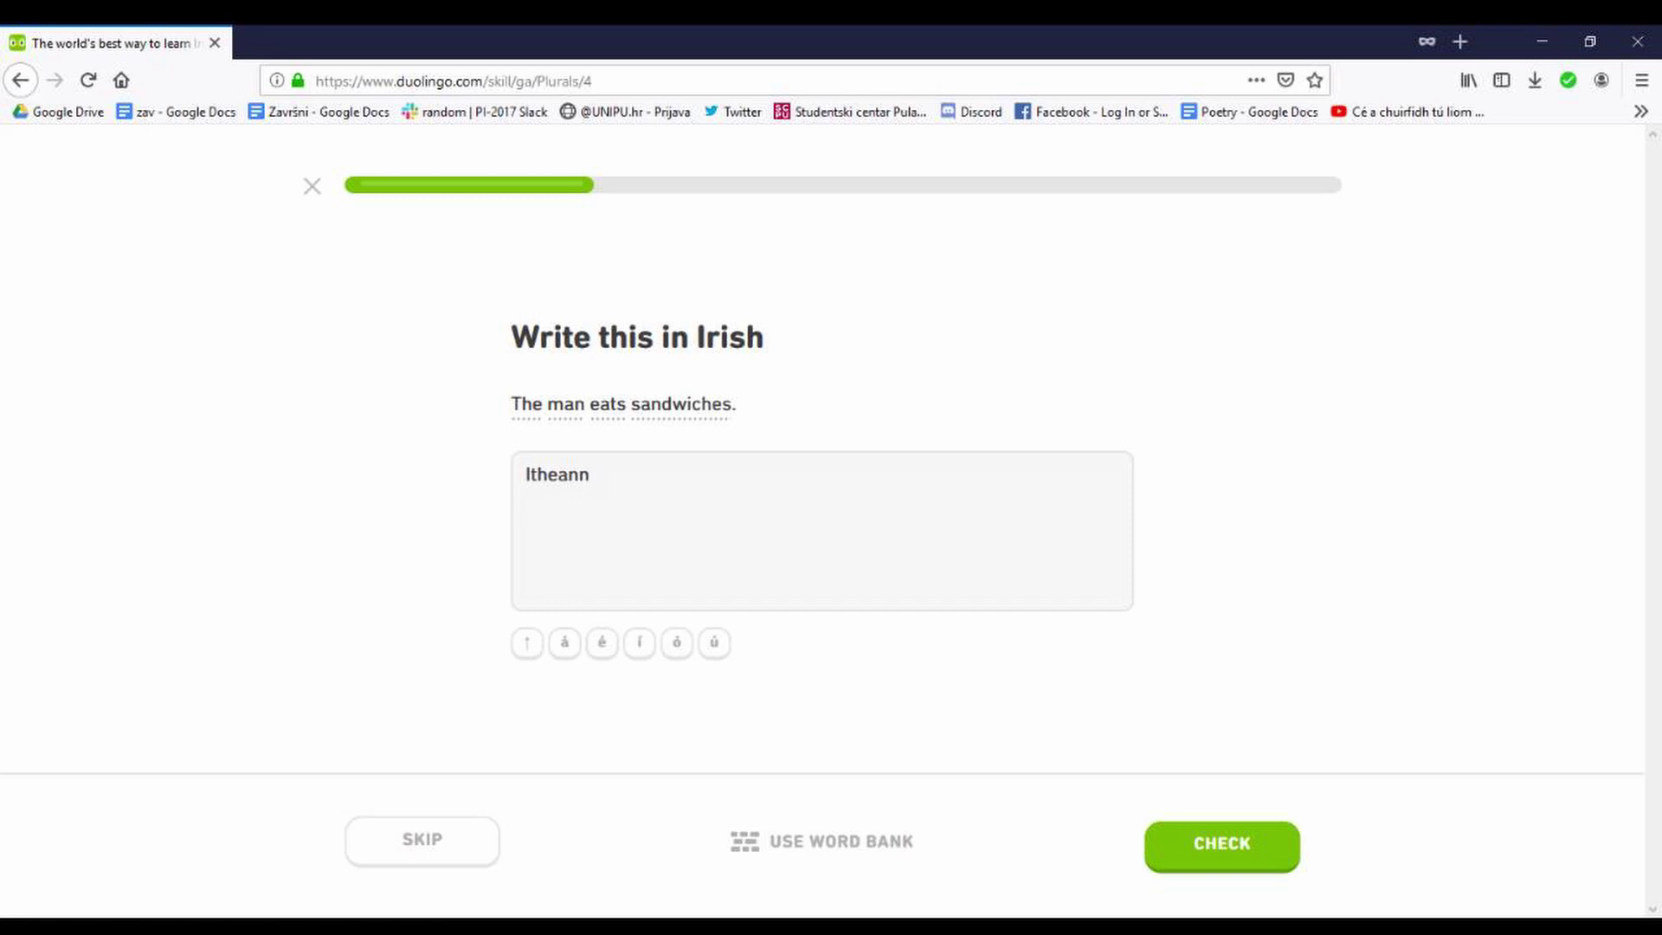
pyautogui.write(' an ')
pyautogui.write('fear')
pyautogui.write(' ca')
# Step: Fix the spelling and add the accented í to submit 'Itheann an fear ceapairí'
pyautogui.press('BackSpace')
pyautogui.write('eapairi')
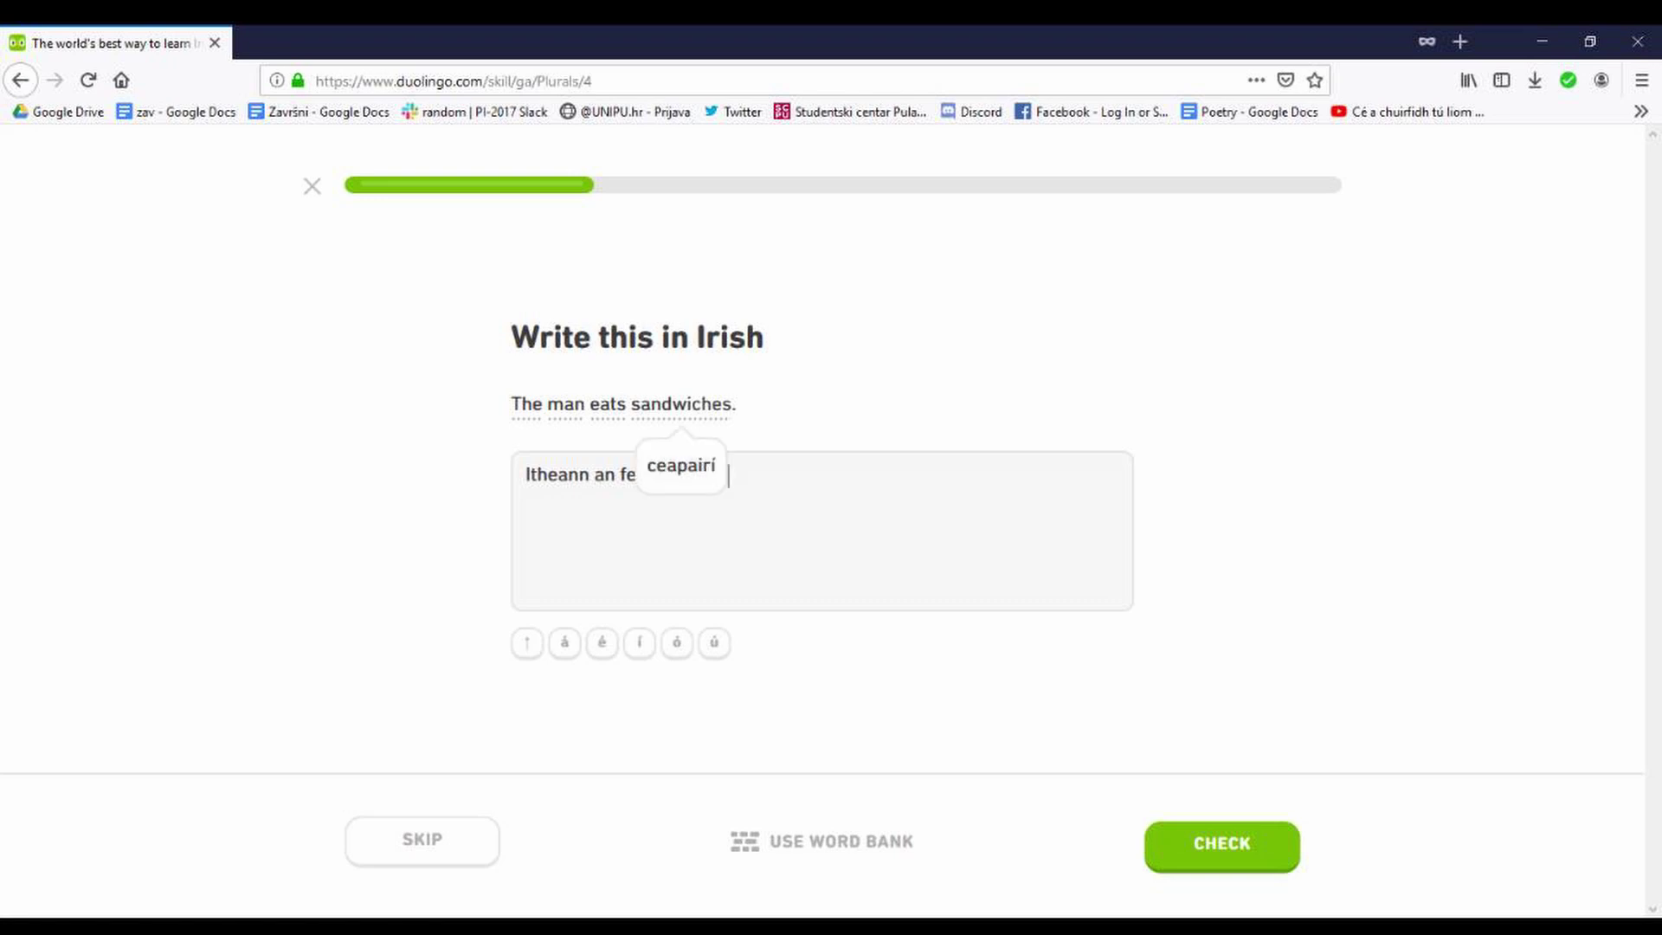
pyautogui.press('BackSpace')
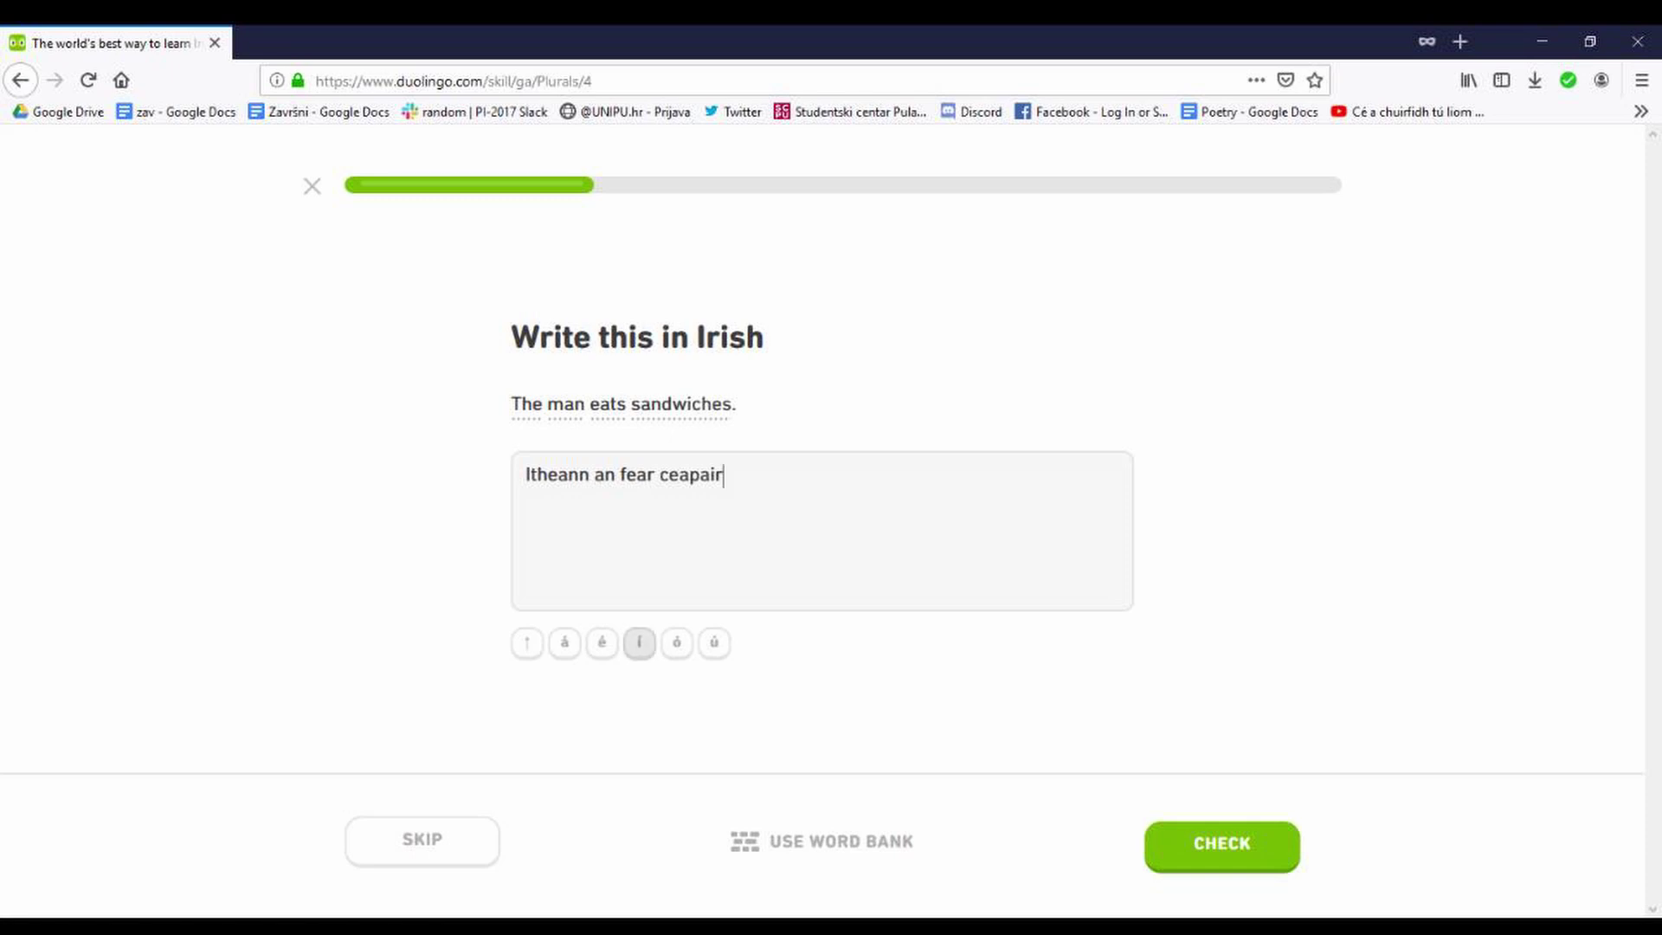
pyautogui.click(639, 642)
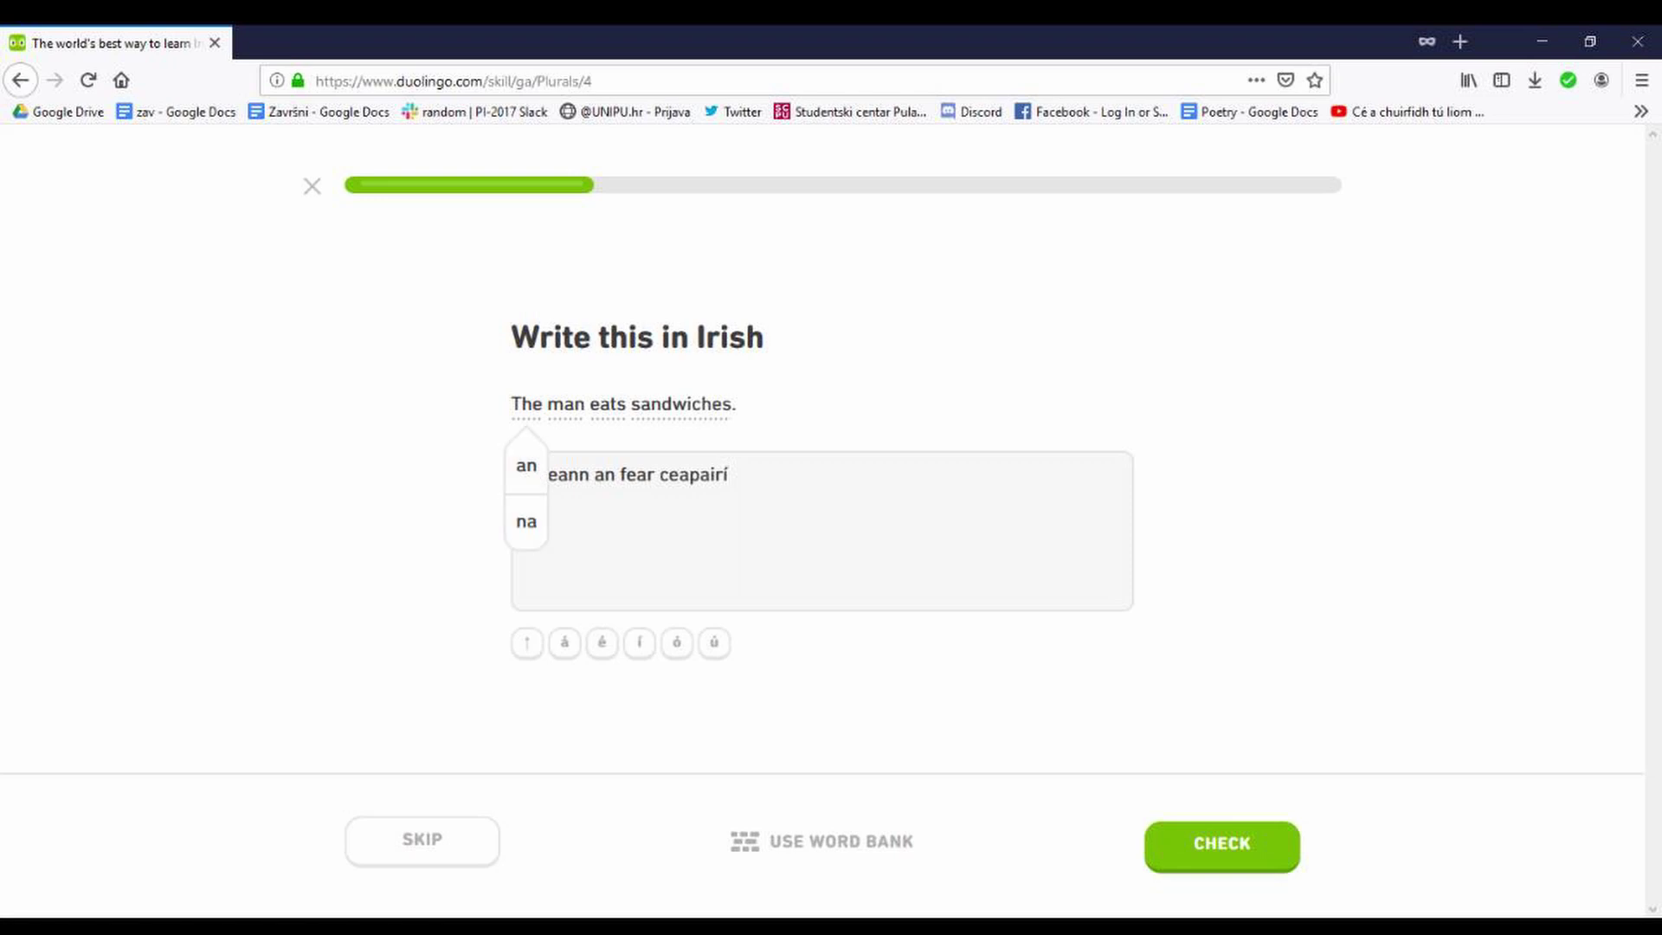
pyautogui.press('Return')
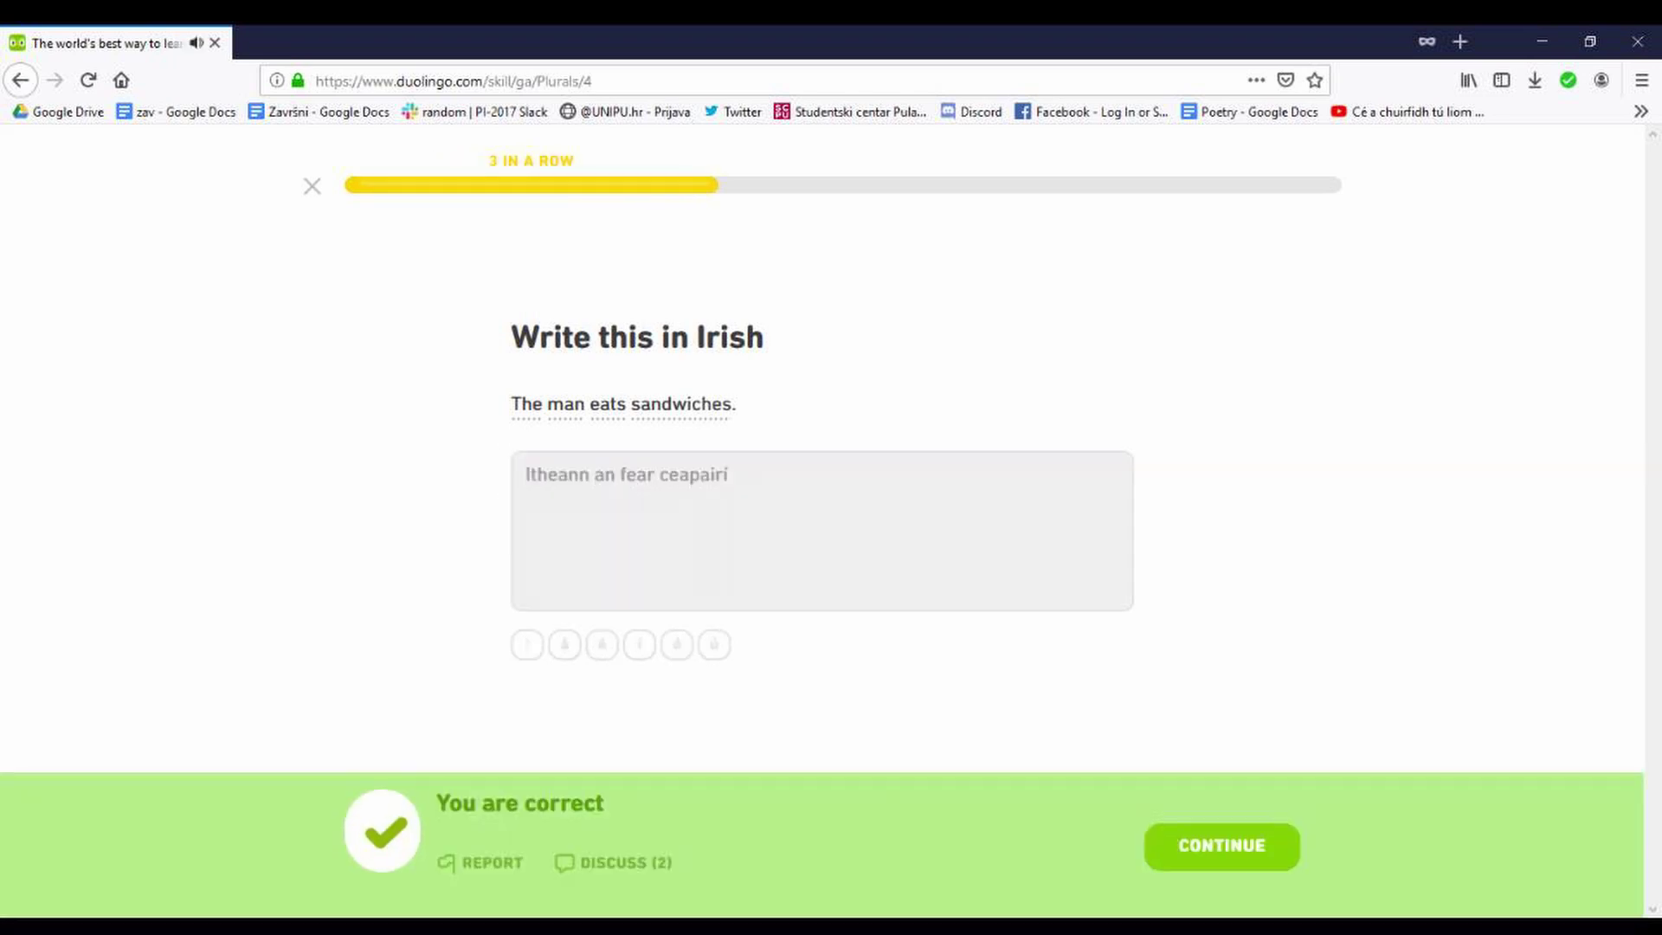
# Step: Fill the blank with 'ainmhithe' to form 'Is ainmhithe iad capaill' and get it accepted
pyautogui.press('Return')
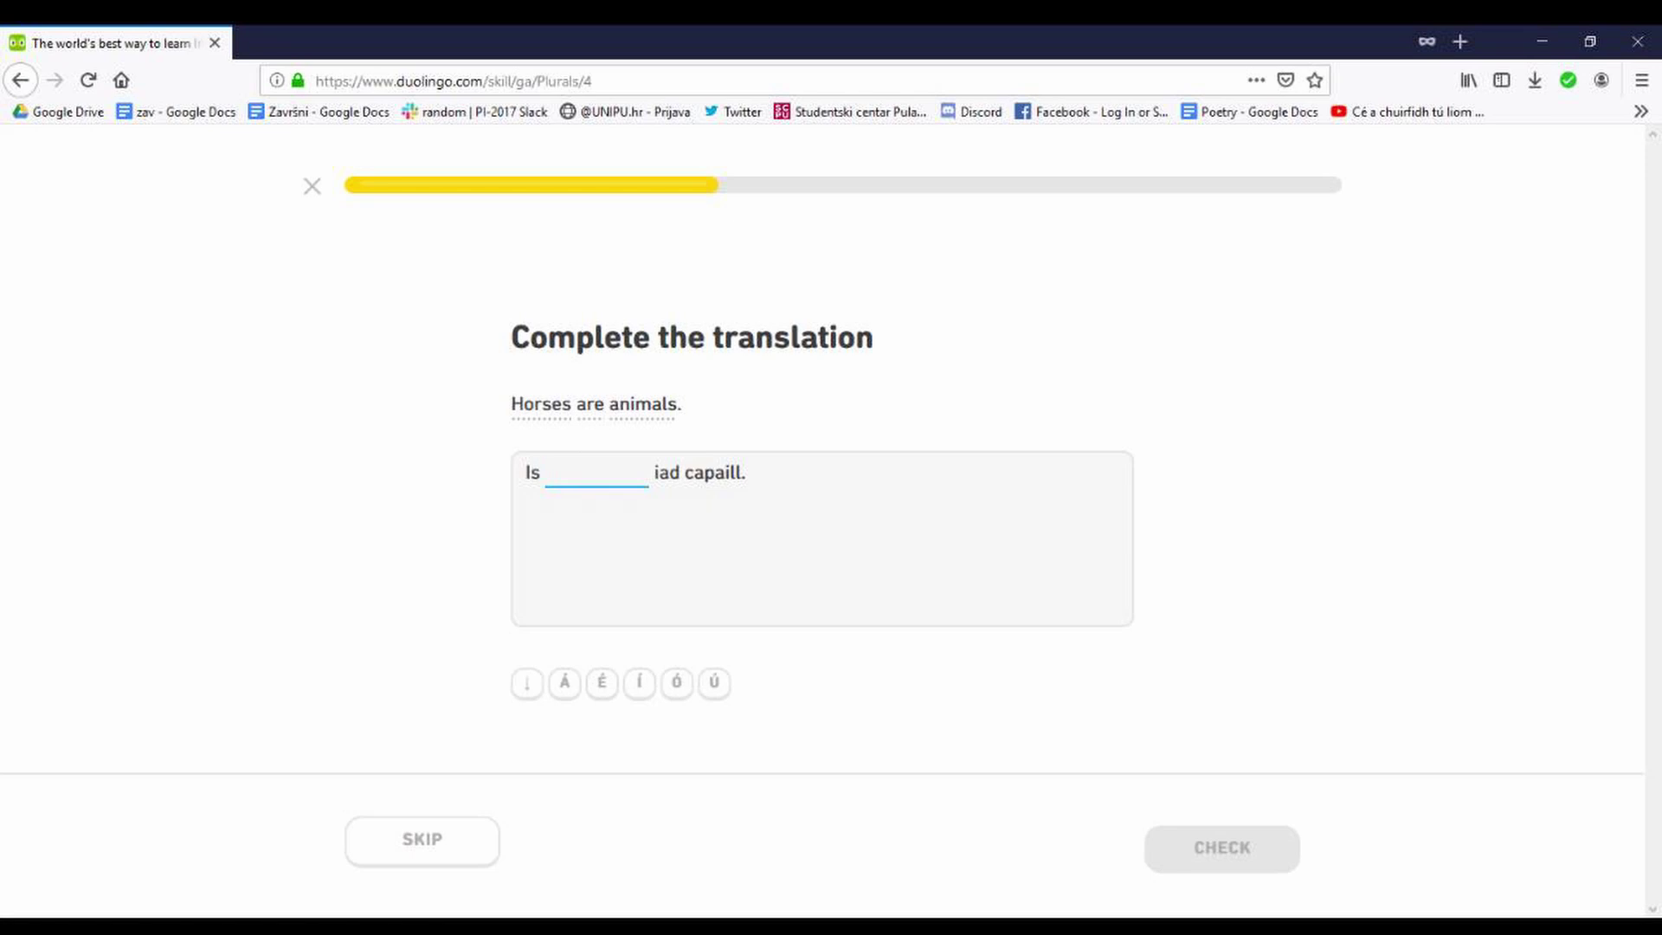
pyautogui.write('a')
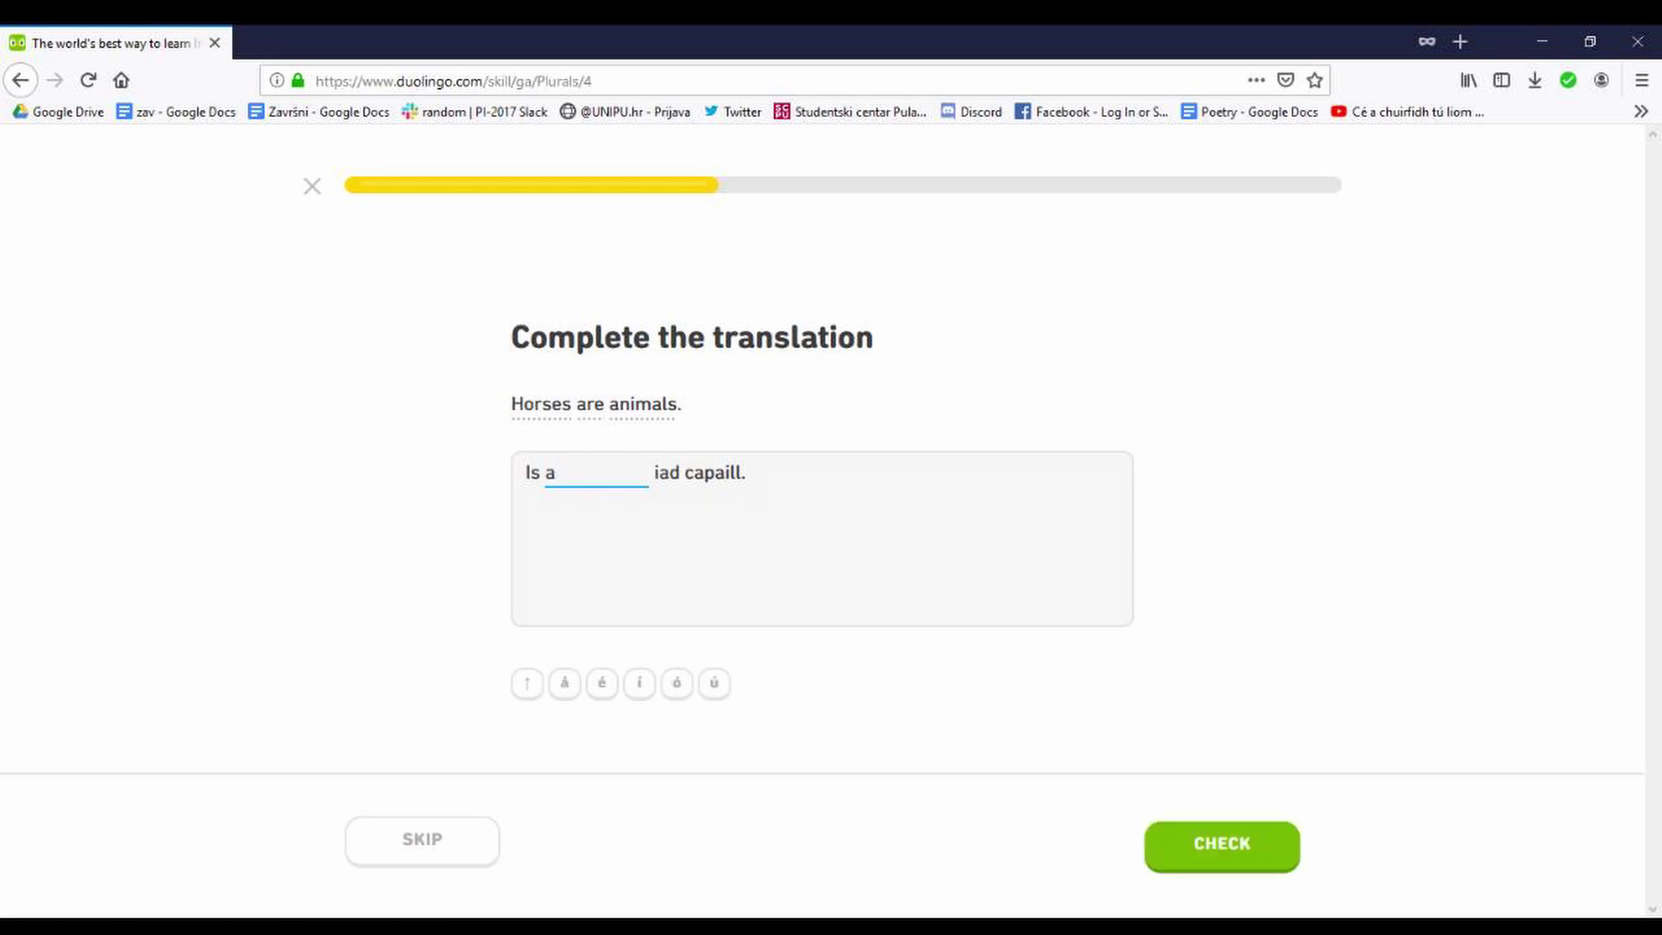
pyautogui.write('nmhi')
pyautogui.write('th')
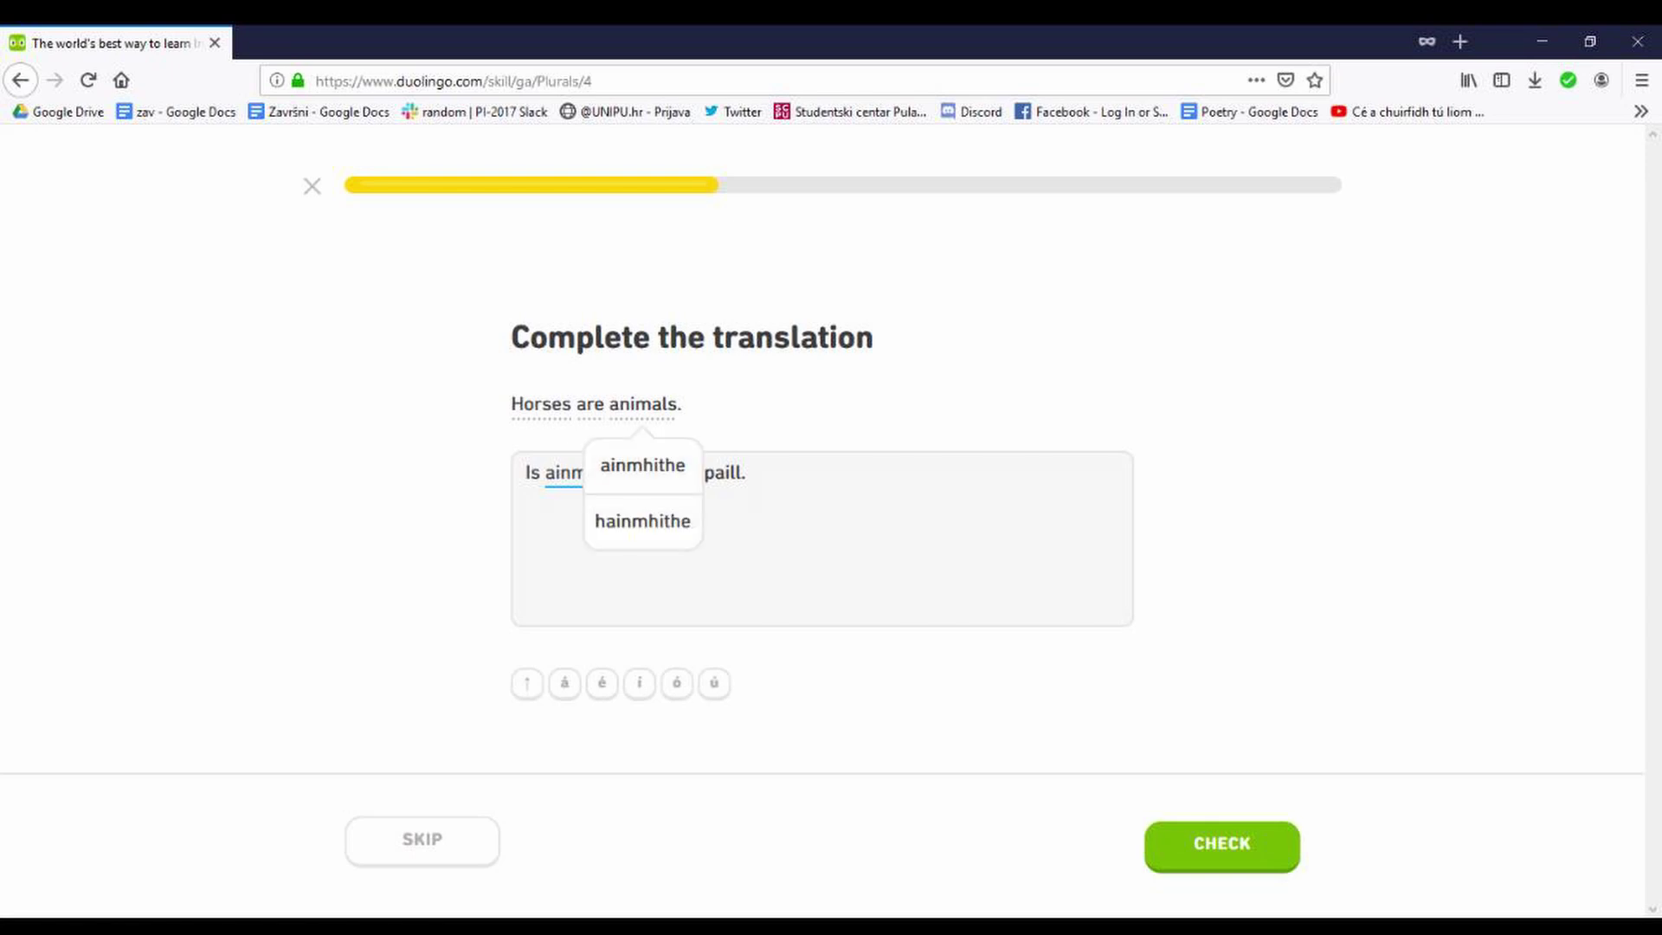
pyautogui.write('e')
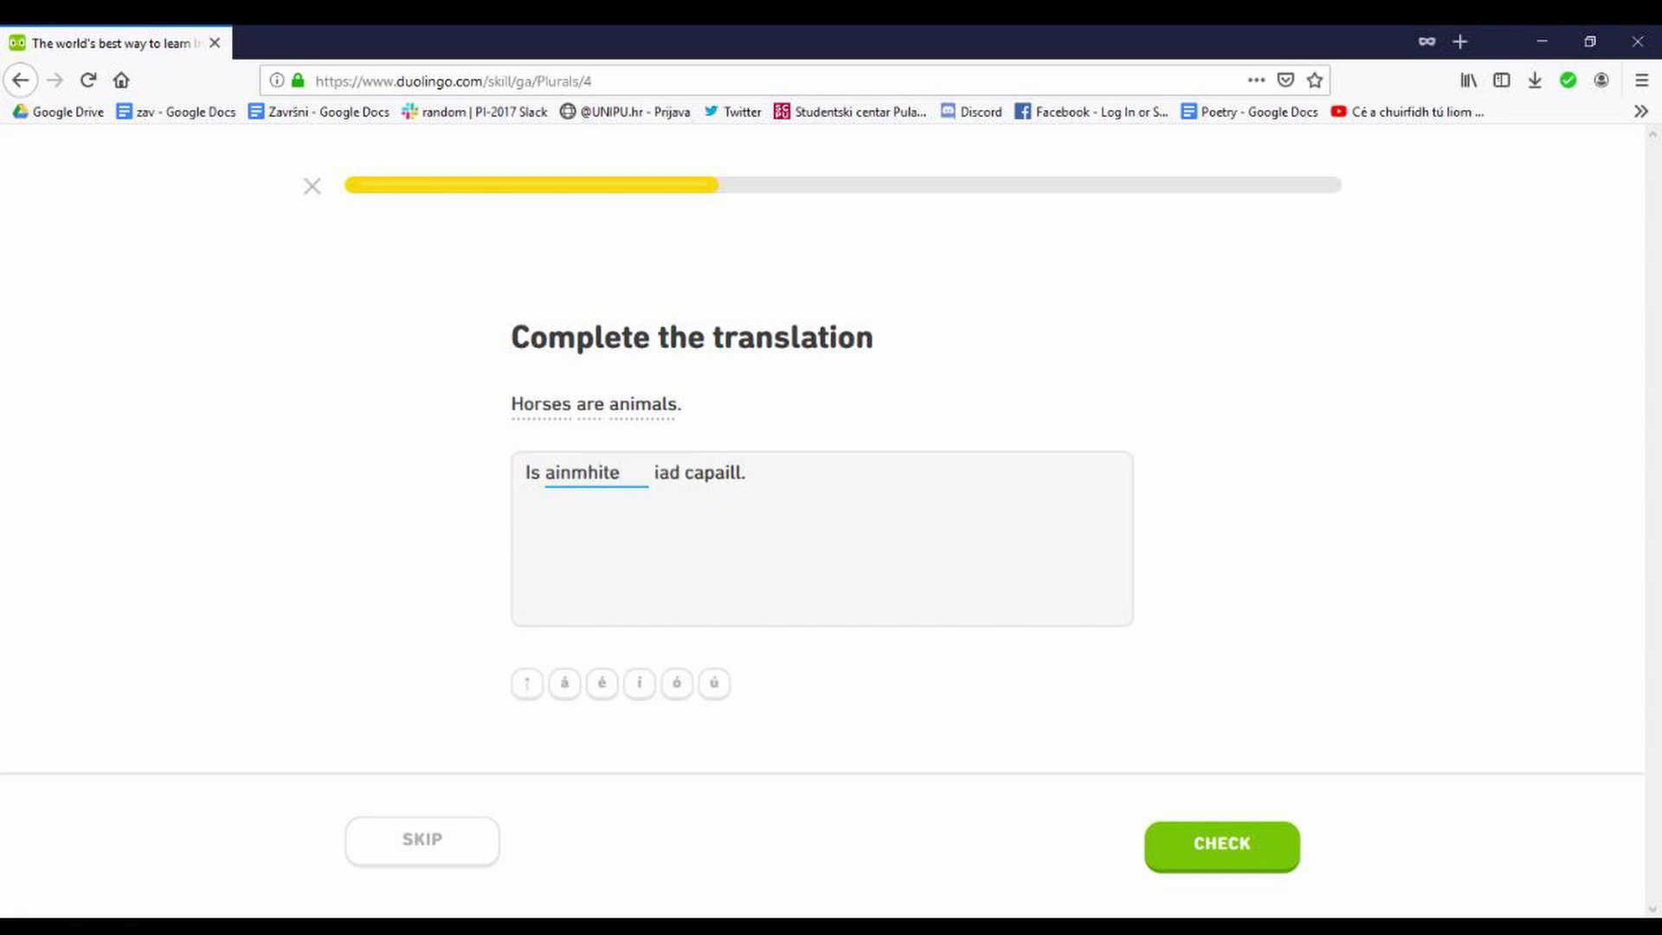
pyautogui.press('Left')
pyautogui.write('h')
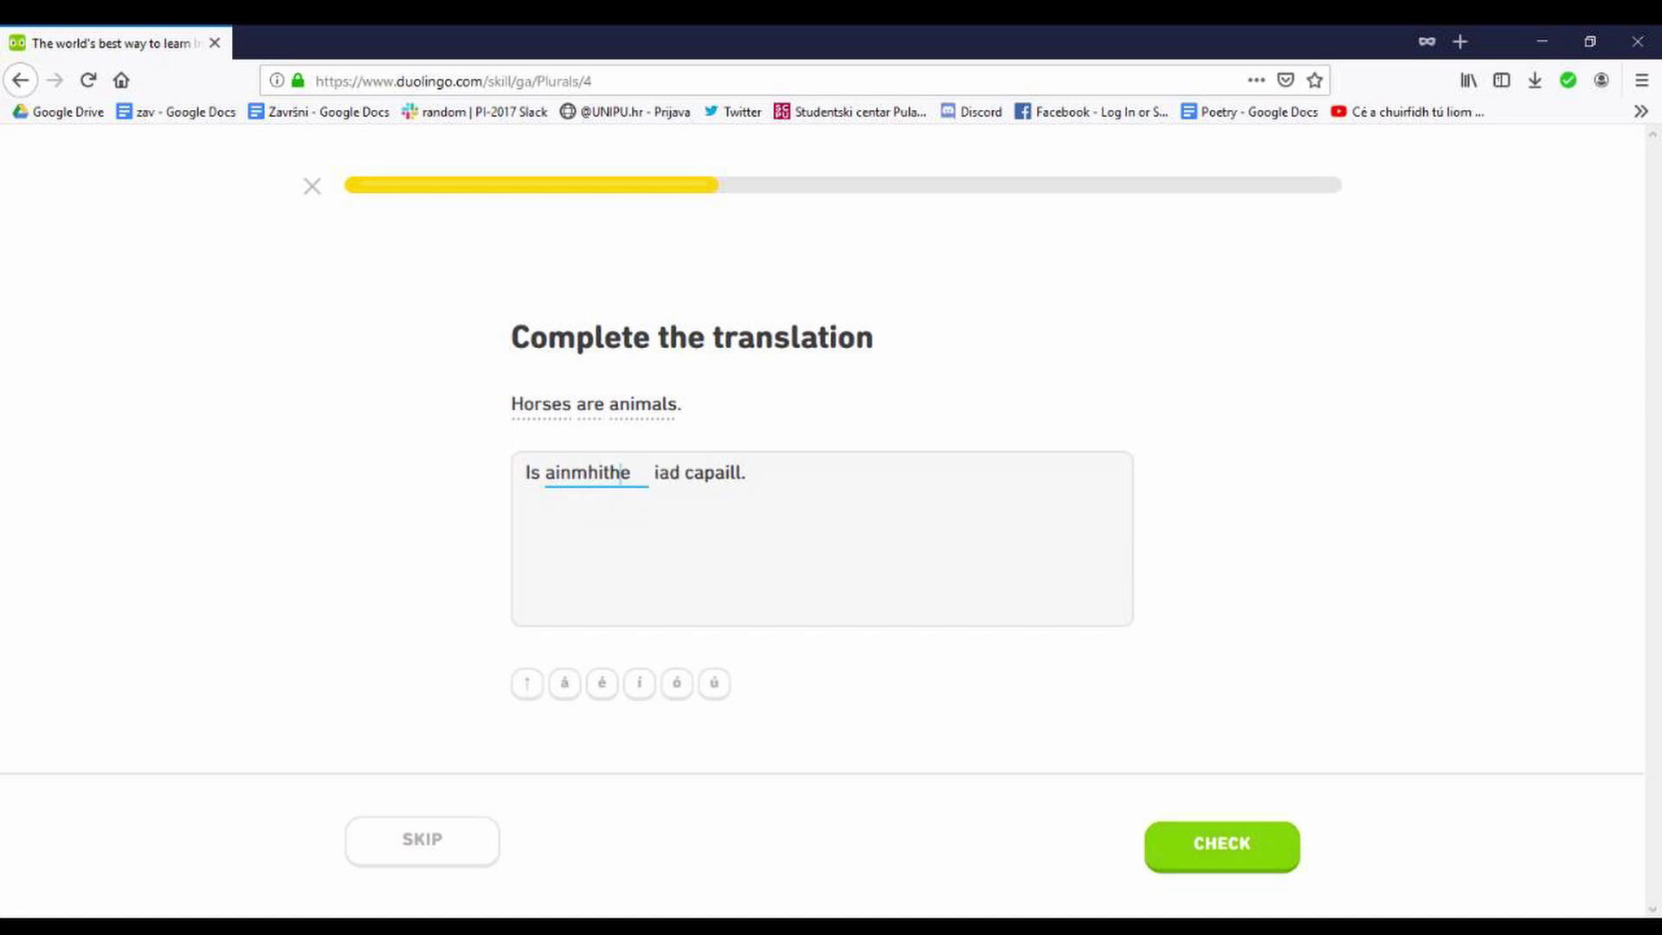
pyautogui.press('Return')
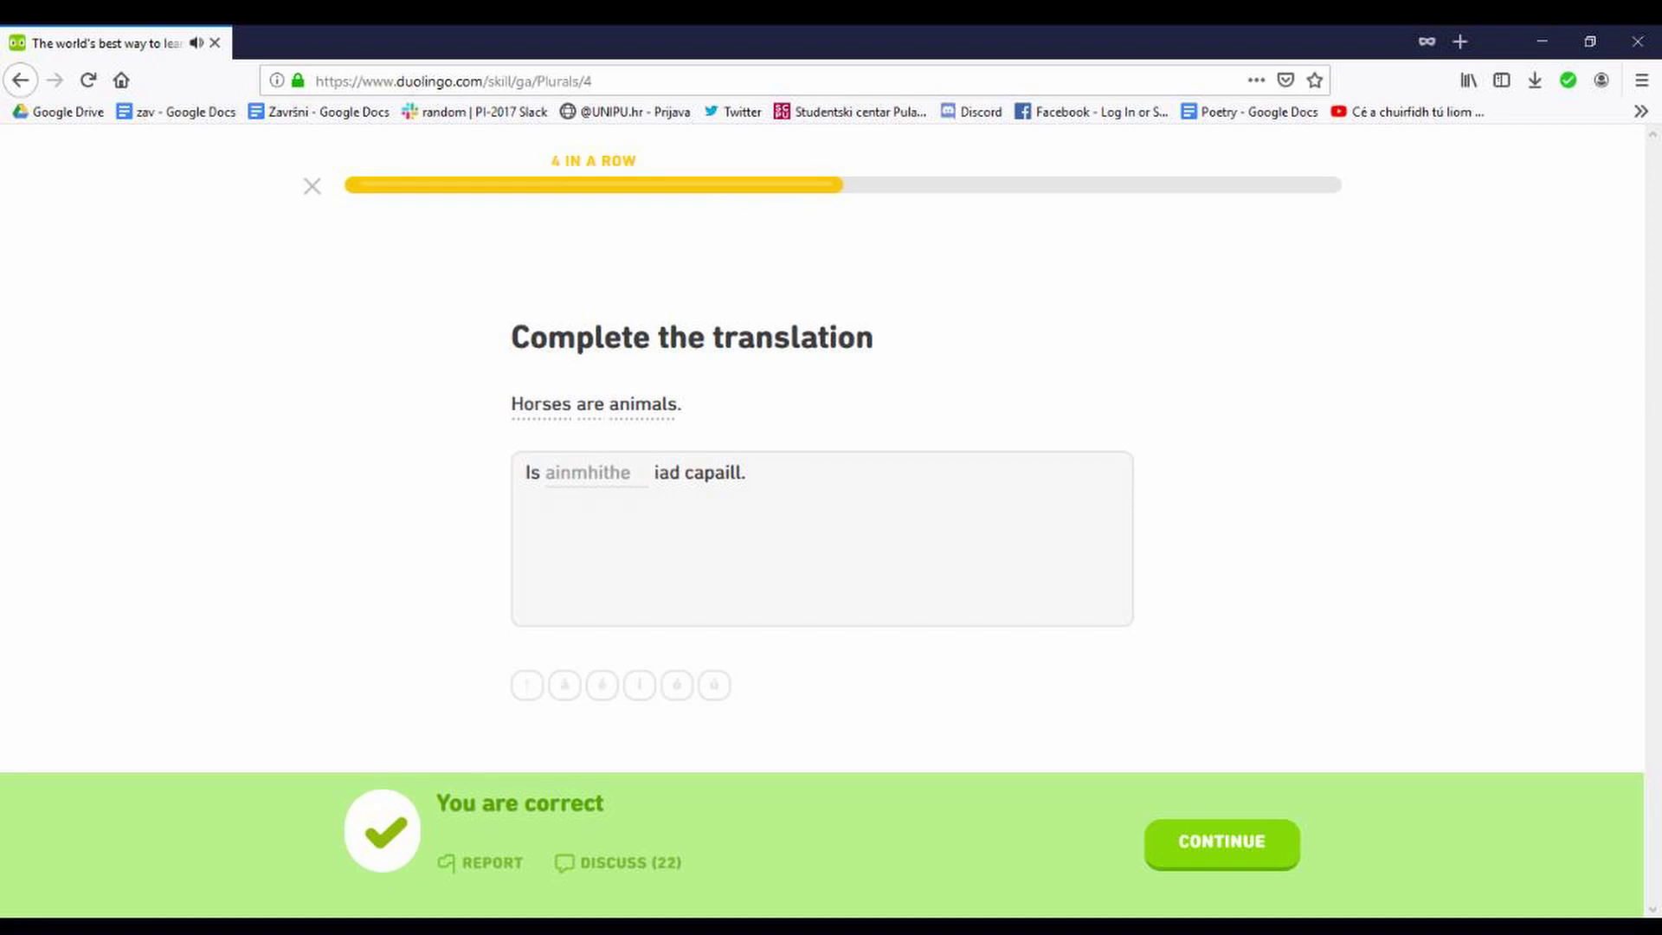
# Step: Replay and answer the dictated sentence about not being dogs
pyautogui.press('Return')
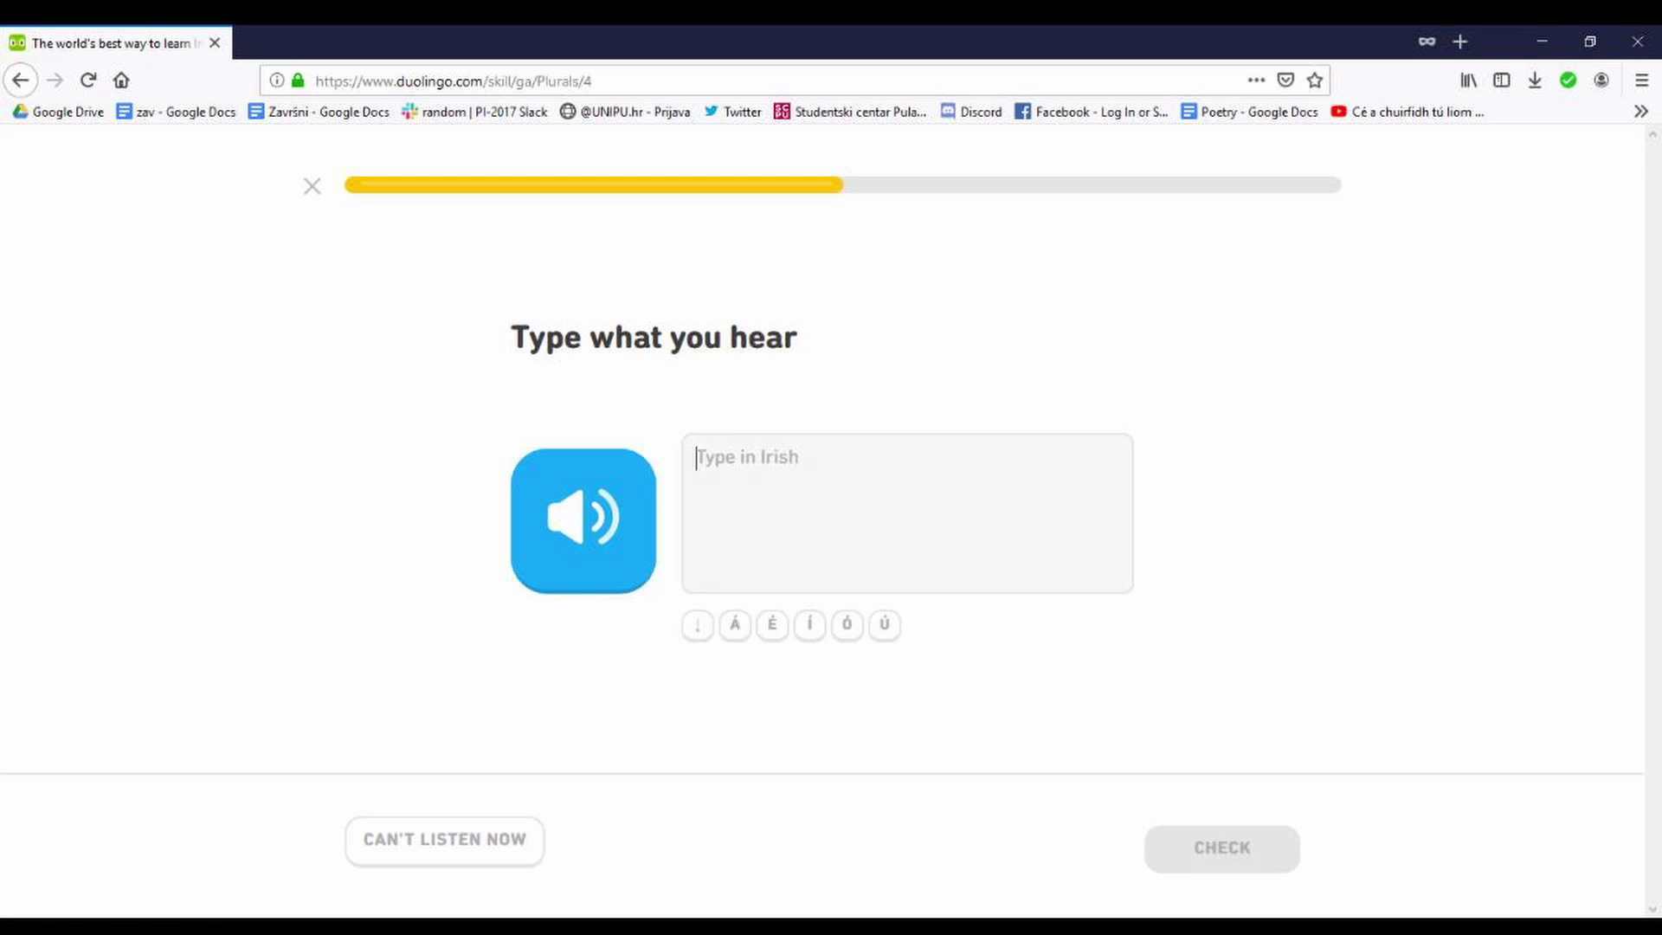
pyautogui.hotkey('ctrl', 'space')
pyautogui.write('N')
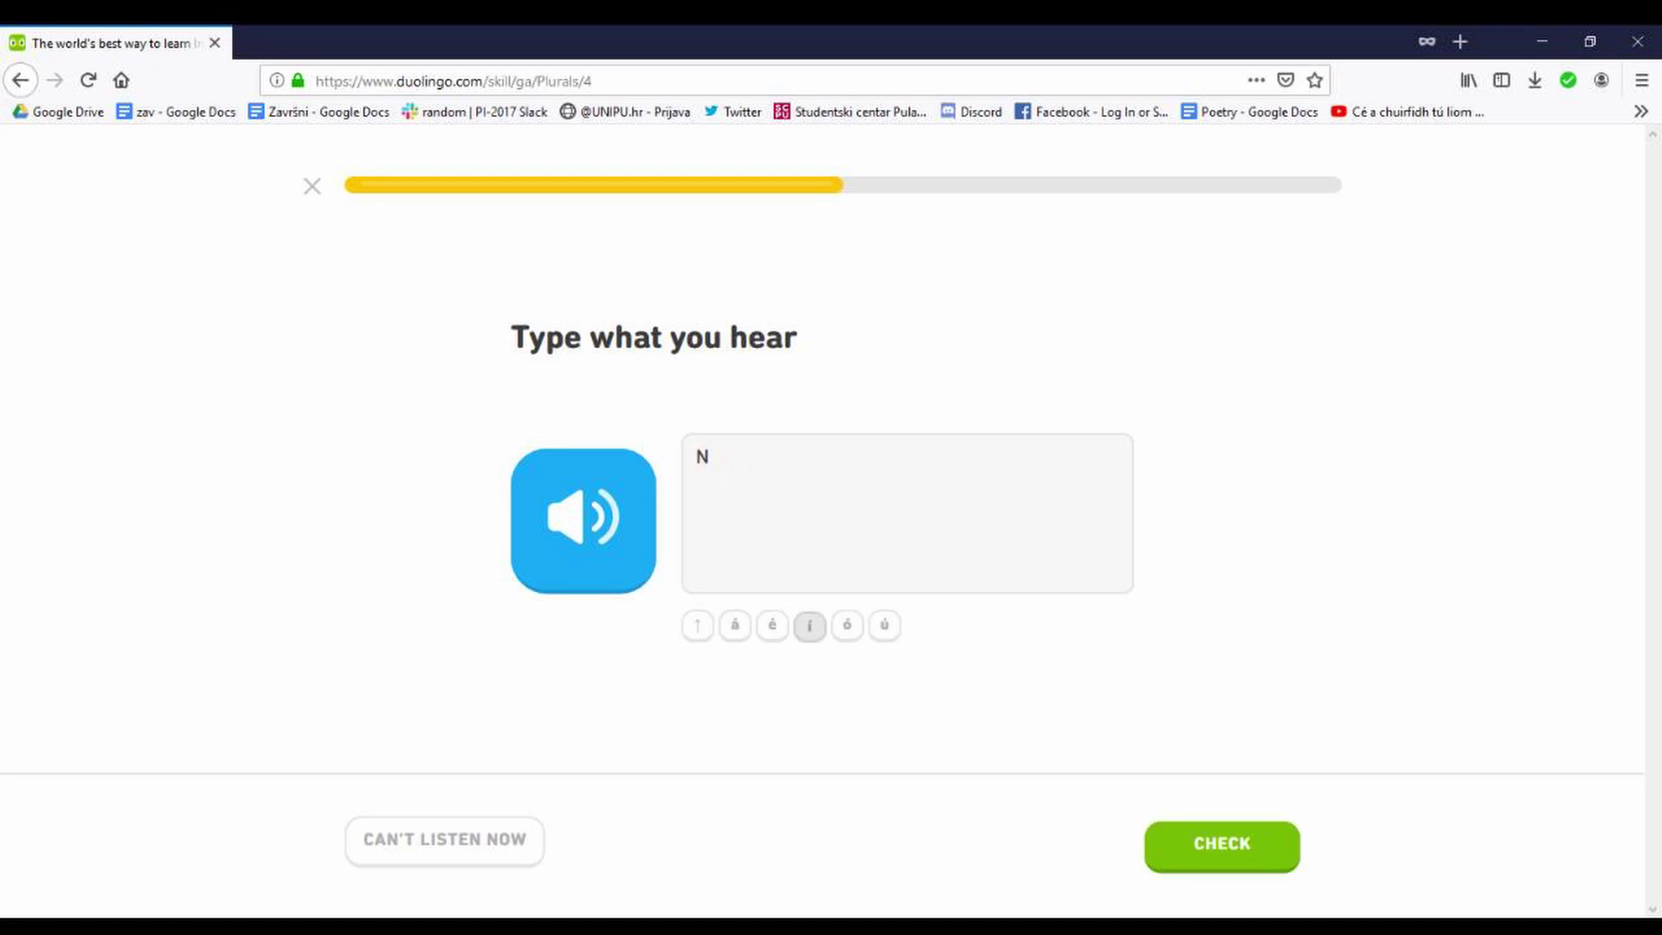
pyautogui.write('í')
pyautogui.write(' mad')
pyautogui.write('raí muid')
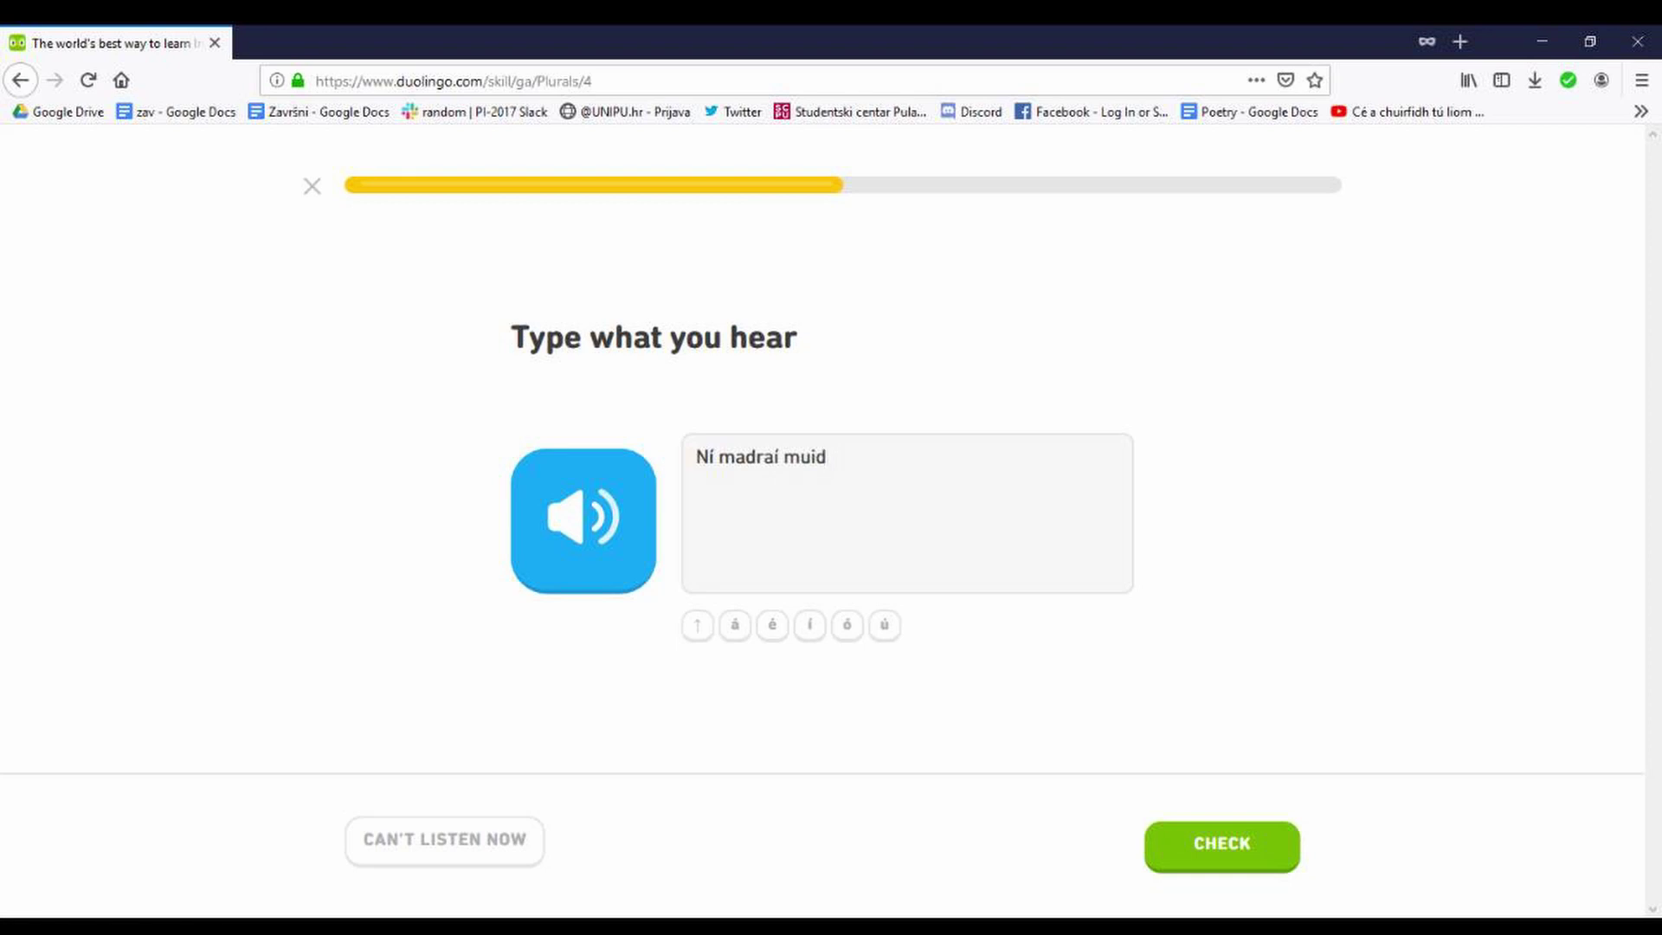
pyautogui.press('Return')
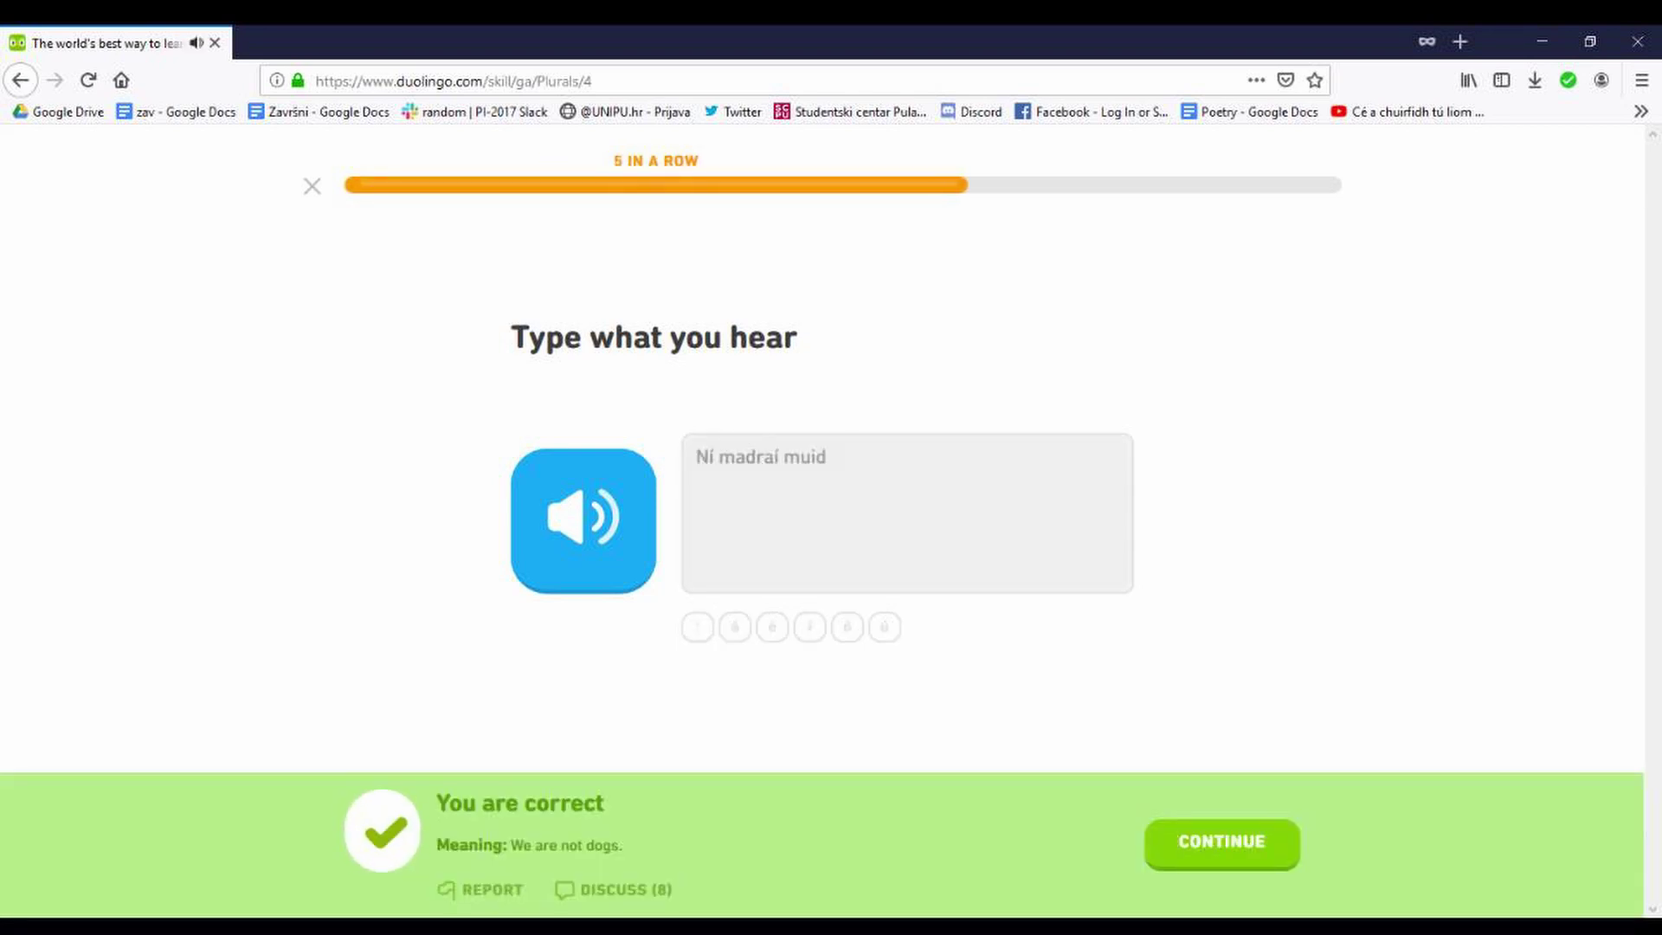
# Step: Answer the elephants dictation, accepted with a typo note
pyautogui.press('Return')
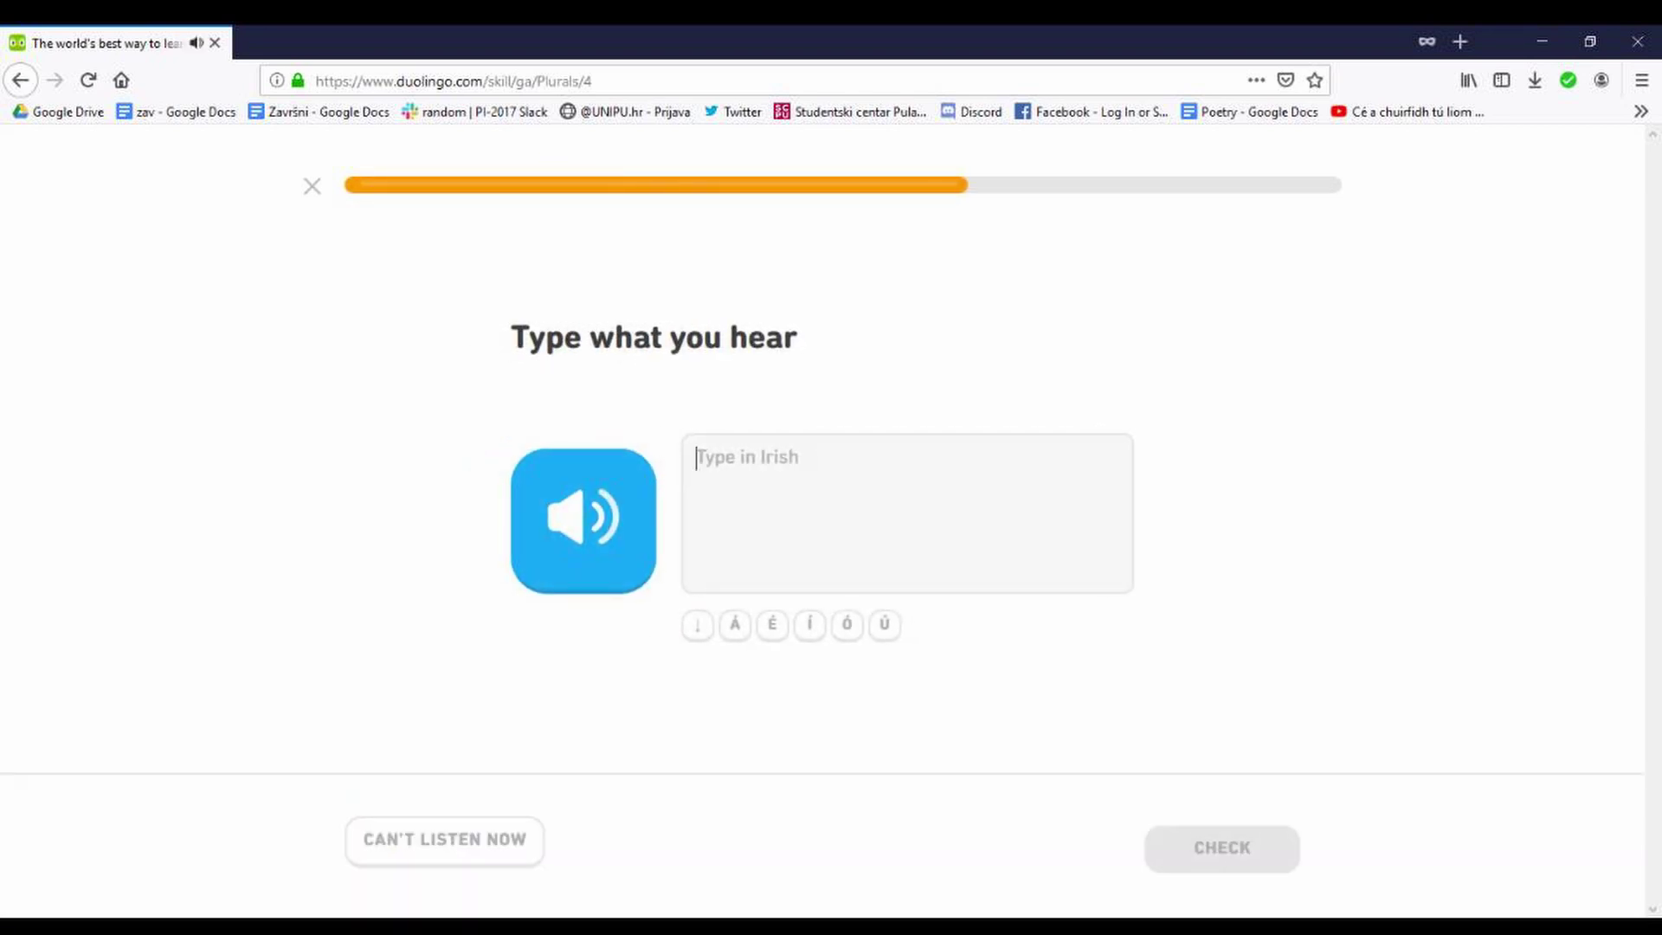
pyautogui.write('Lifint')
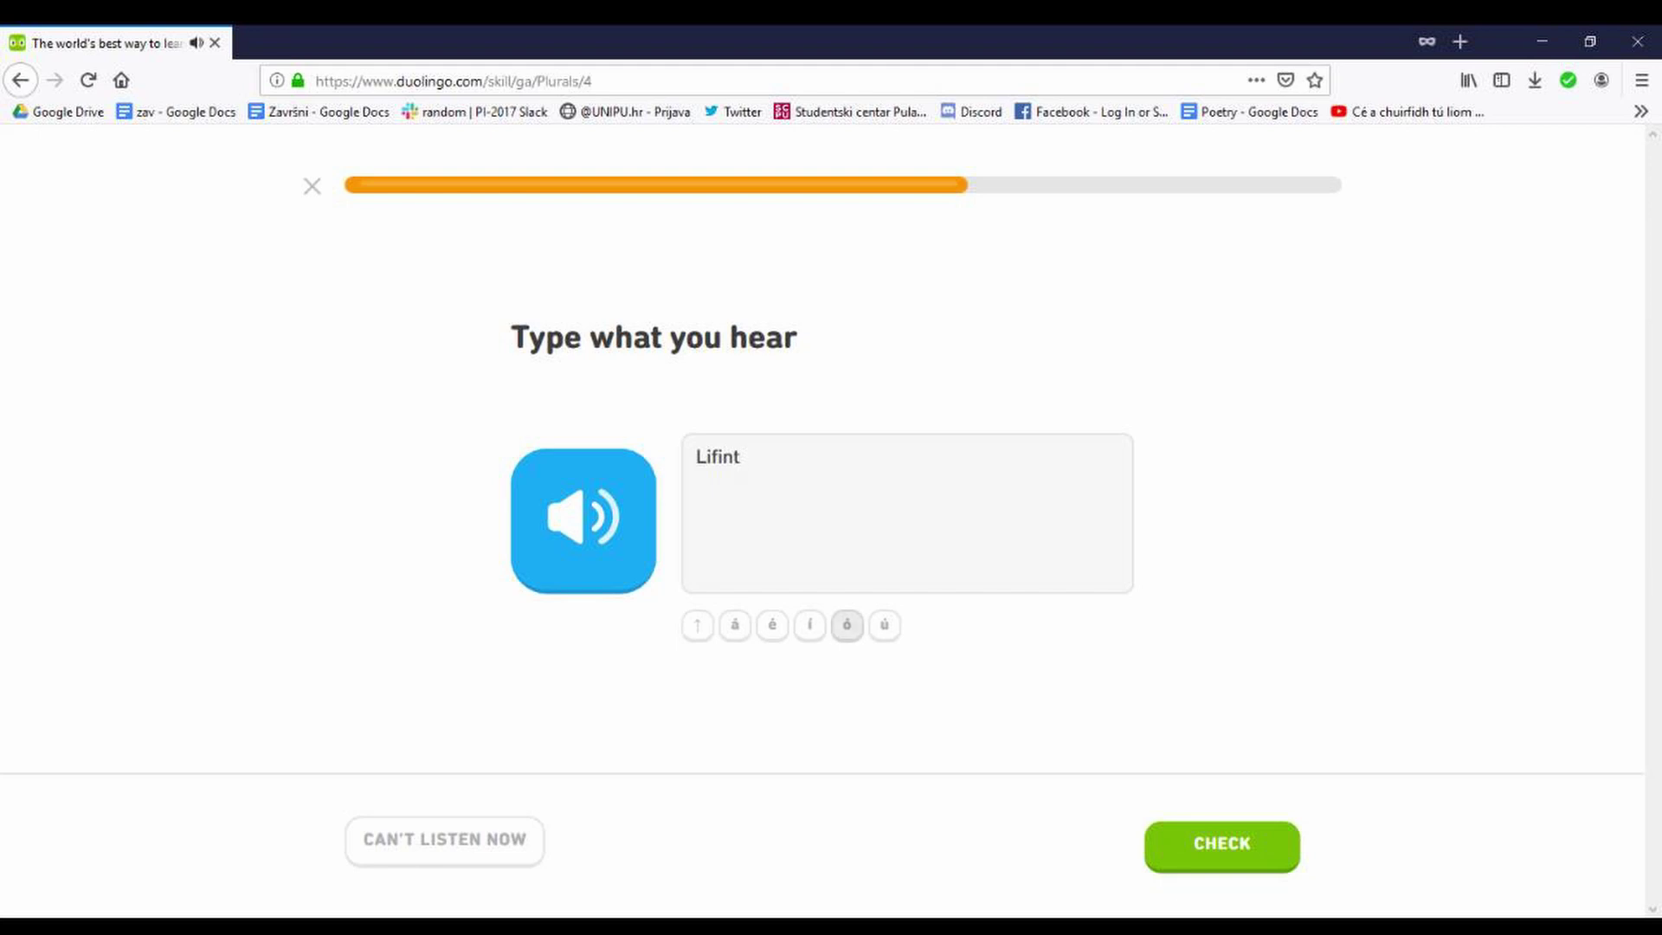
pyautogui.write('í')
pyautogui.write('e')
pyautogui.press('Delete')
pyautogui.write('l')
pyautogui.press('Return')
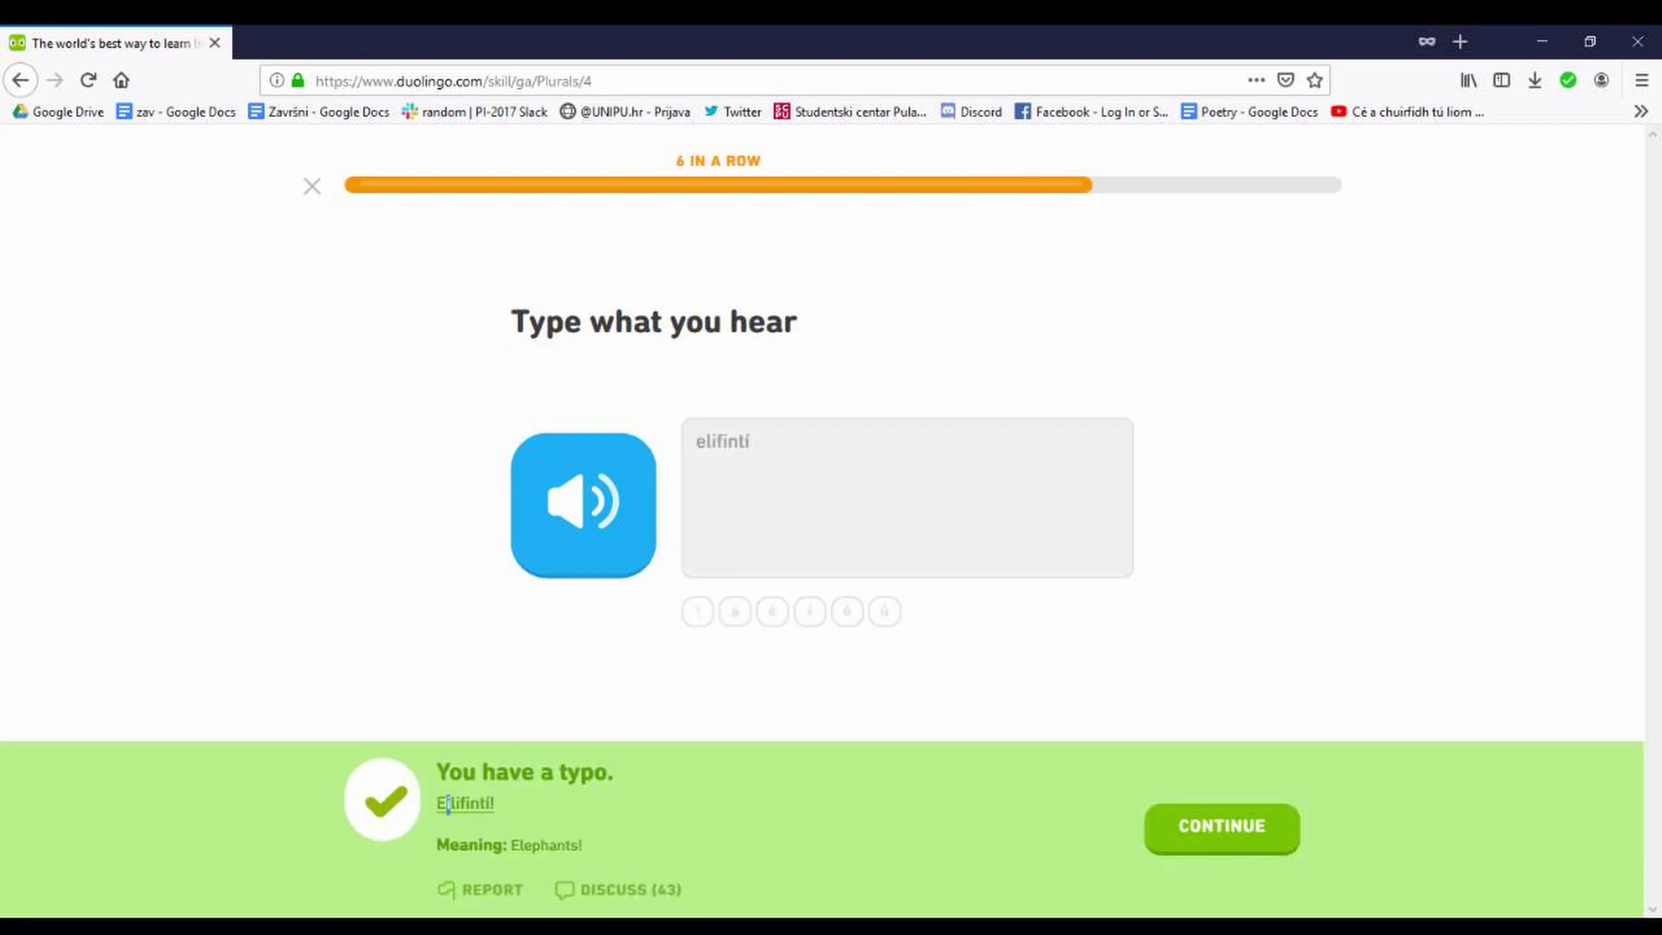
pyautogui.press('Return')
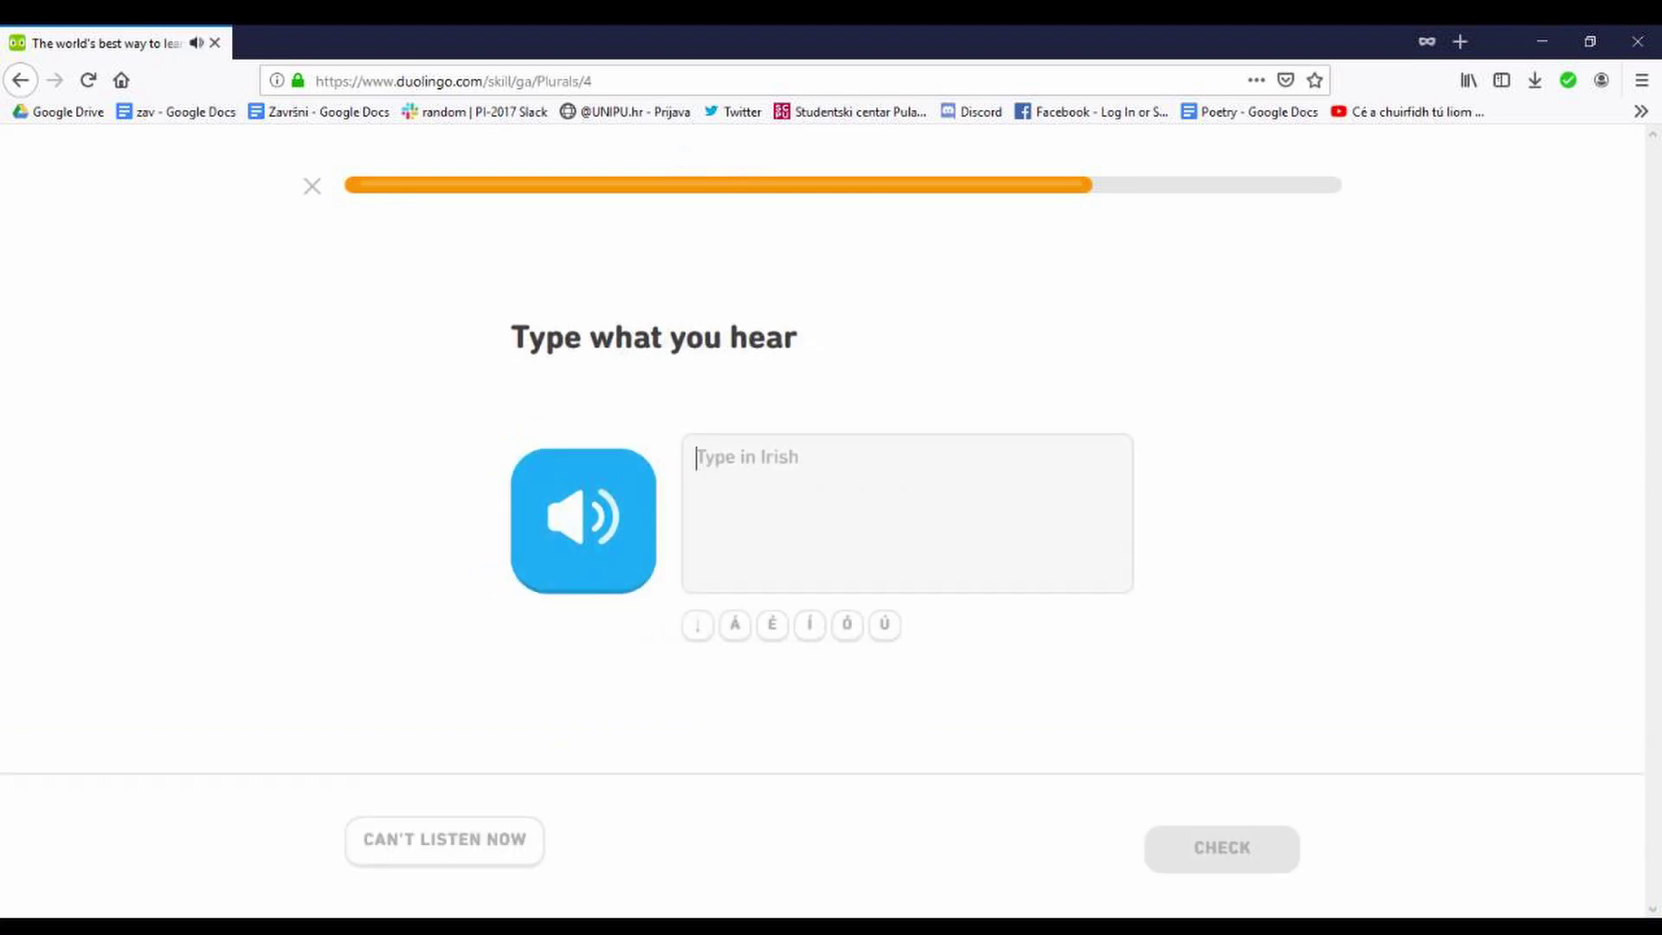
pyautogui.write('Ó')
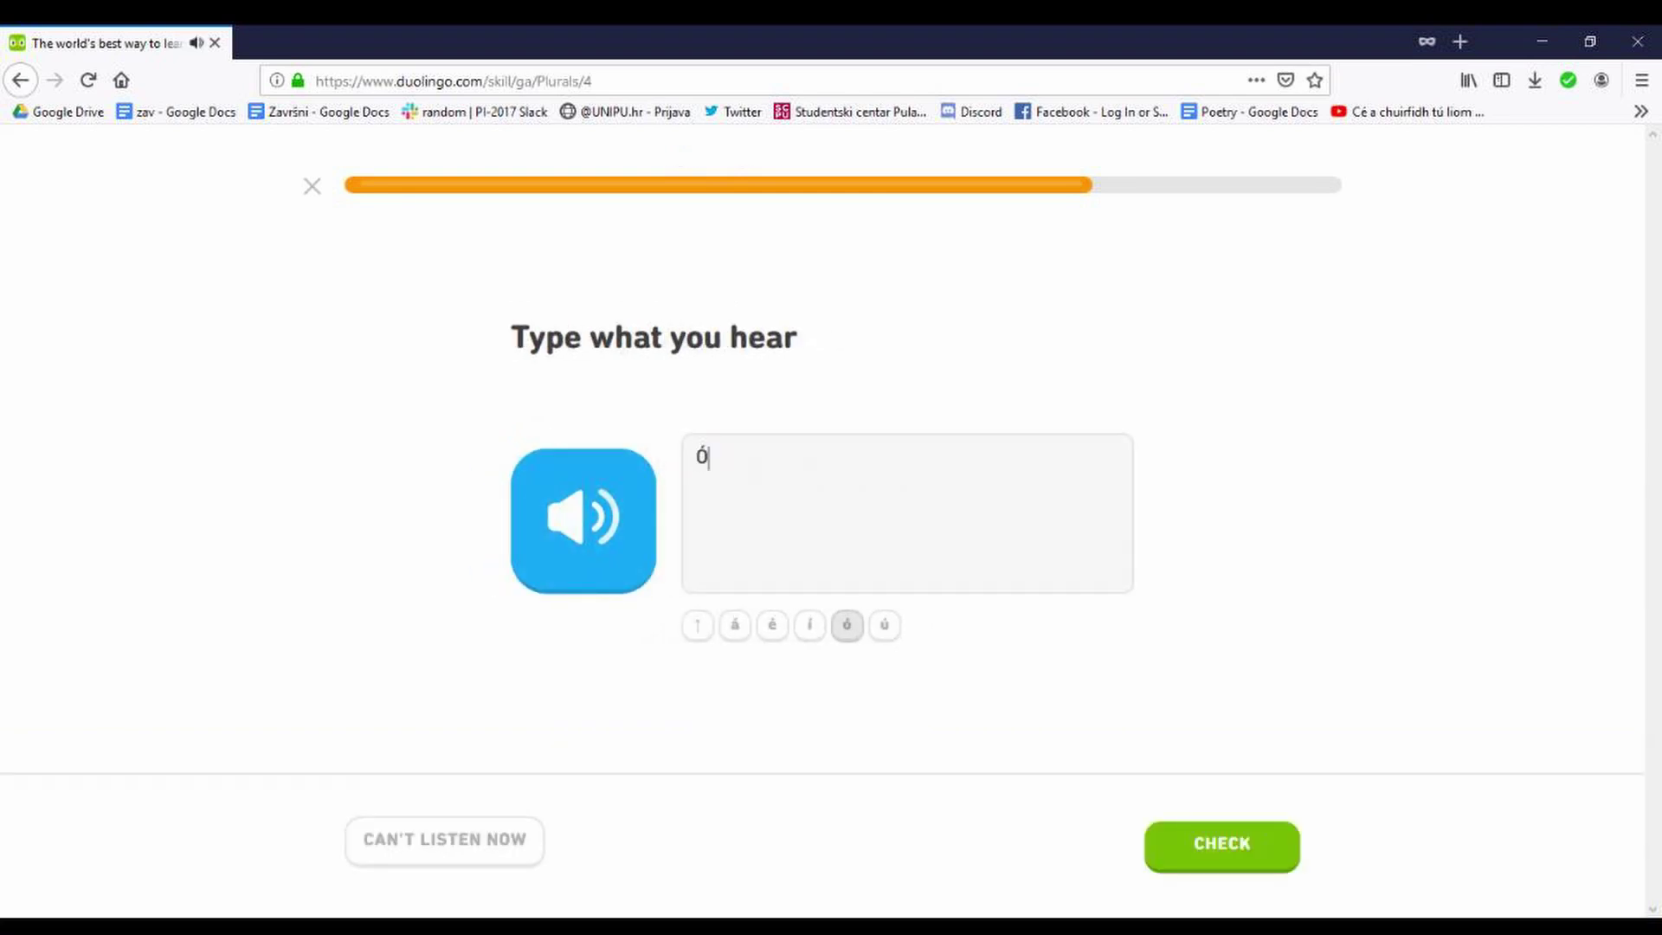
pyautogui.write('lann na beir uisce')
# Step: Answer the bears-drinking-water and 'Is lachan iad' dictations correctly
pyautogui.press('Return')
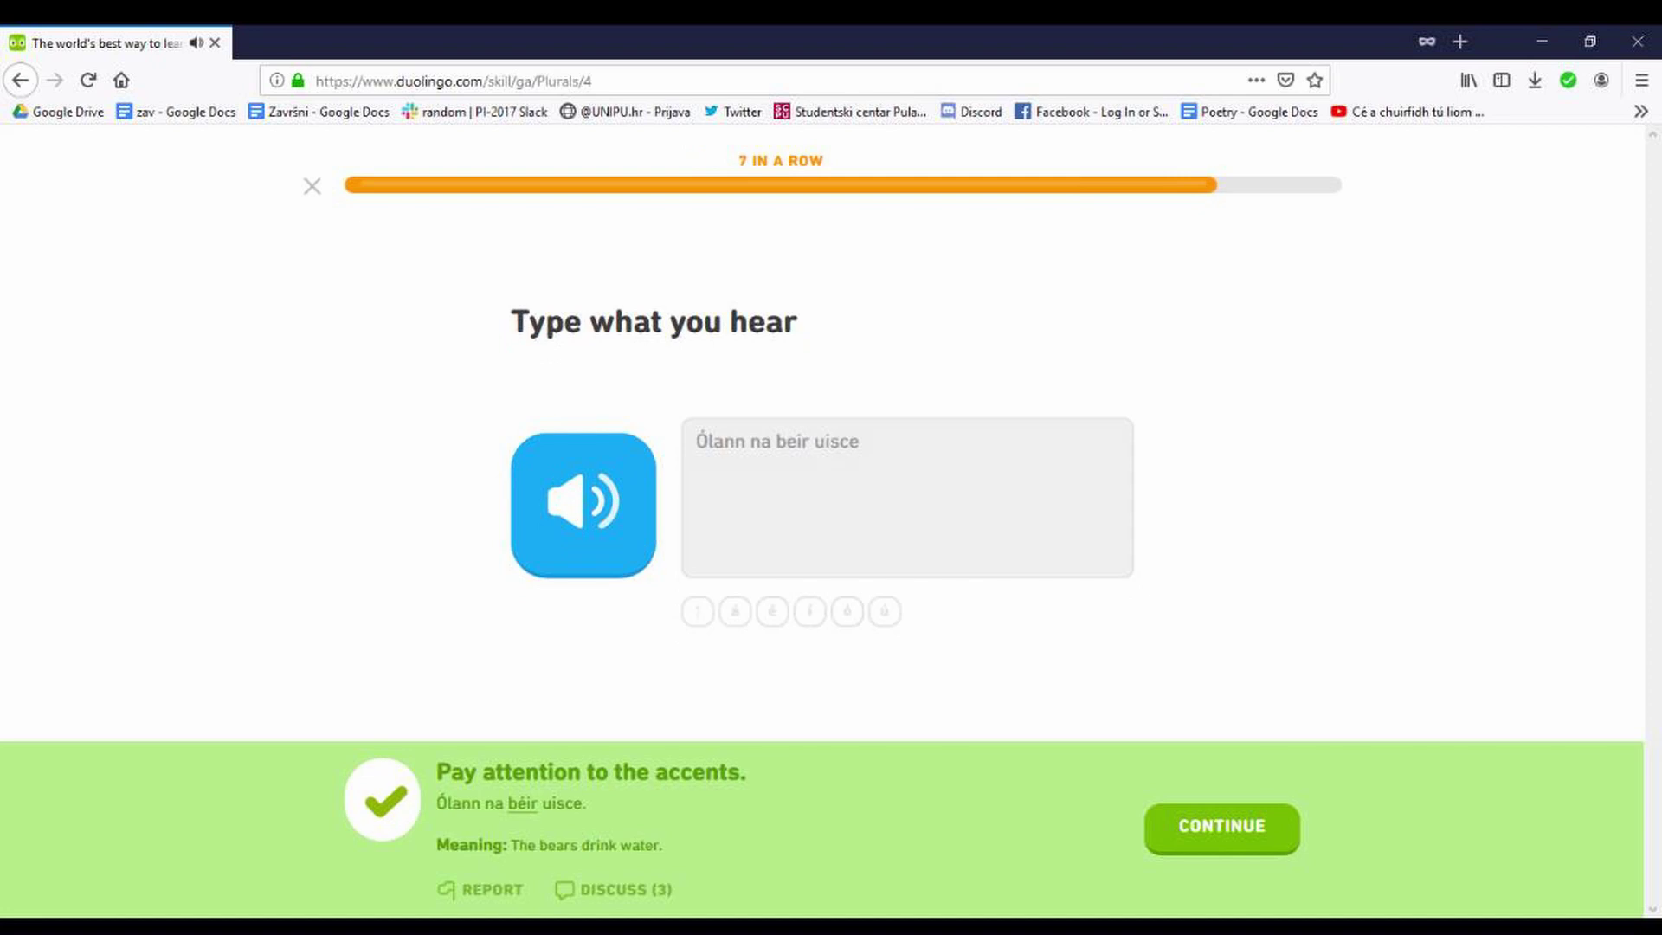
pyautogui.press('Return')
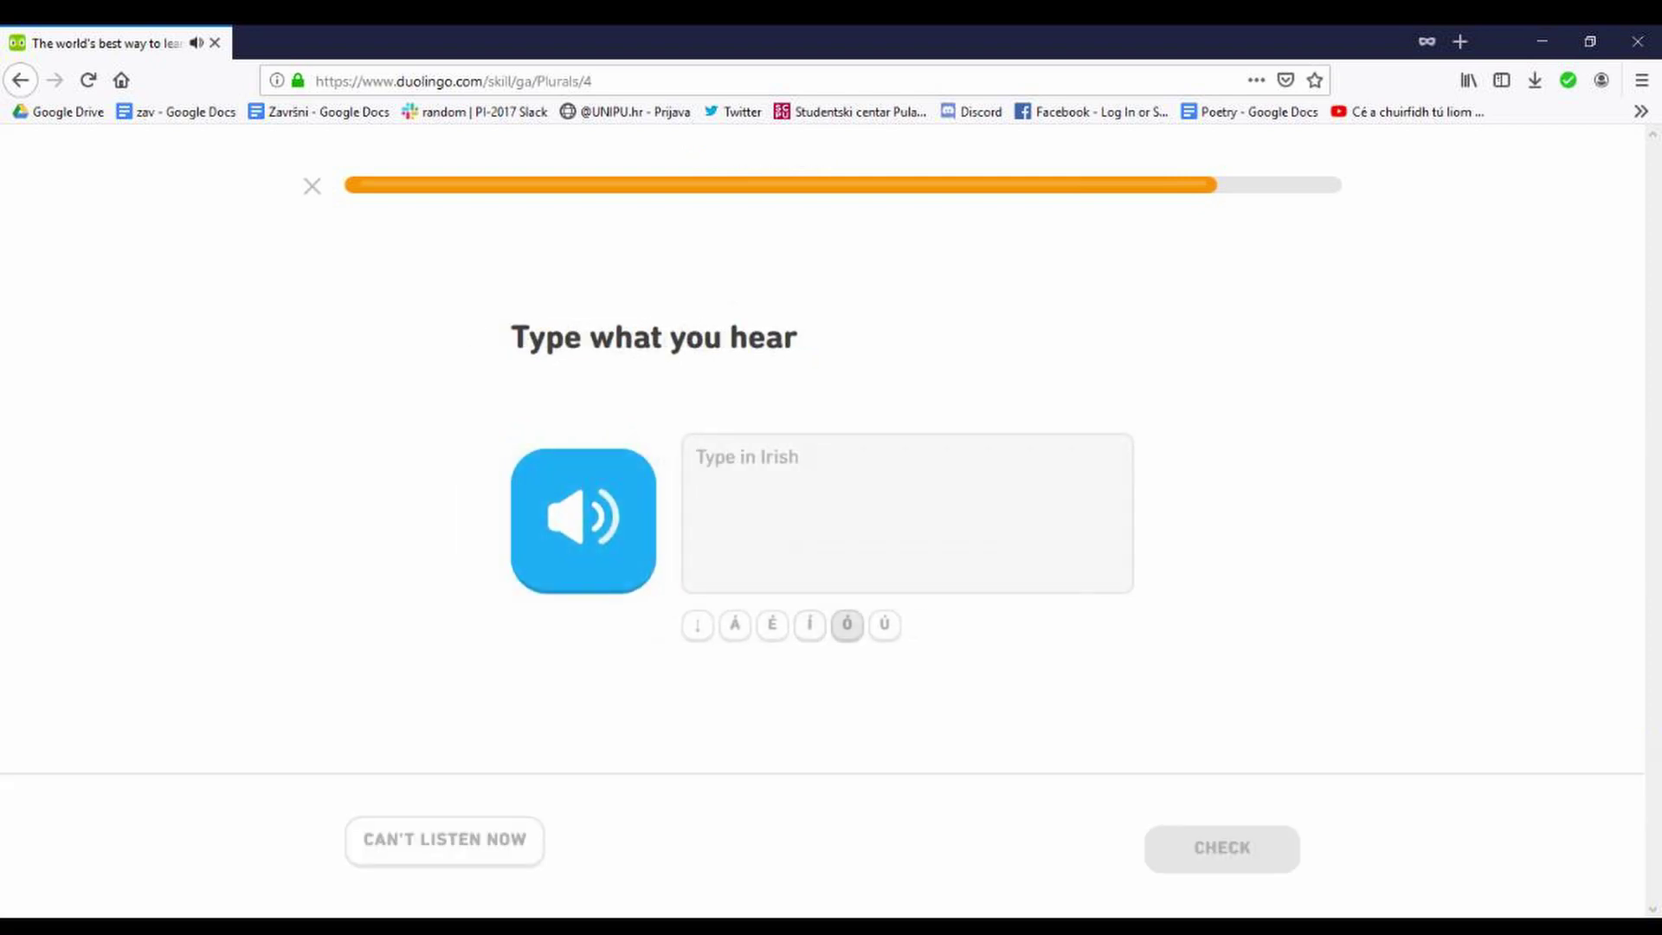
pyautogui.write('Is ')
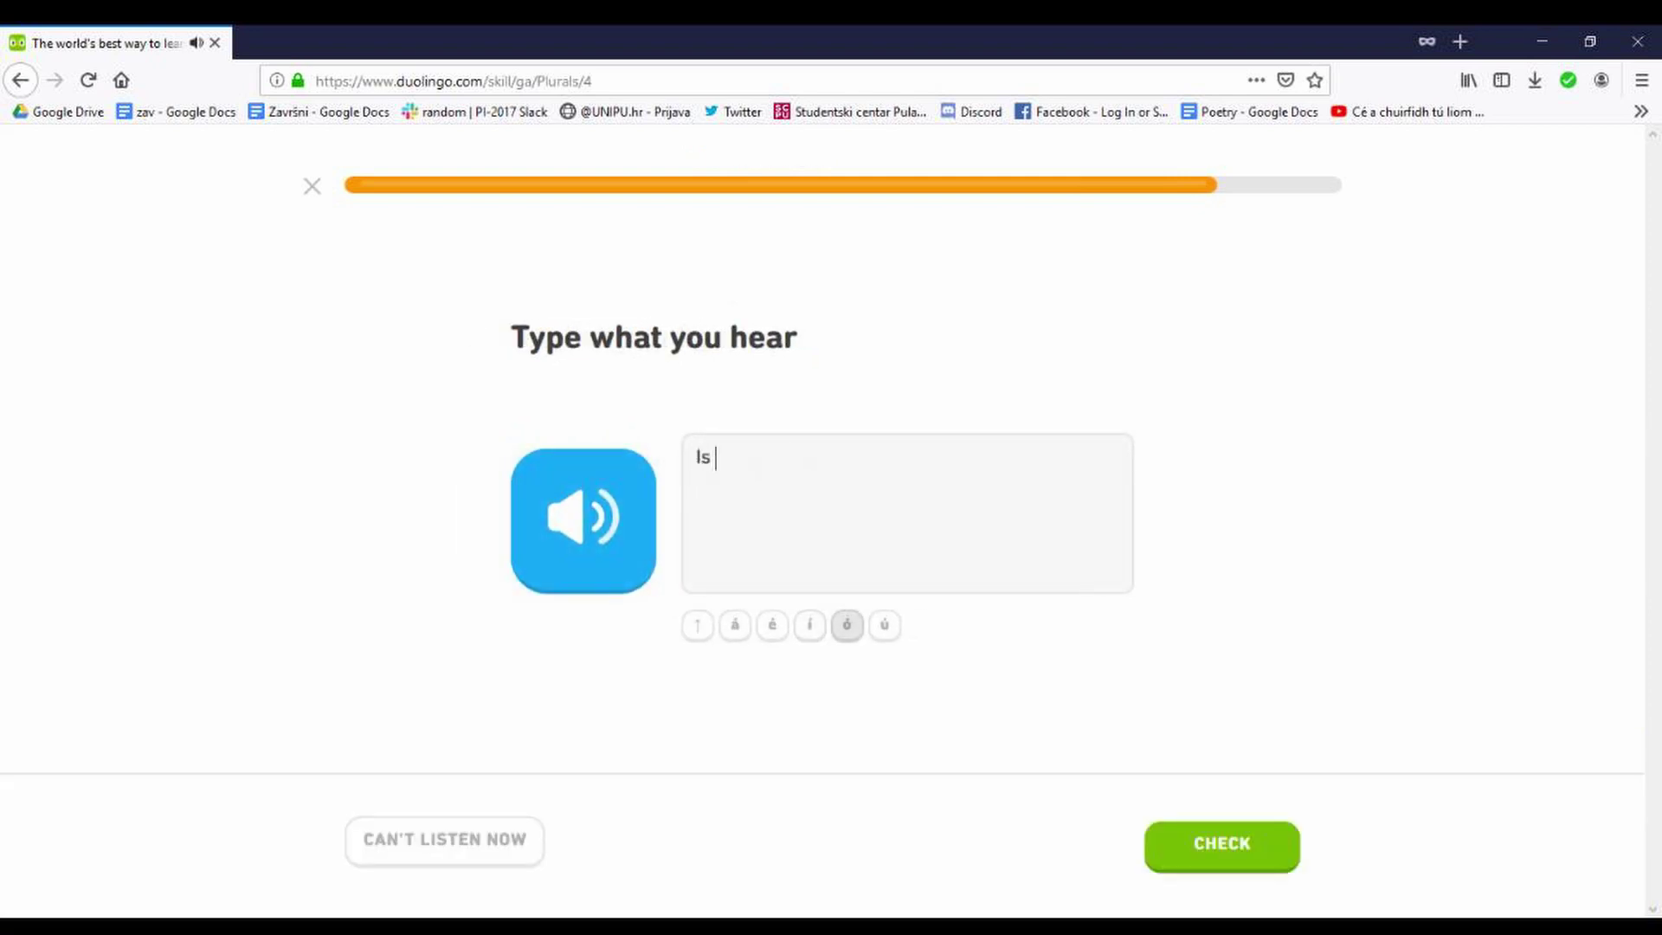
pyautogui.write('lachan iad')
pyautogui.press('Return')
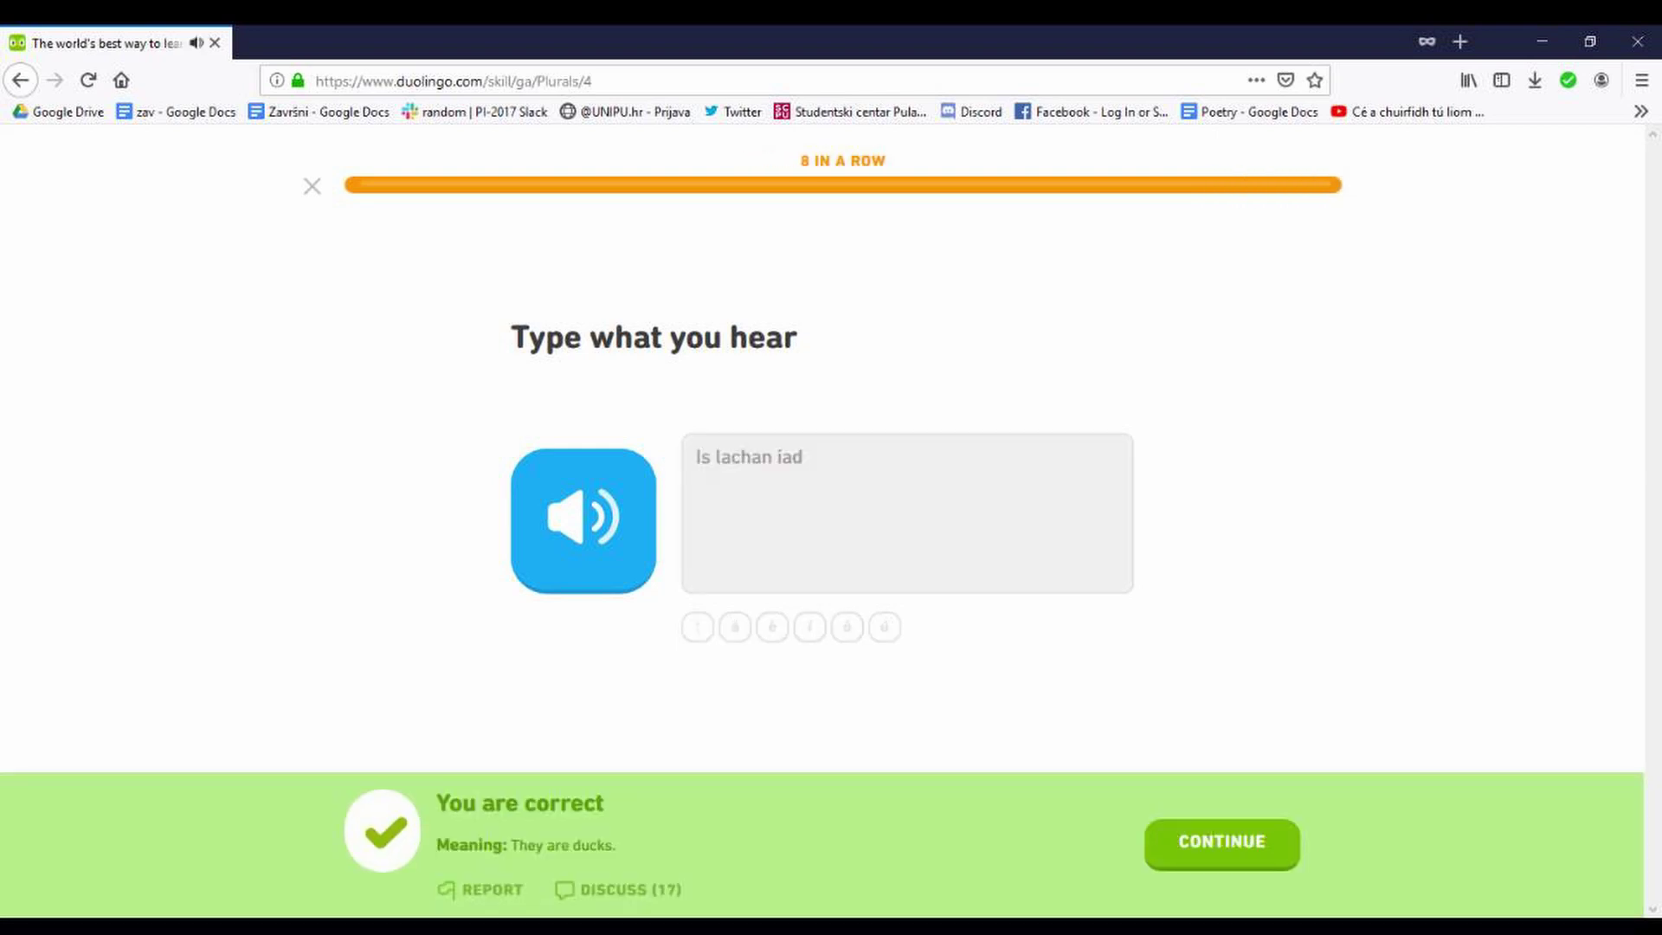
# Step: Pass the Combo bonus and summary screens, then start Plurals (now level 3, 67%)
pyautogui.press('Return')
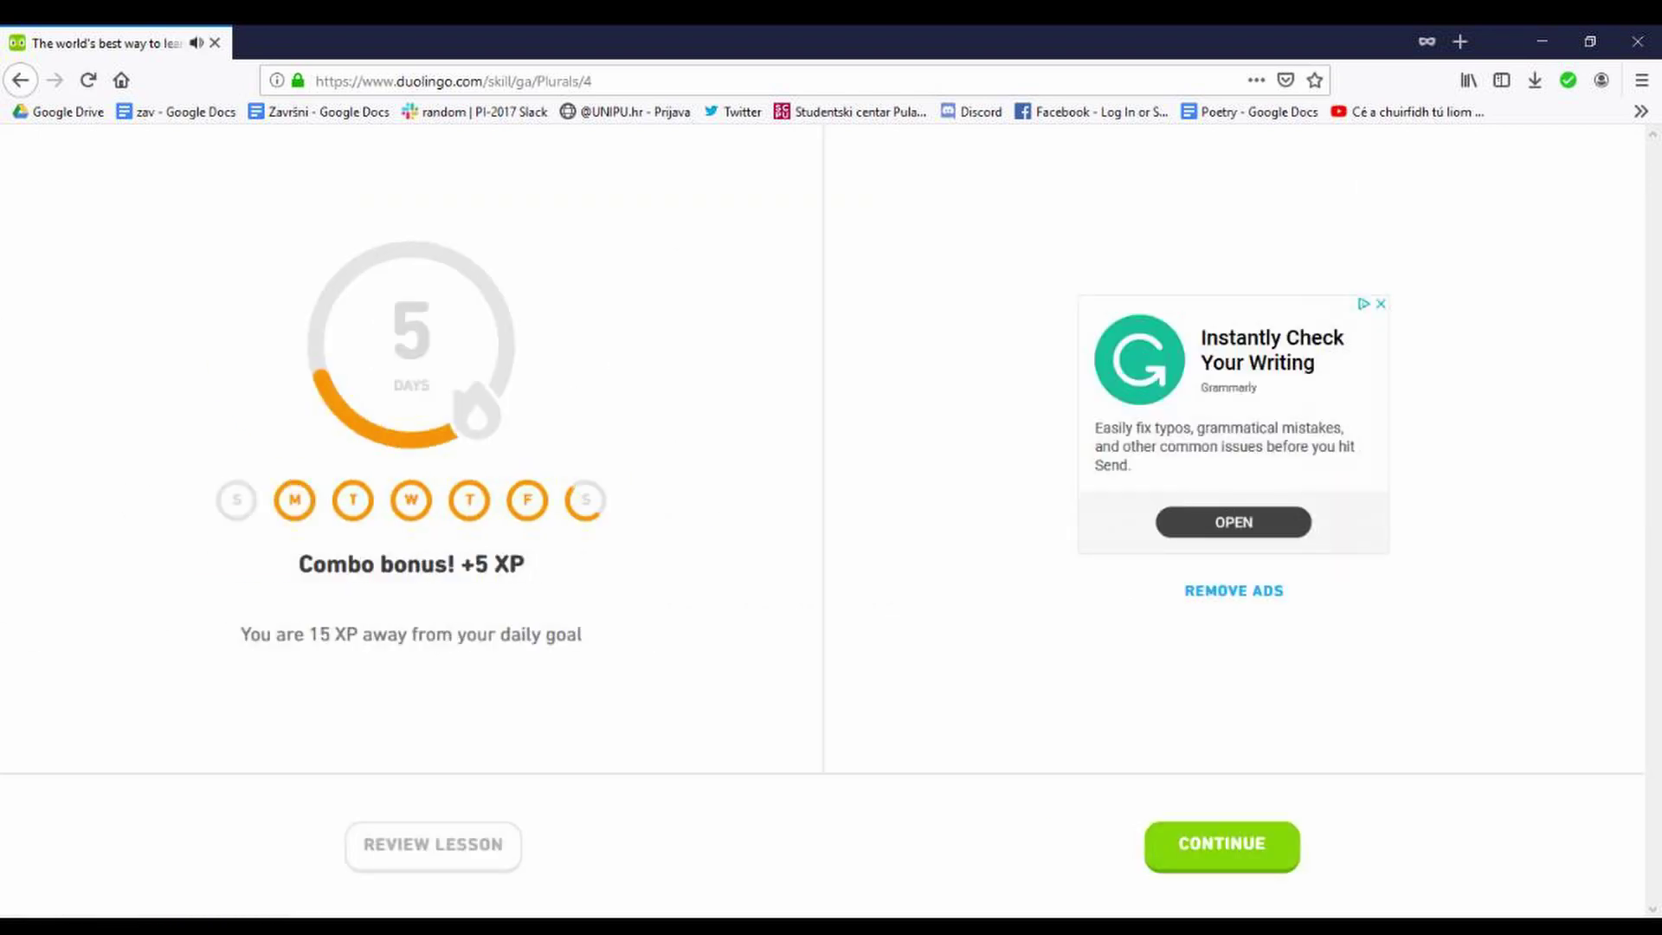
pyautogui.press('Return')
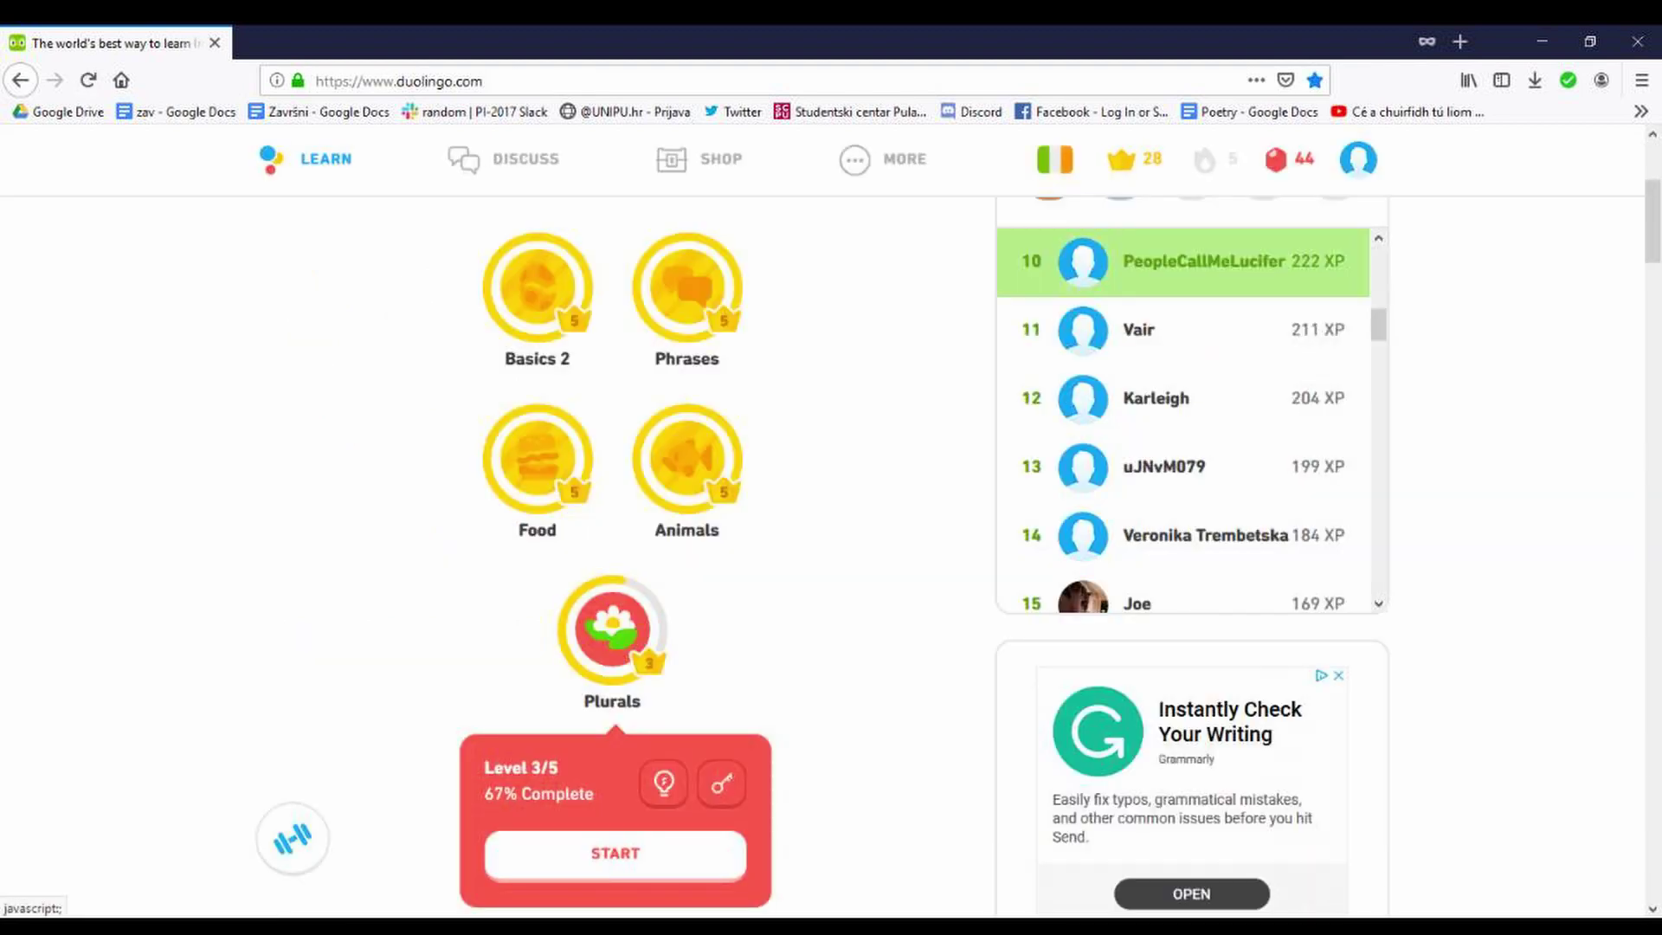
pyautogui.click(616, 852)
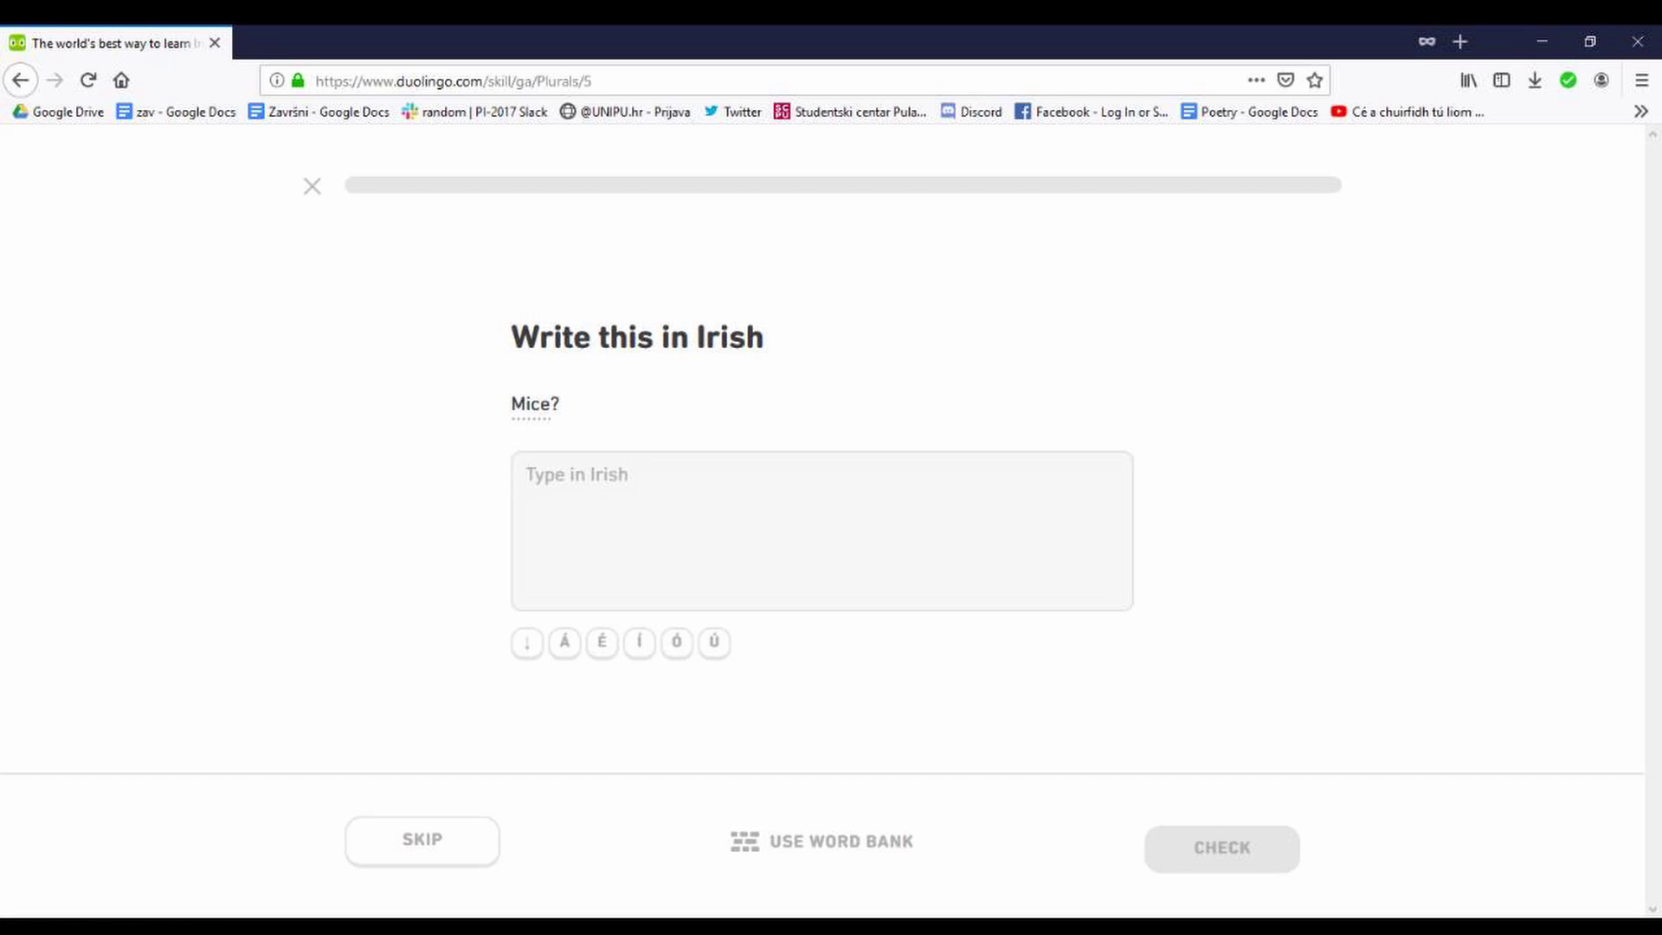
pyautogui.write('L')
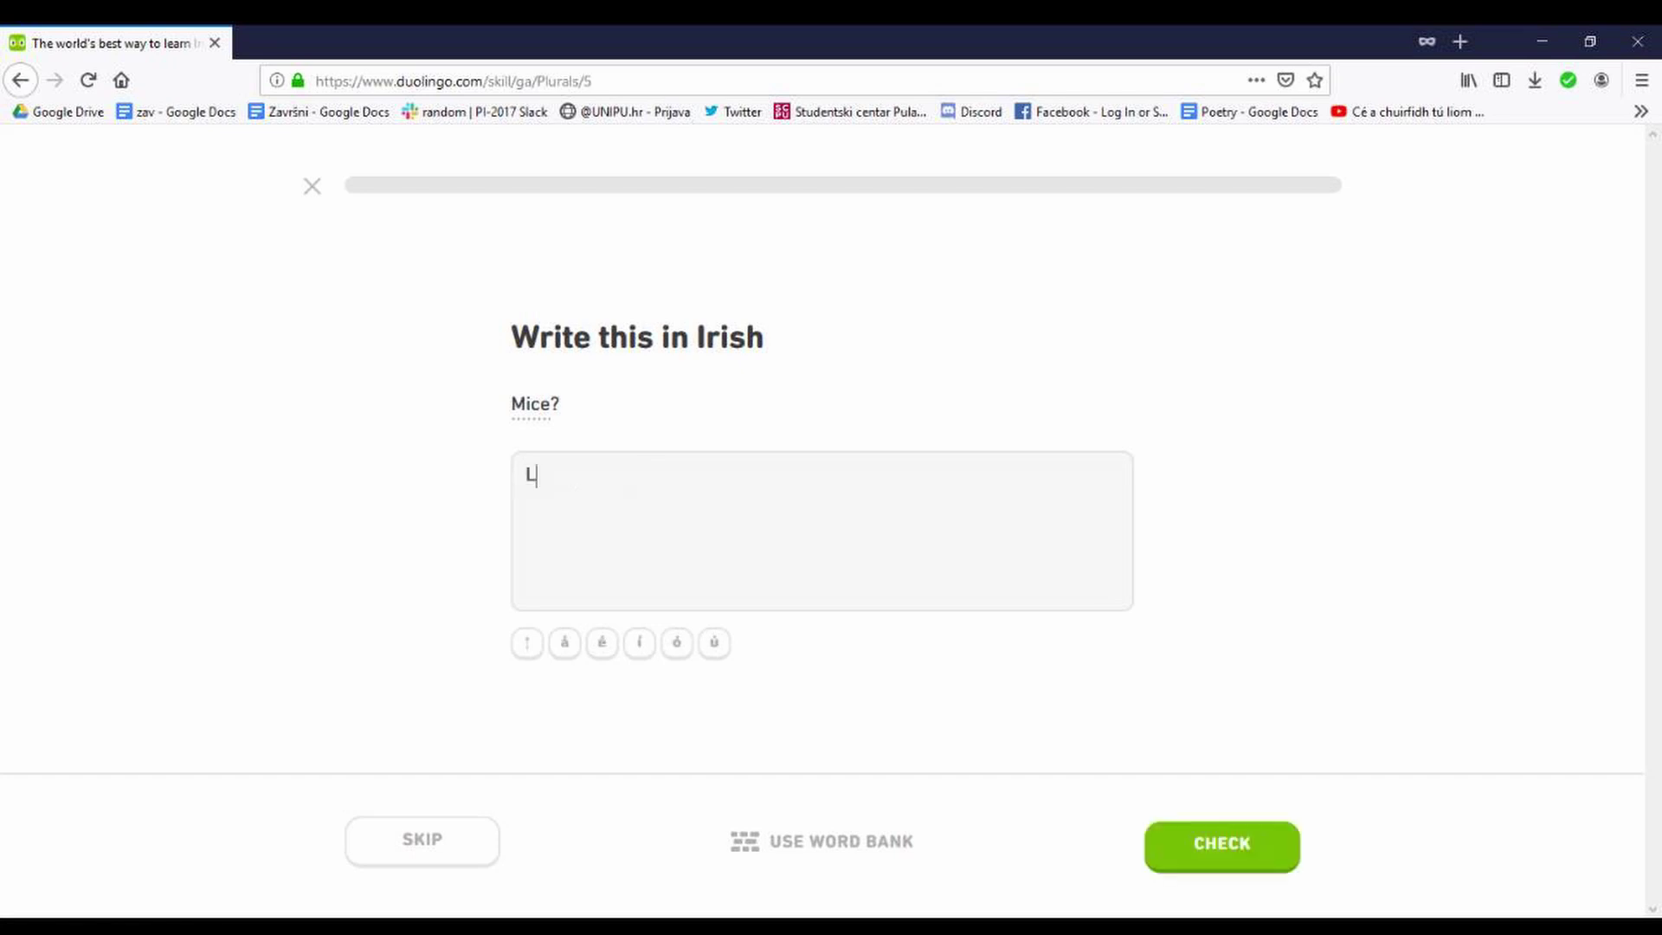
pyautogui.write('ucha?')
# Step: Answer 'Mice?', the 'he has books' translation, and the nuachtáin blank
pyautogui.press('Return')
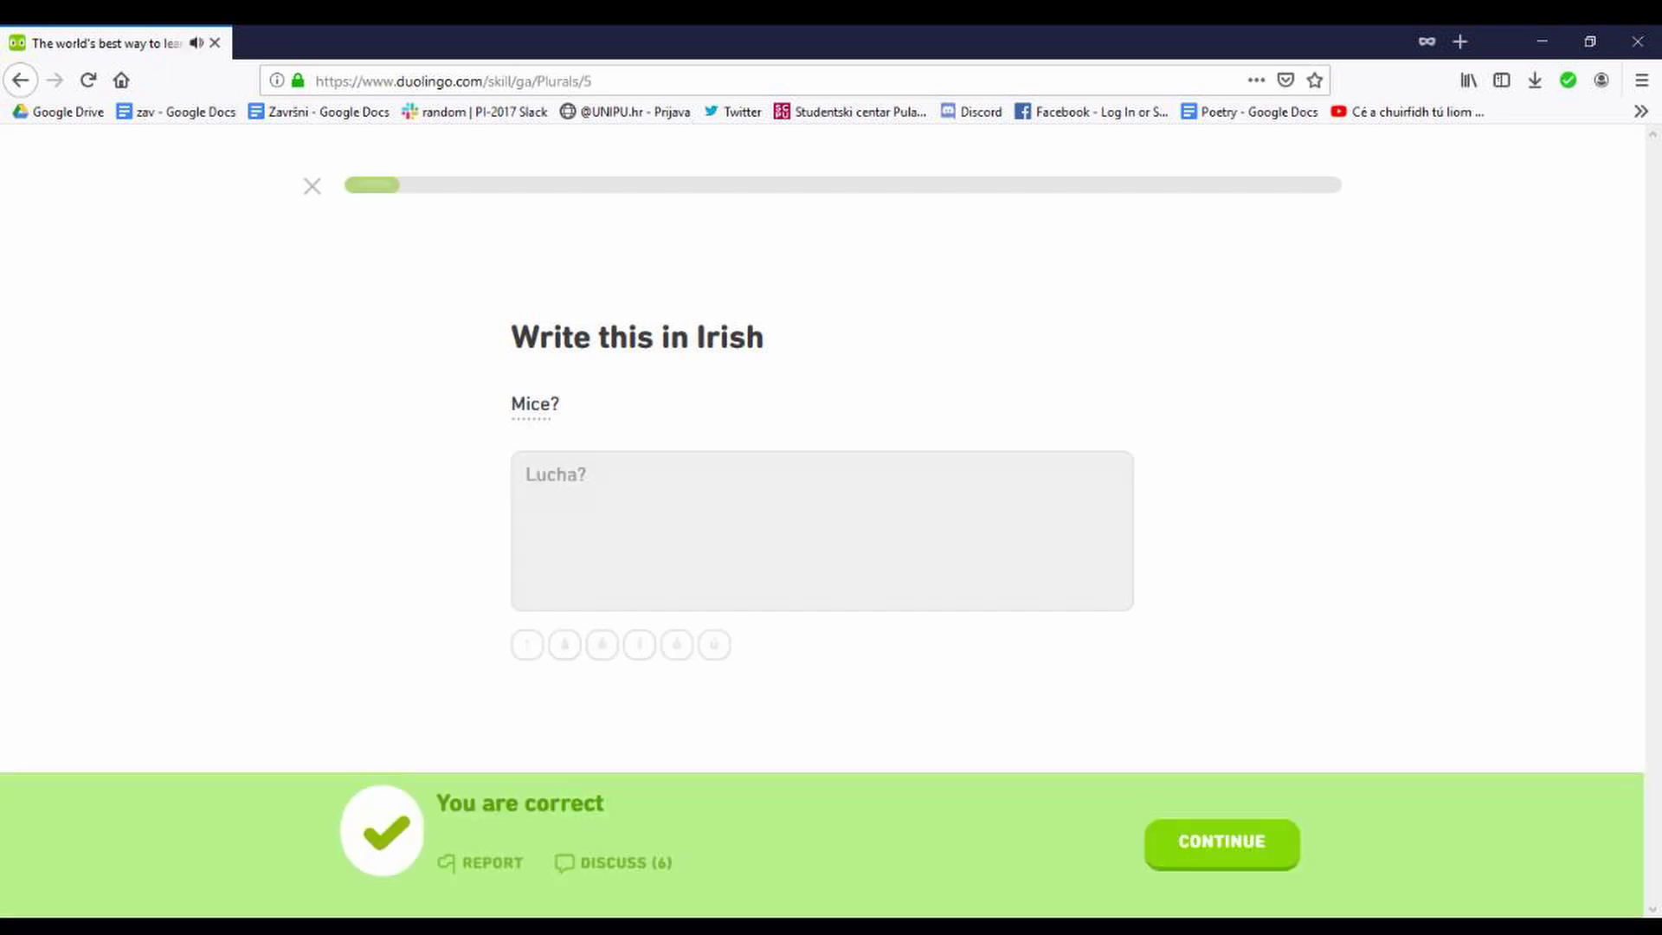
pyautogui.press('Return')
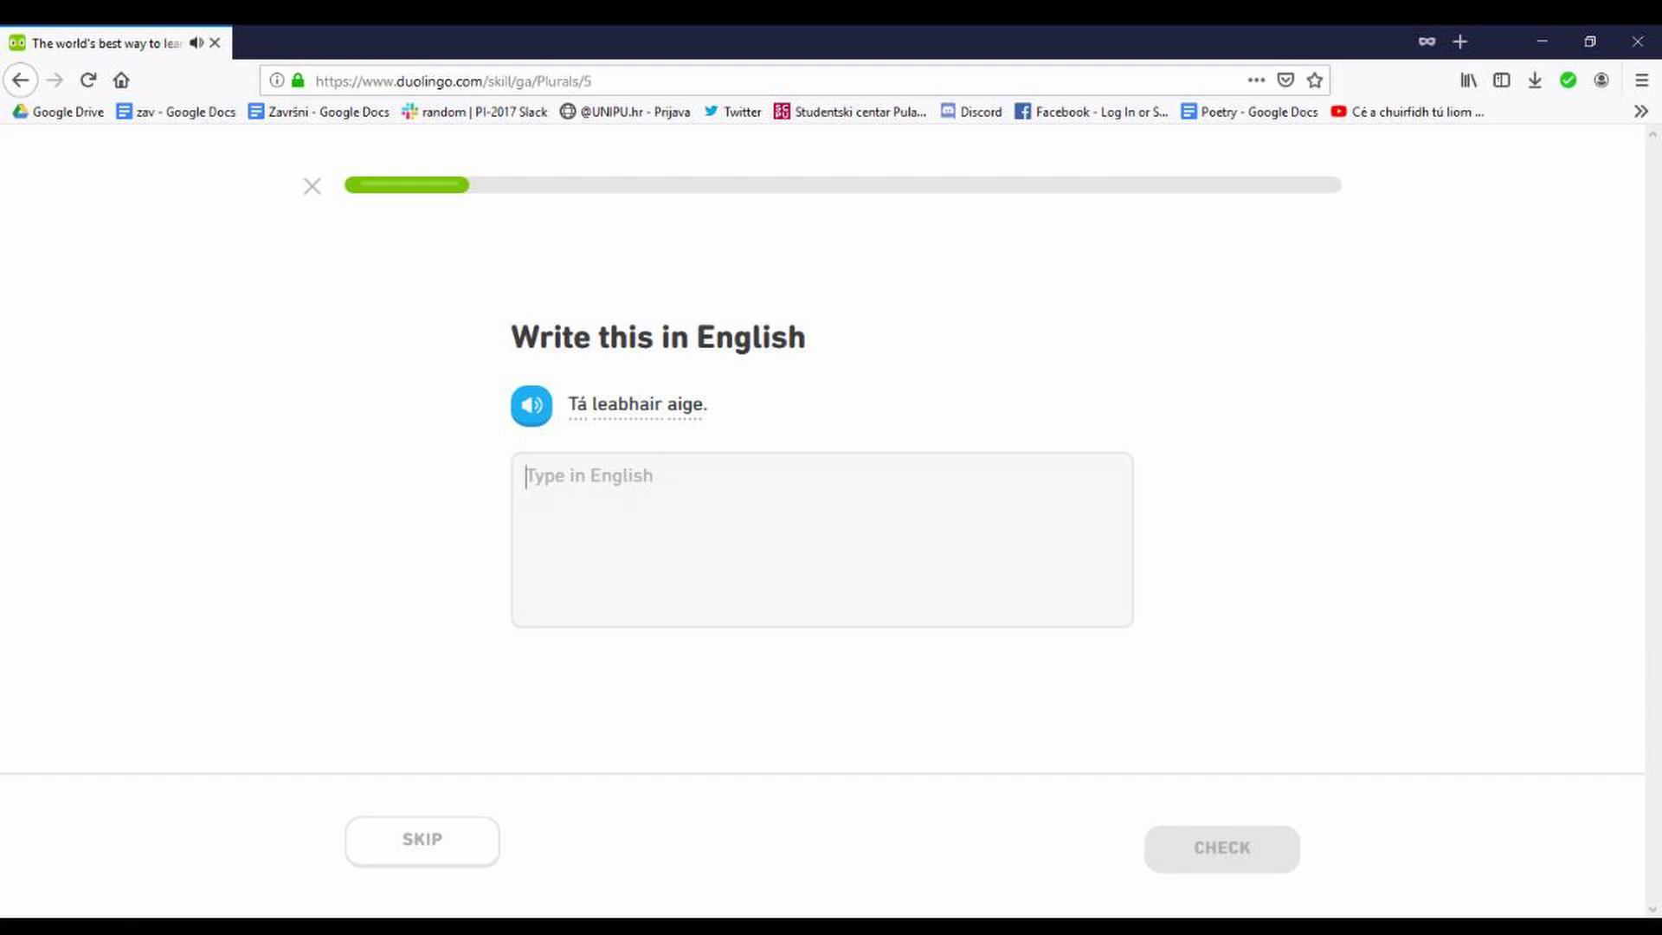
pyautogui.write('he has')
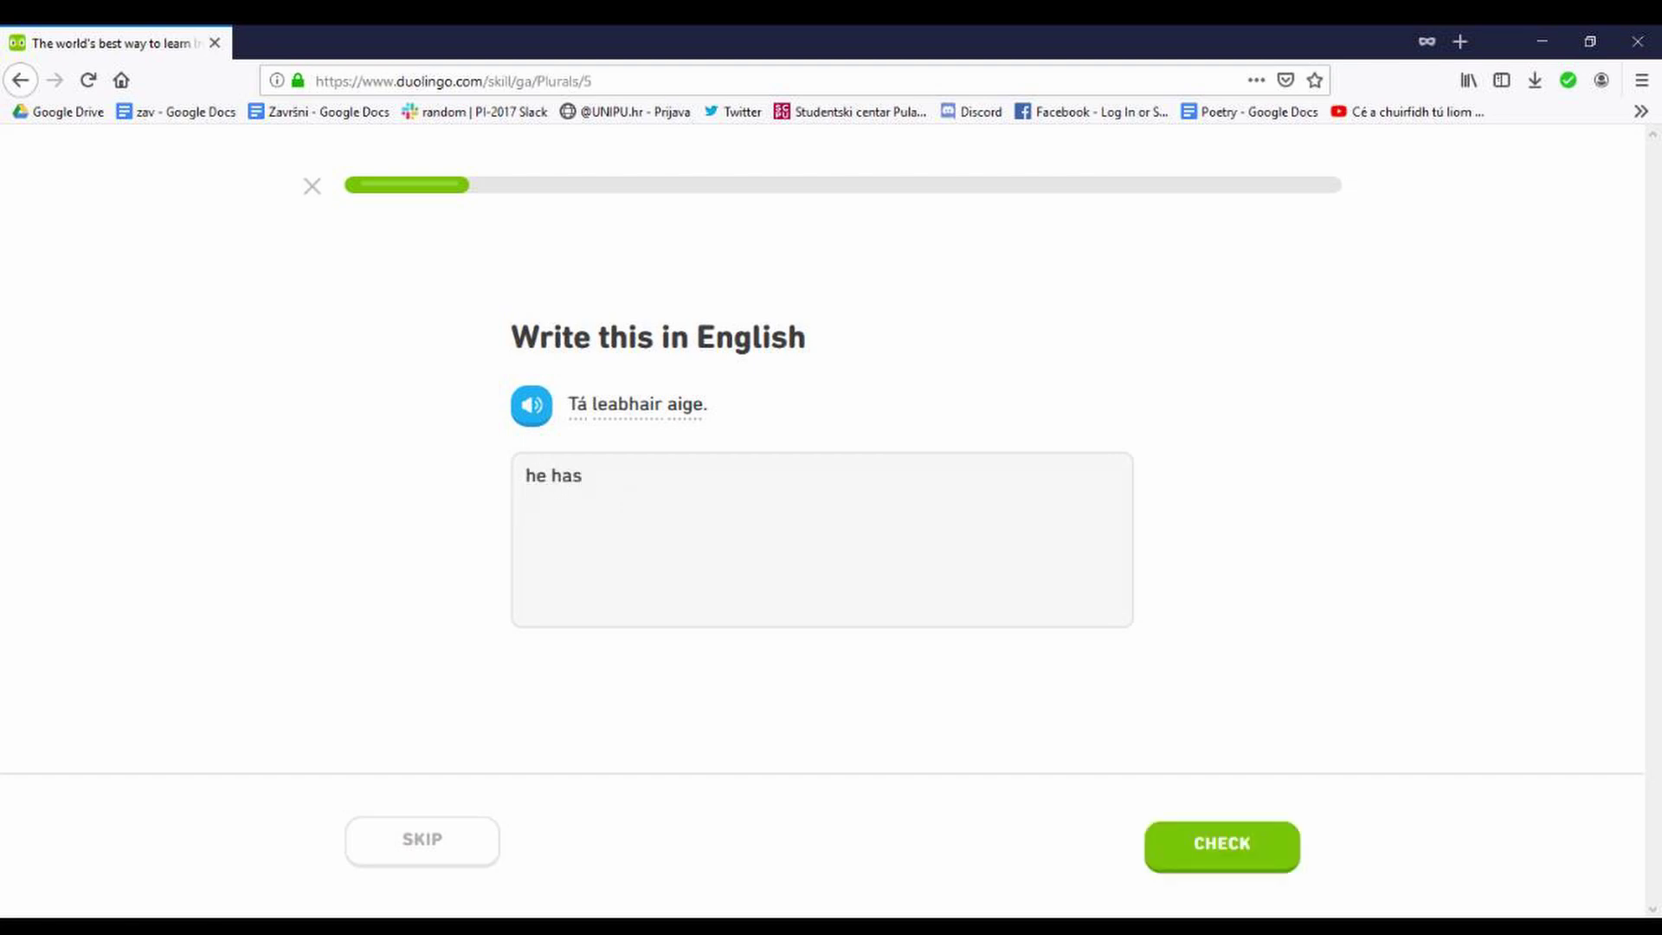
pyautogui.write(' books')
pyautogui.press('Return')
pyautogui.press('Return')
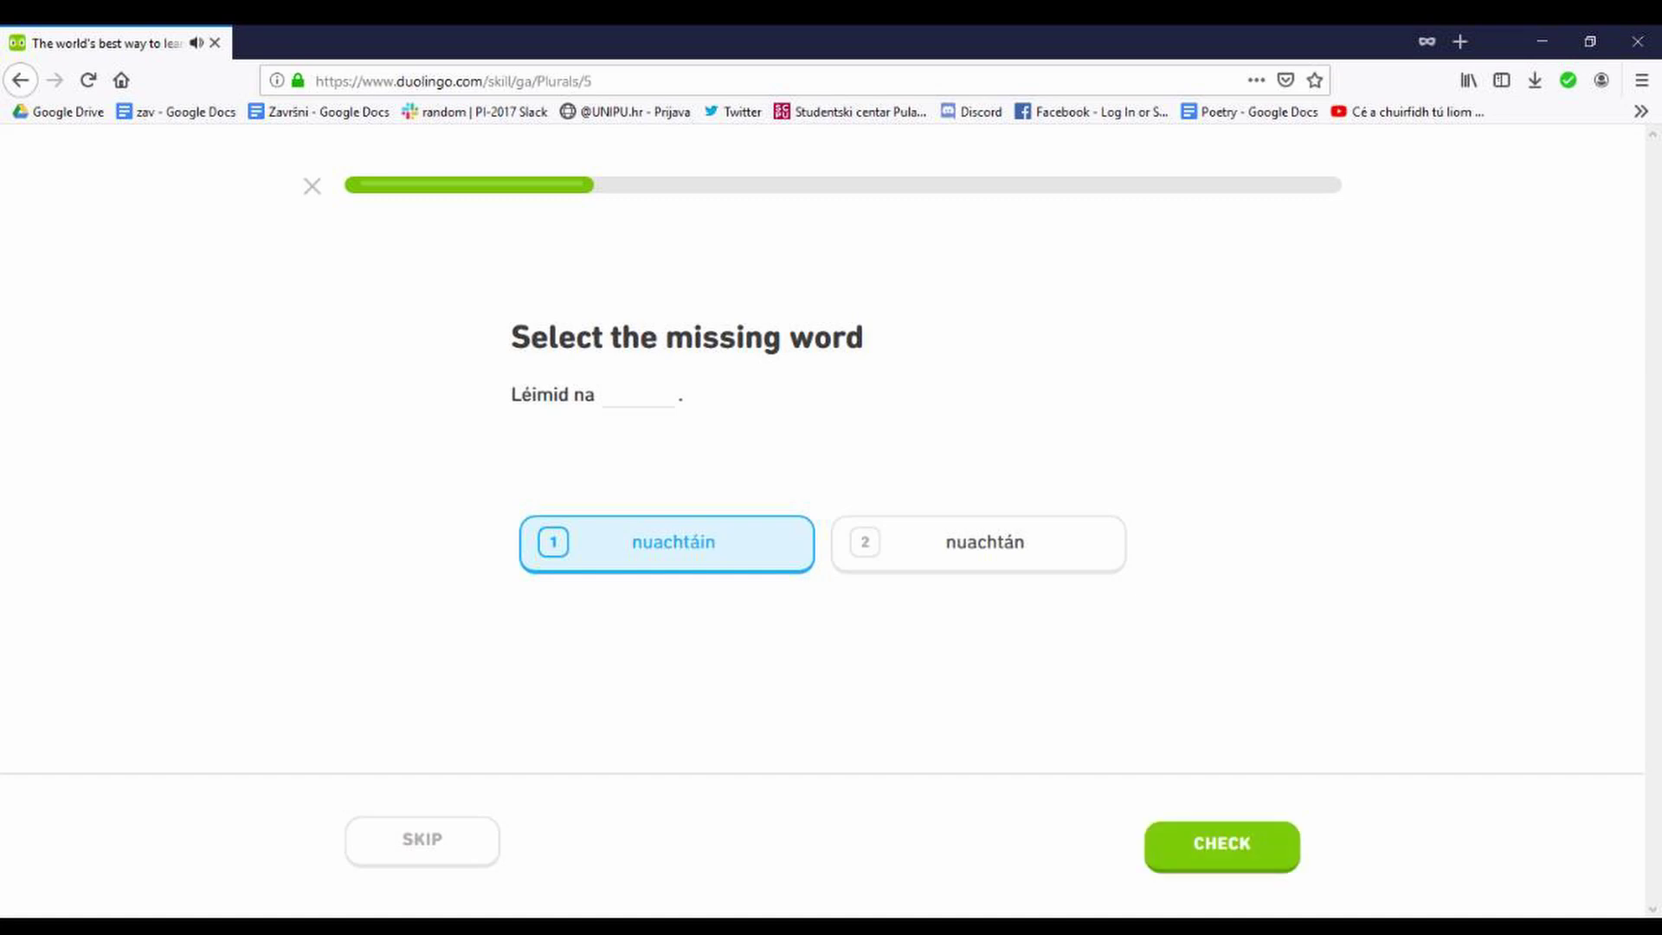
pyautogui.press('Return')
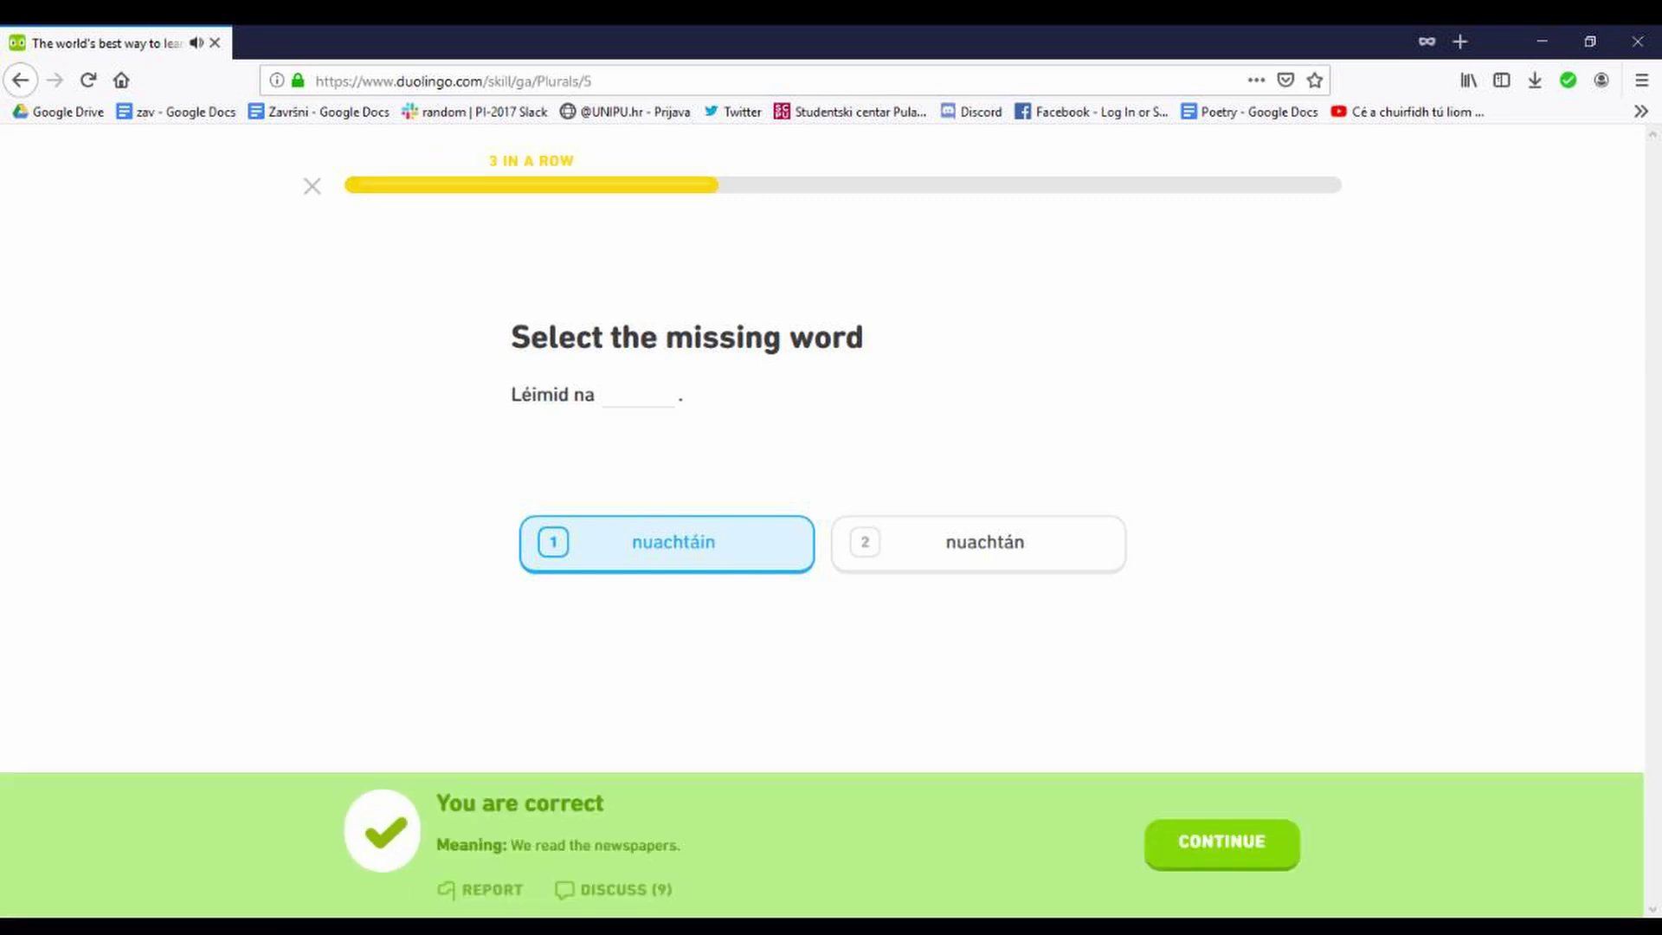
pyautogui.press('Return')
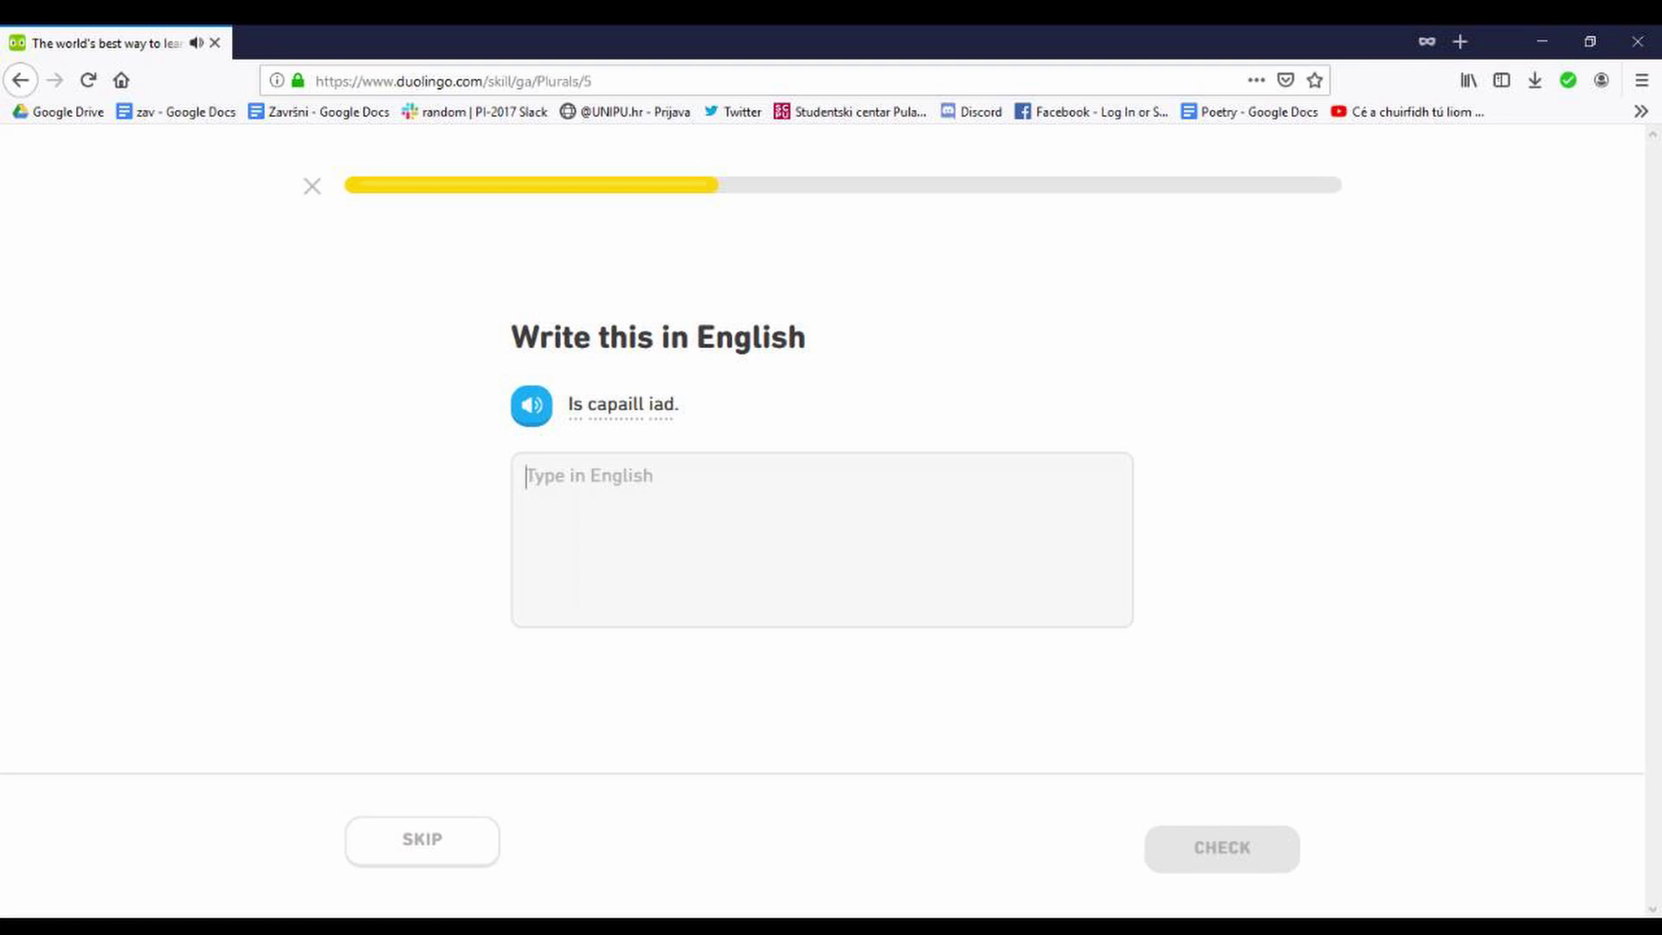
pyautogui.write('It is a hors')
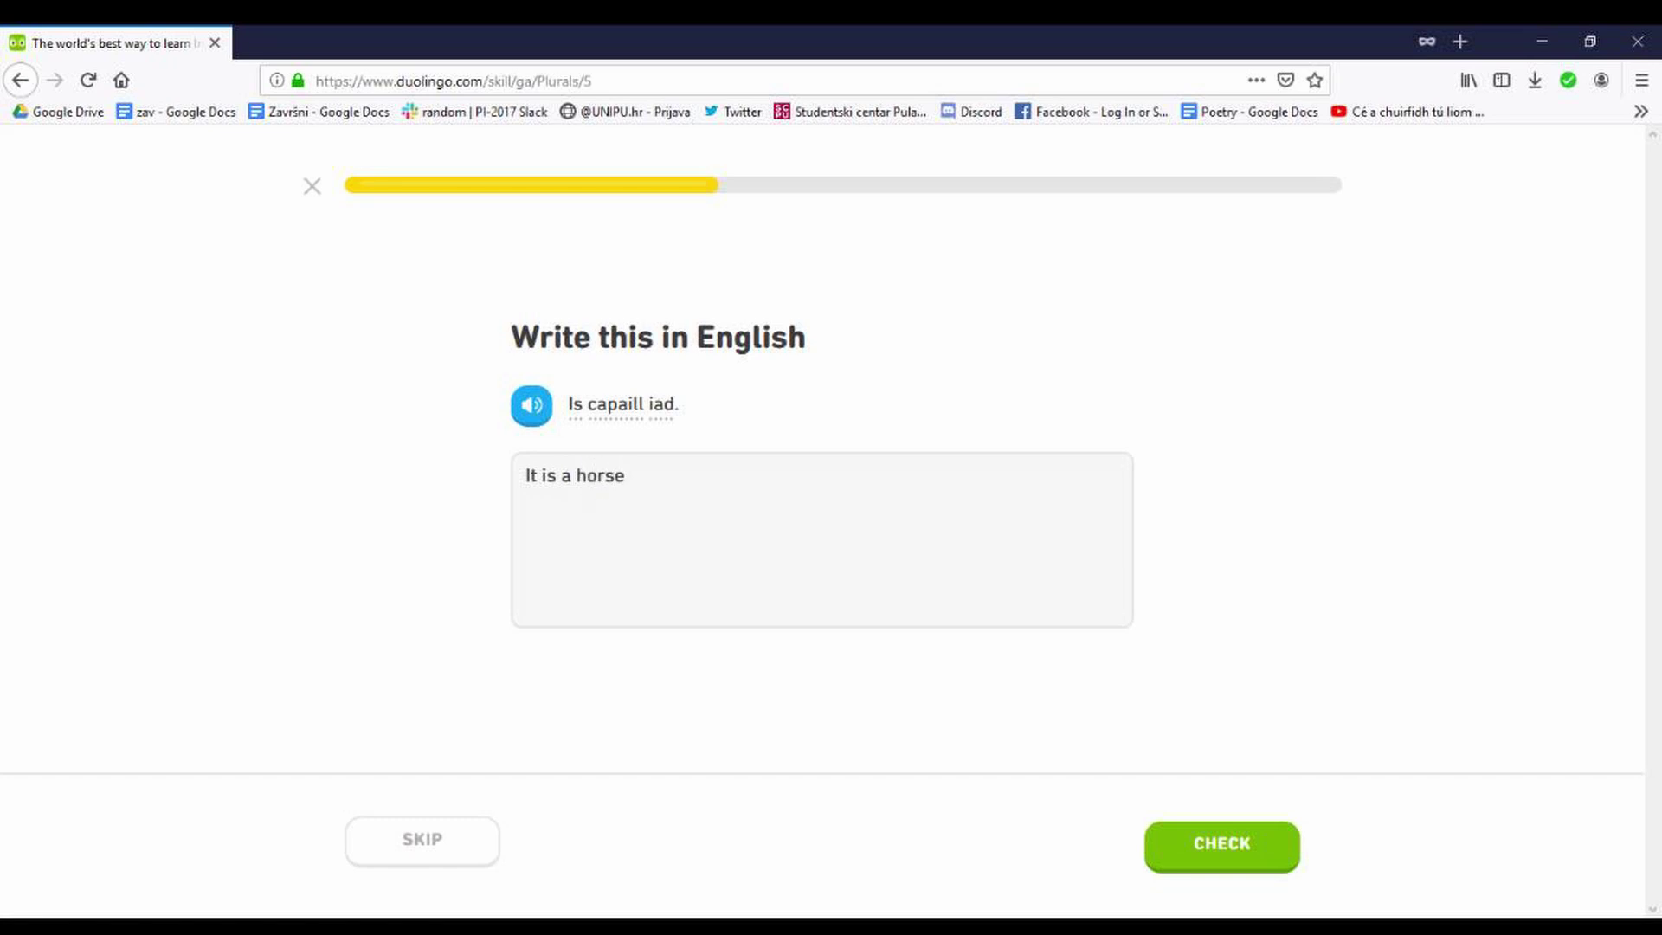
pyautogui.write('e')
# Step: Miss the horses translation, then fill in 'capaill' for 'Tá capaill aici'
pyautogui.press('Return')
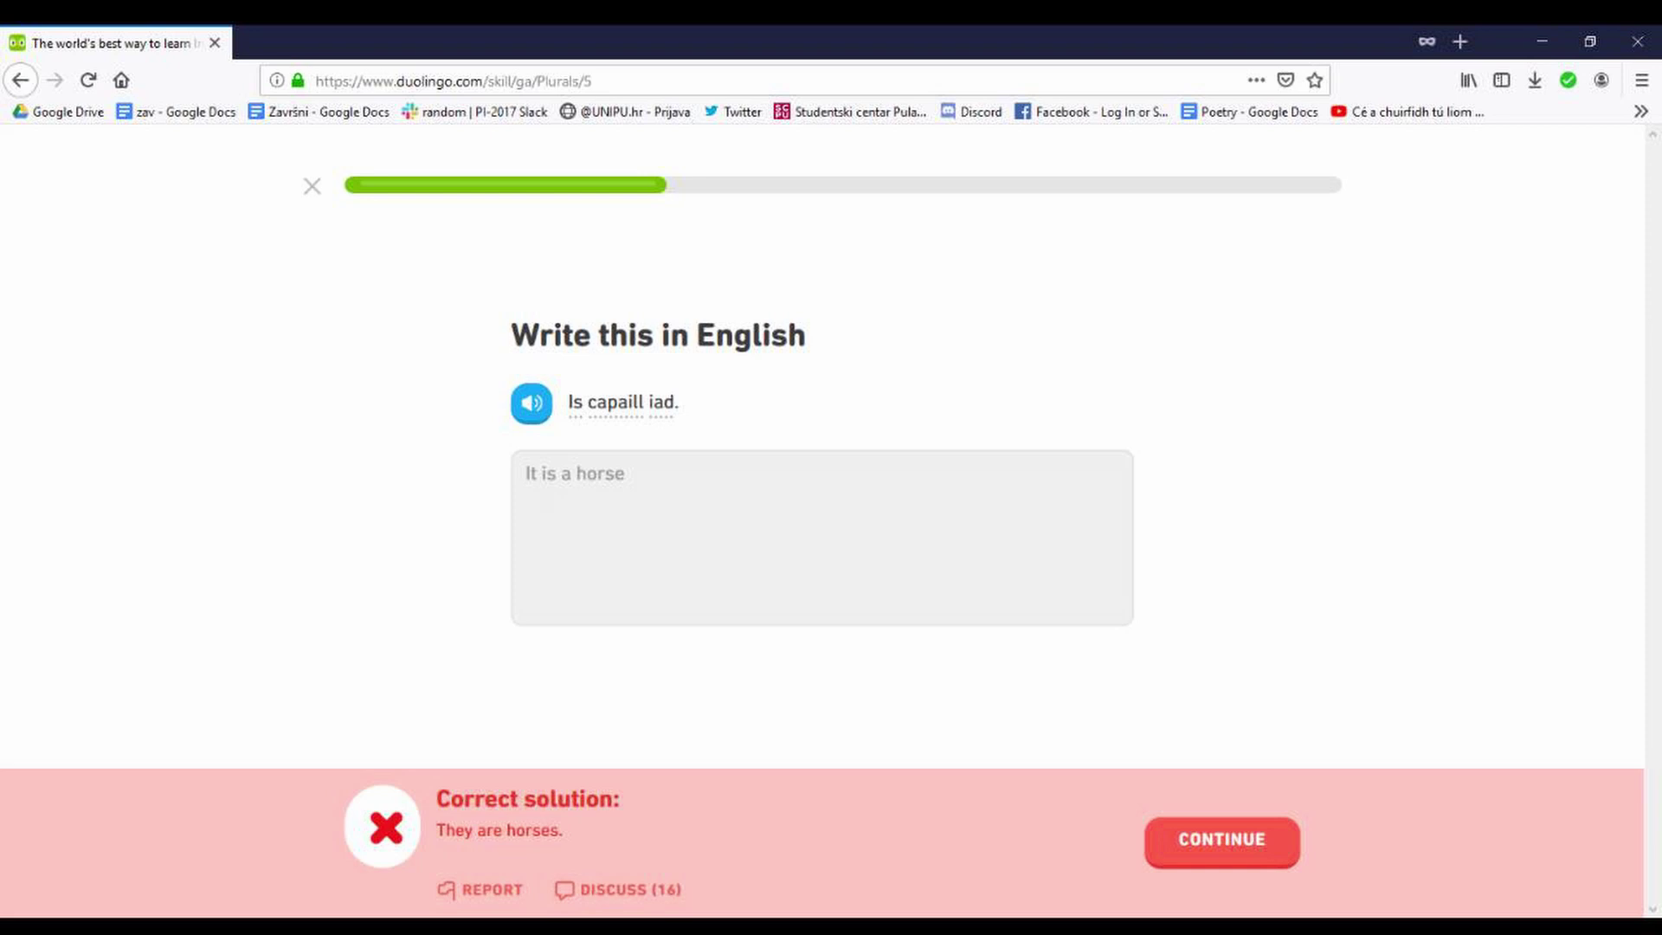
pyautogui.press('Return')
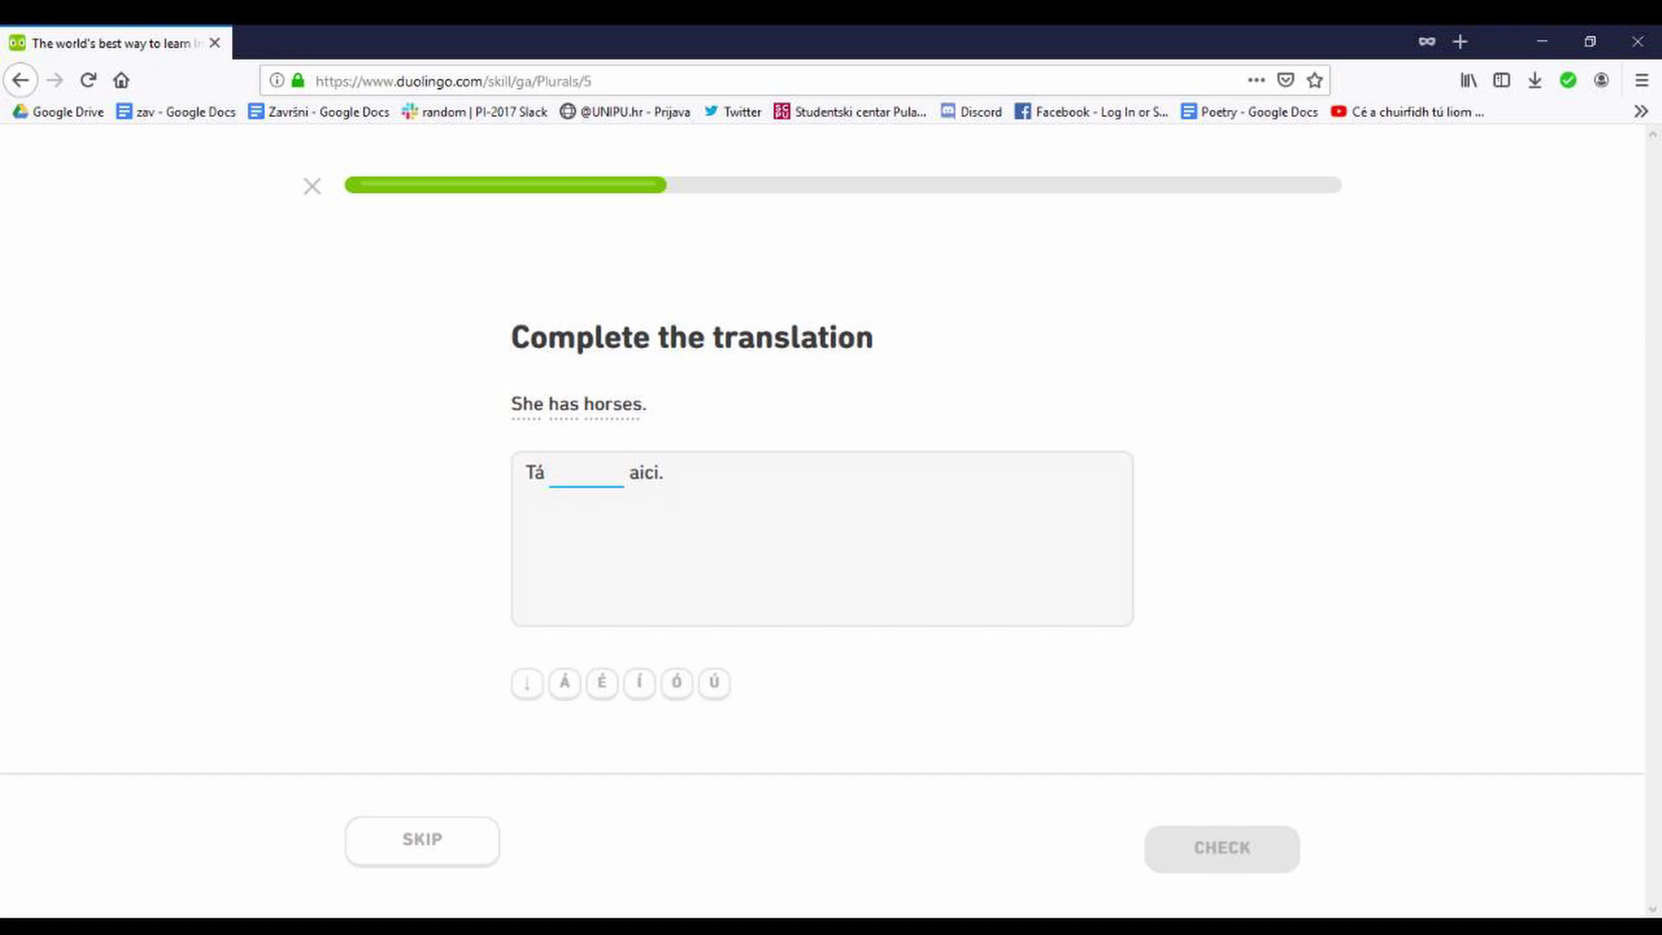
pyautogui.write('capaill')
pyautogui.press('Return')
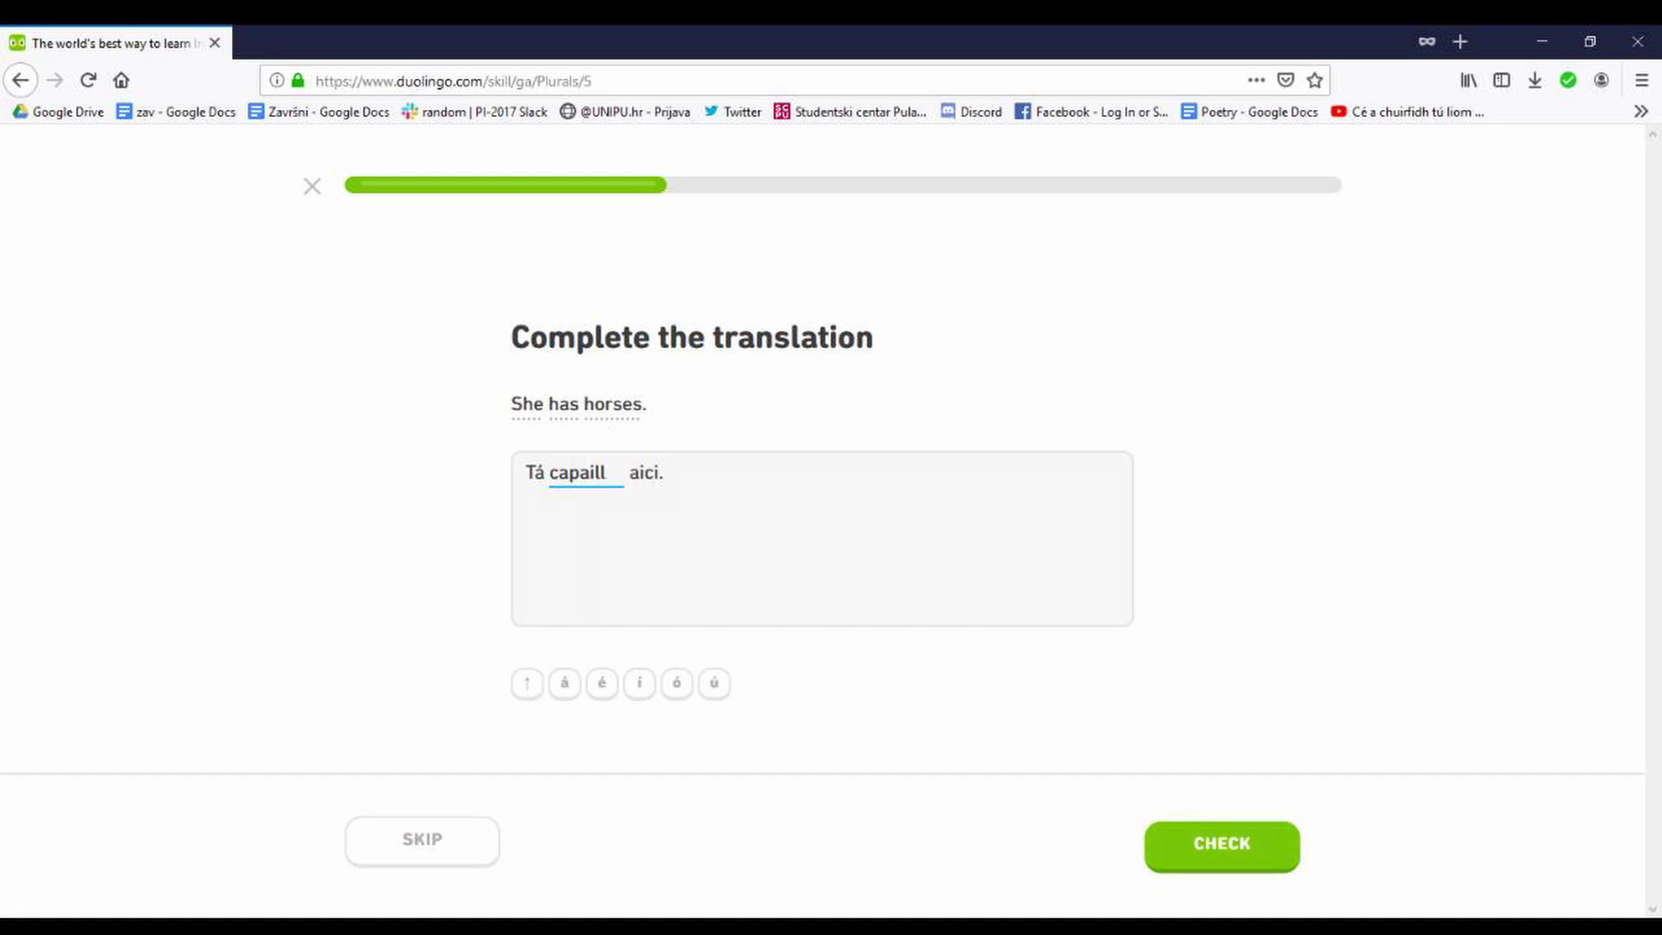
pyautogui.press('Return')
pyautogui.press('Return')
pyautogui.write('Ith')
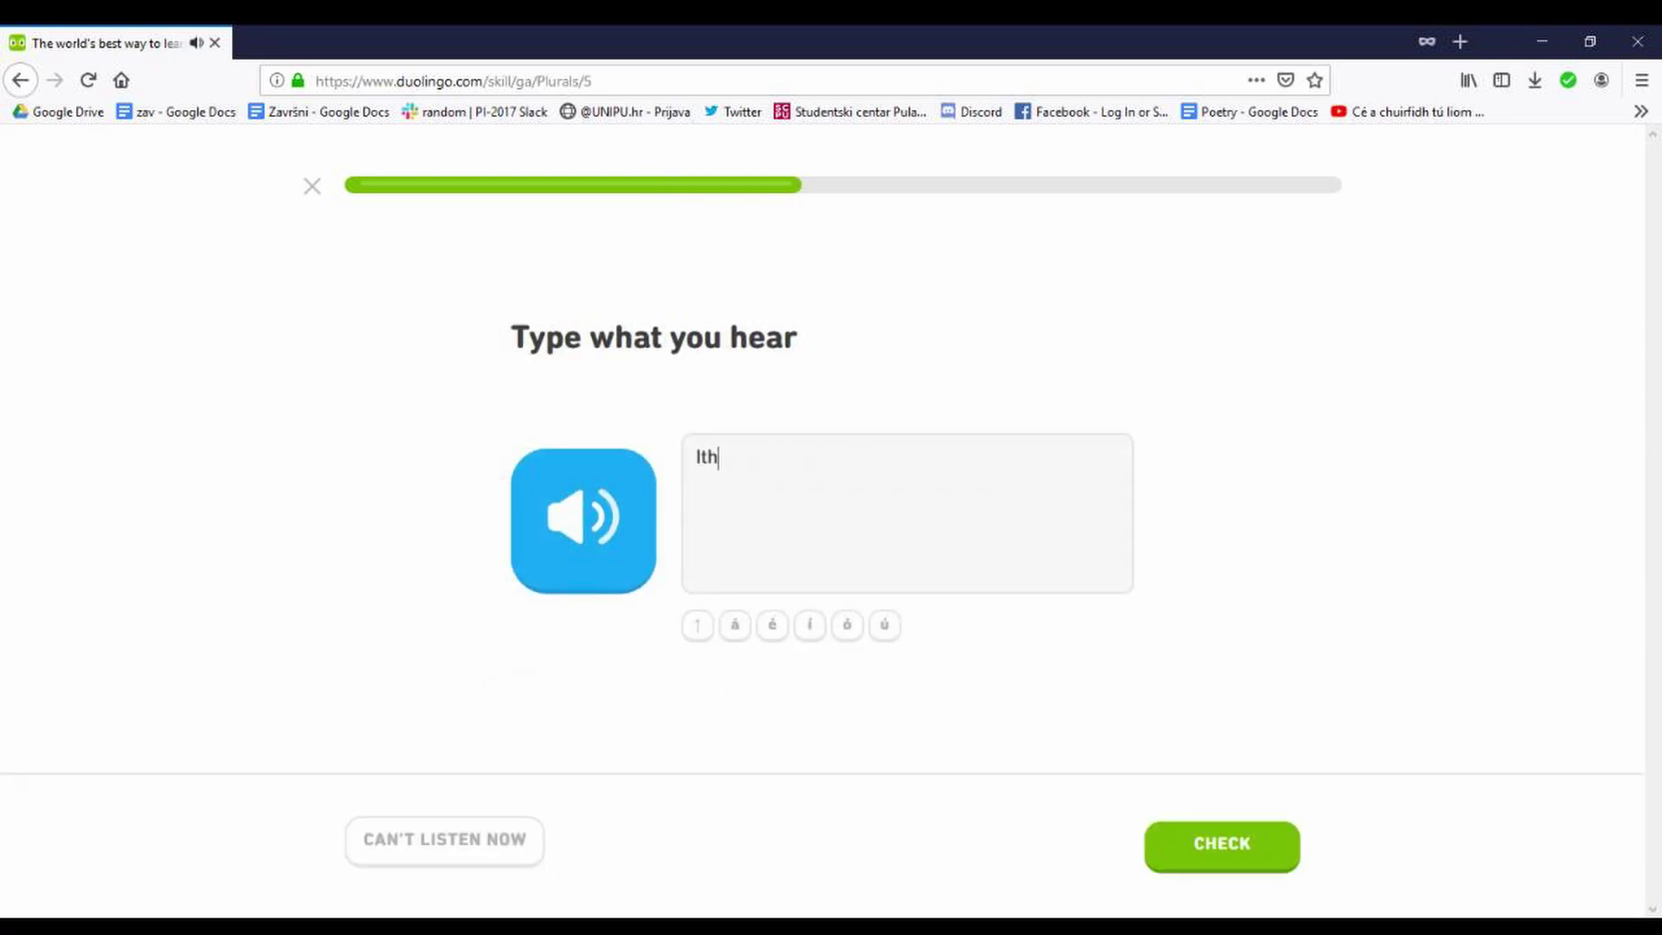
pyautogui.write('eann t')
pyautogui.write('ú úlla')
# Step: Answer the typed Irish sentence and 'Is cait iad' correctly
pyautogui.press('Return')
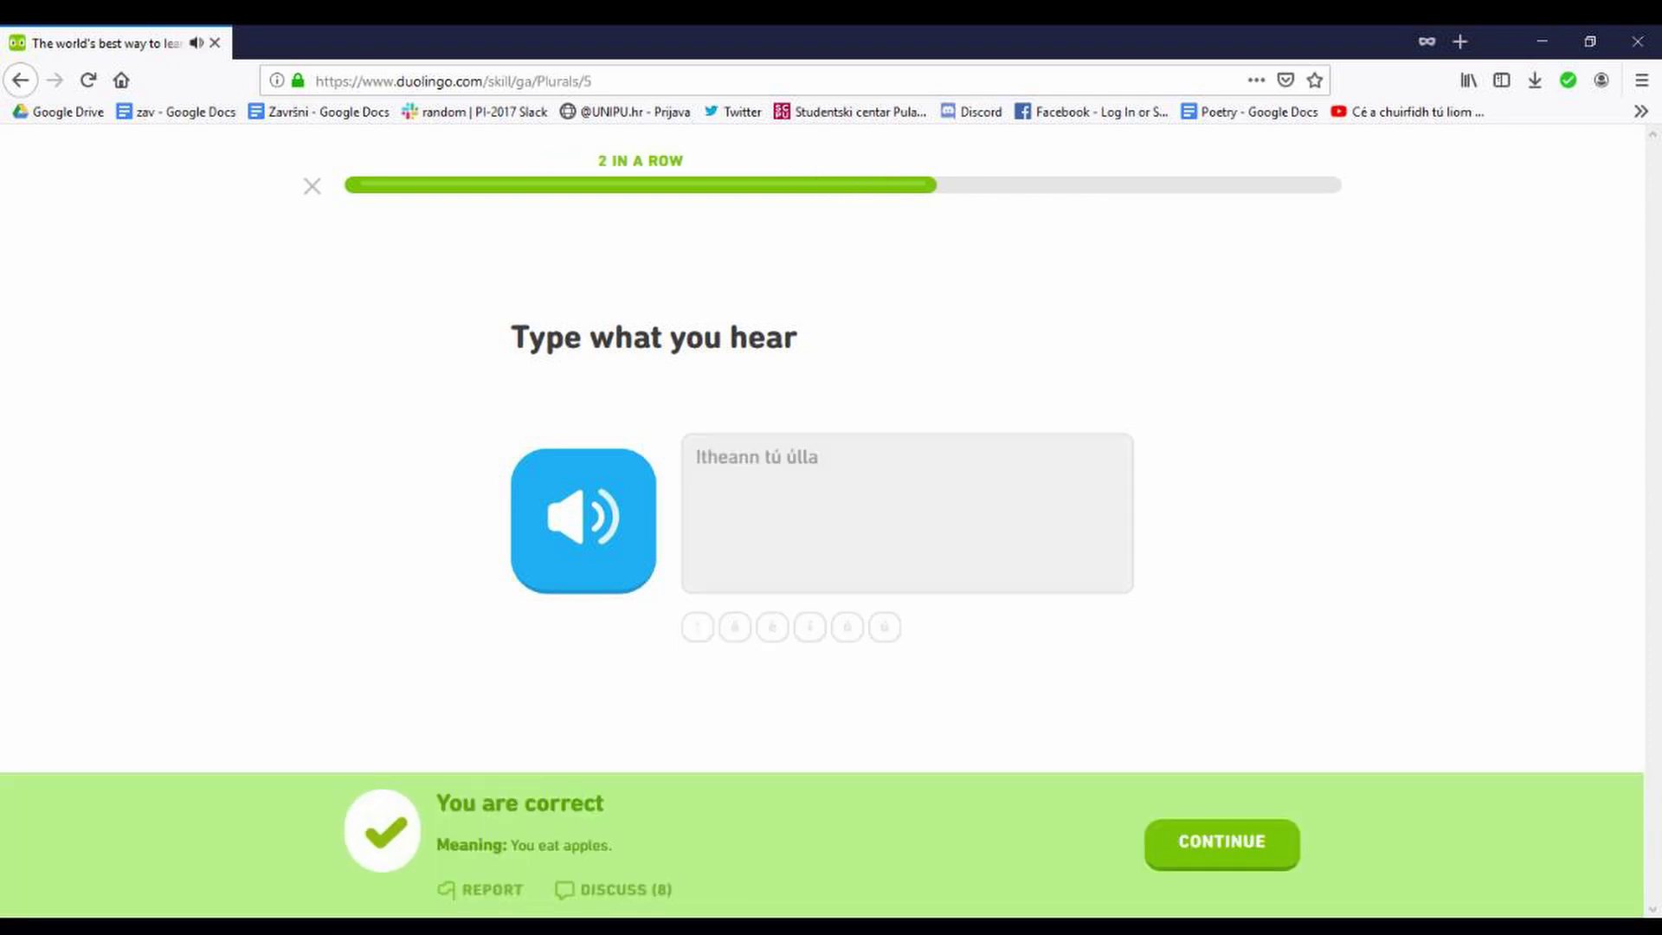
pyautogui.press('Return')
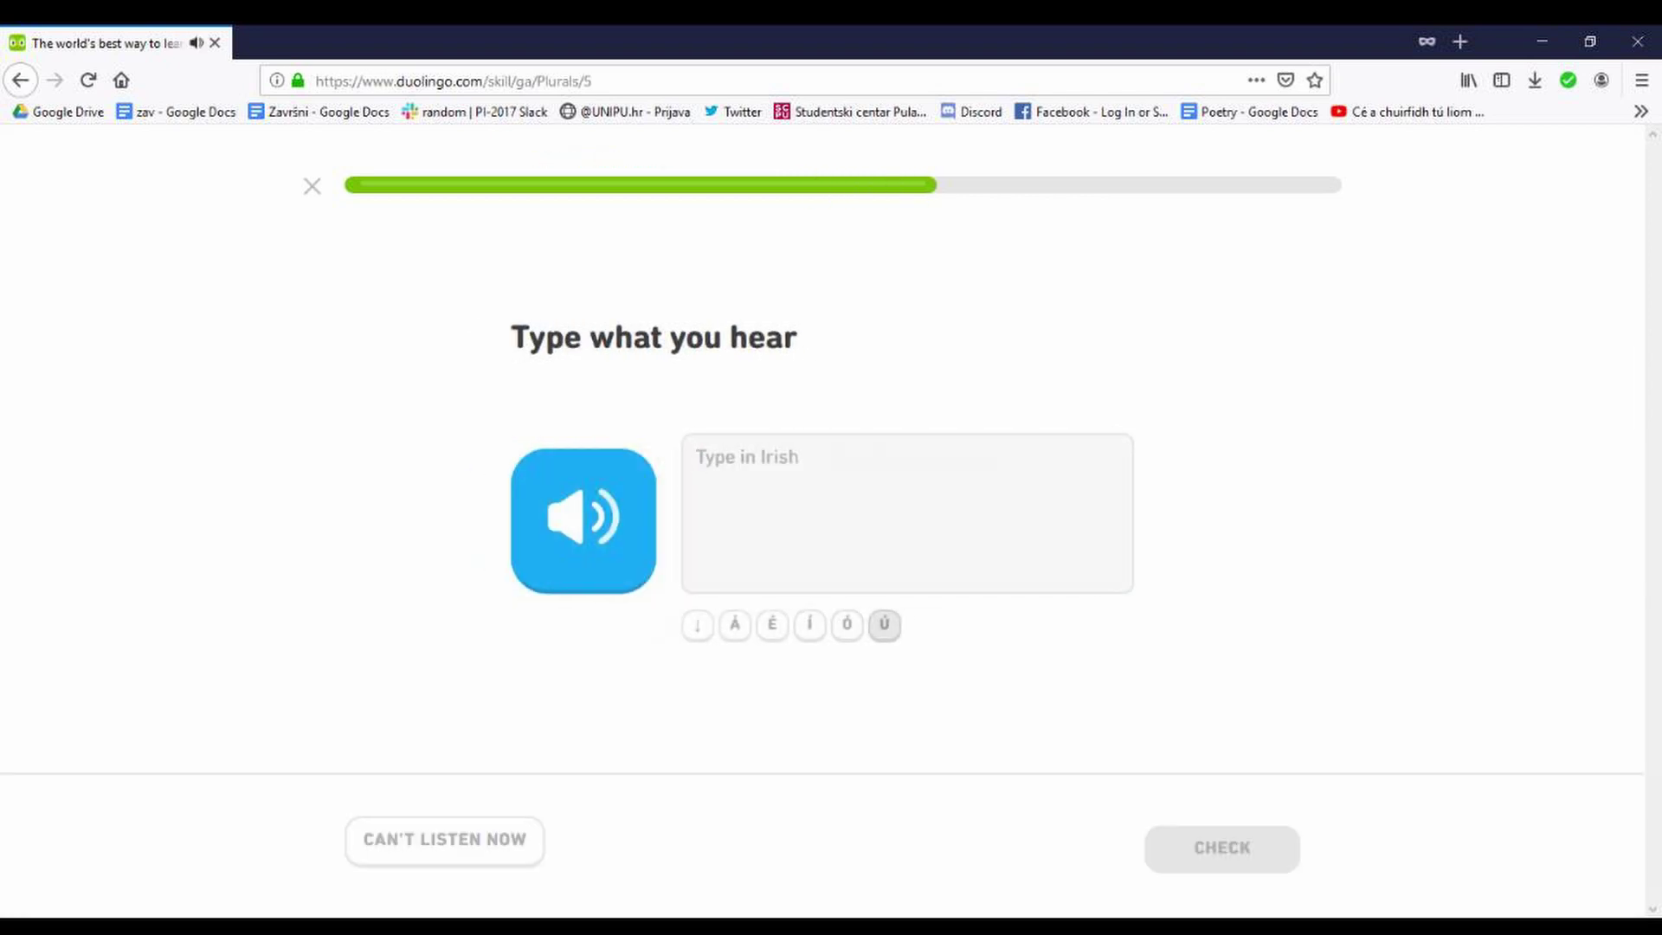
pyautogui.write('Is ')
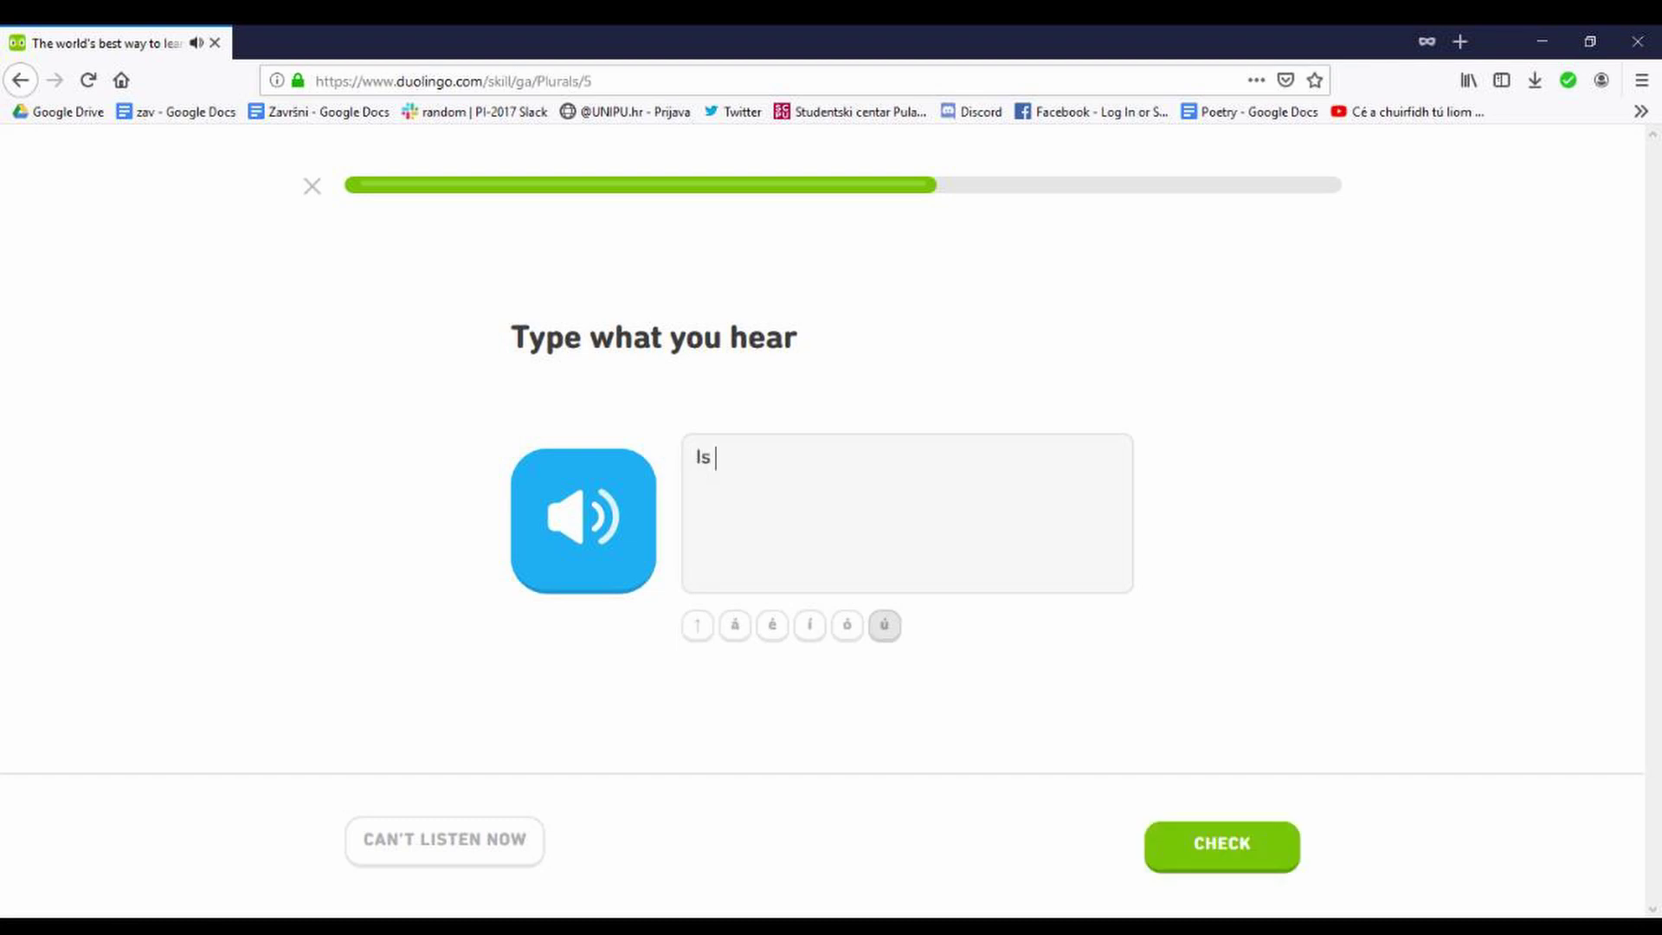
pyautogui.write('cai')
pyautogui.write('t iad')
pyautogui.press('Return')
pyautogui.press('Return')
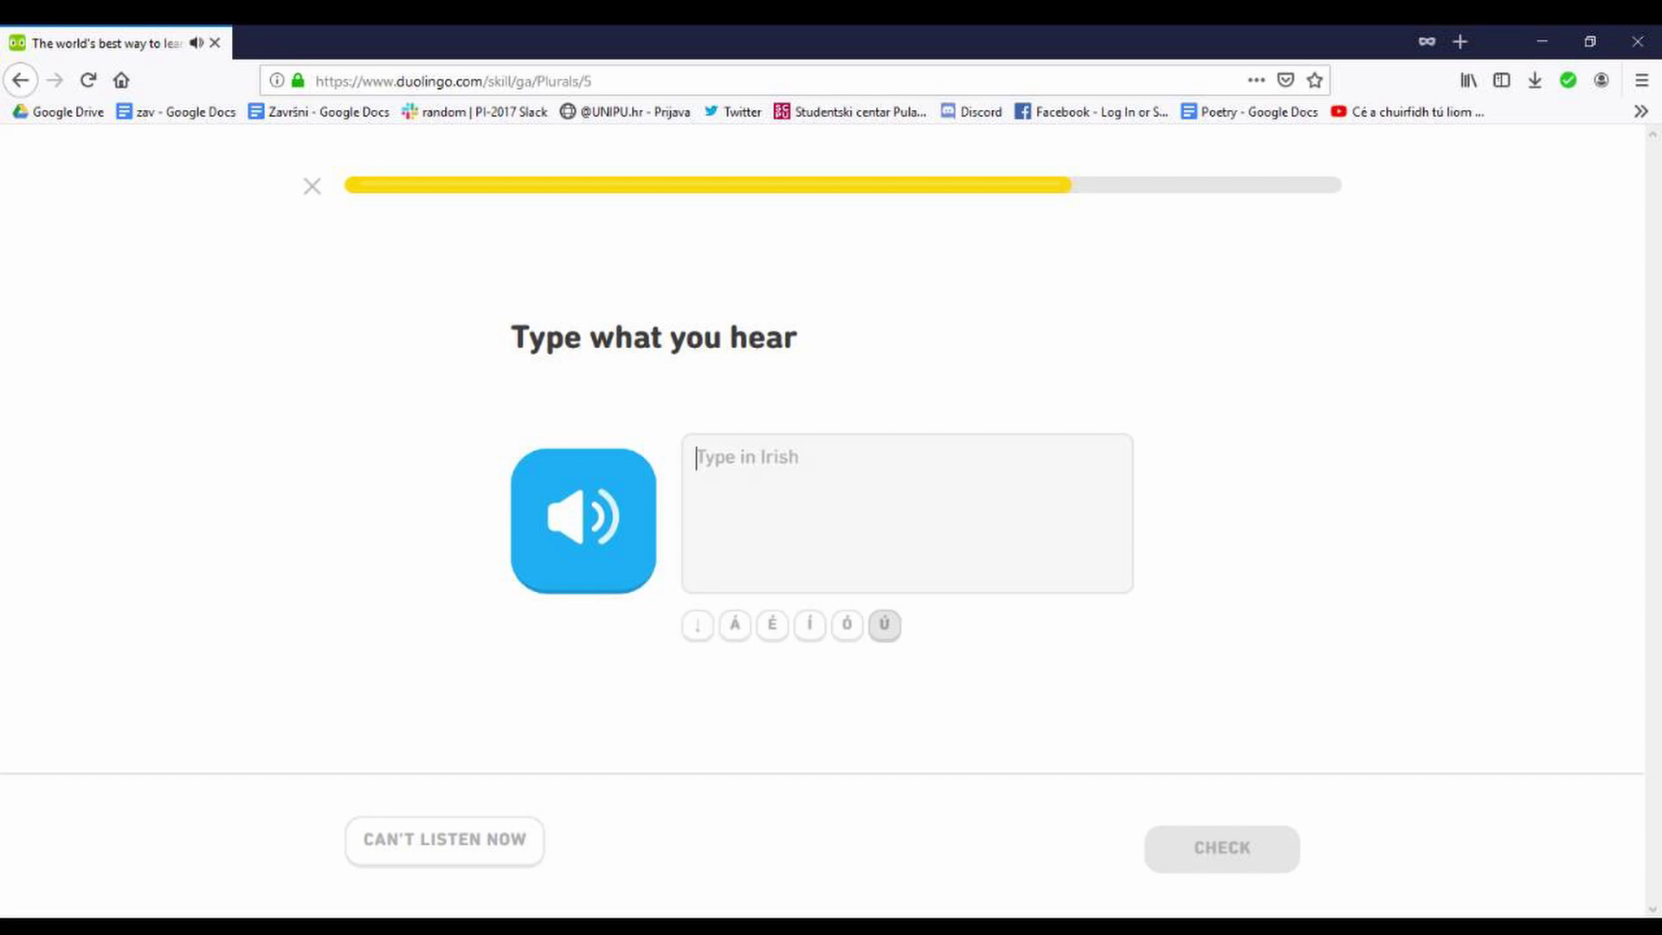
pyautogui.write('T')
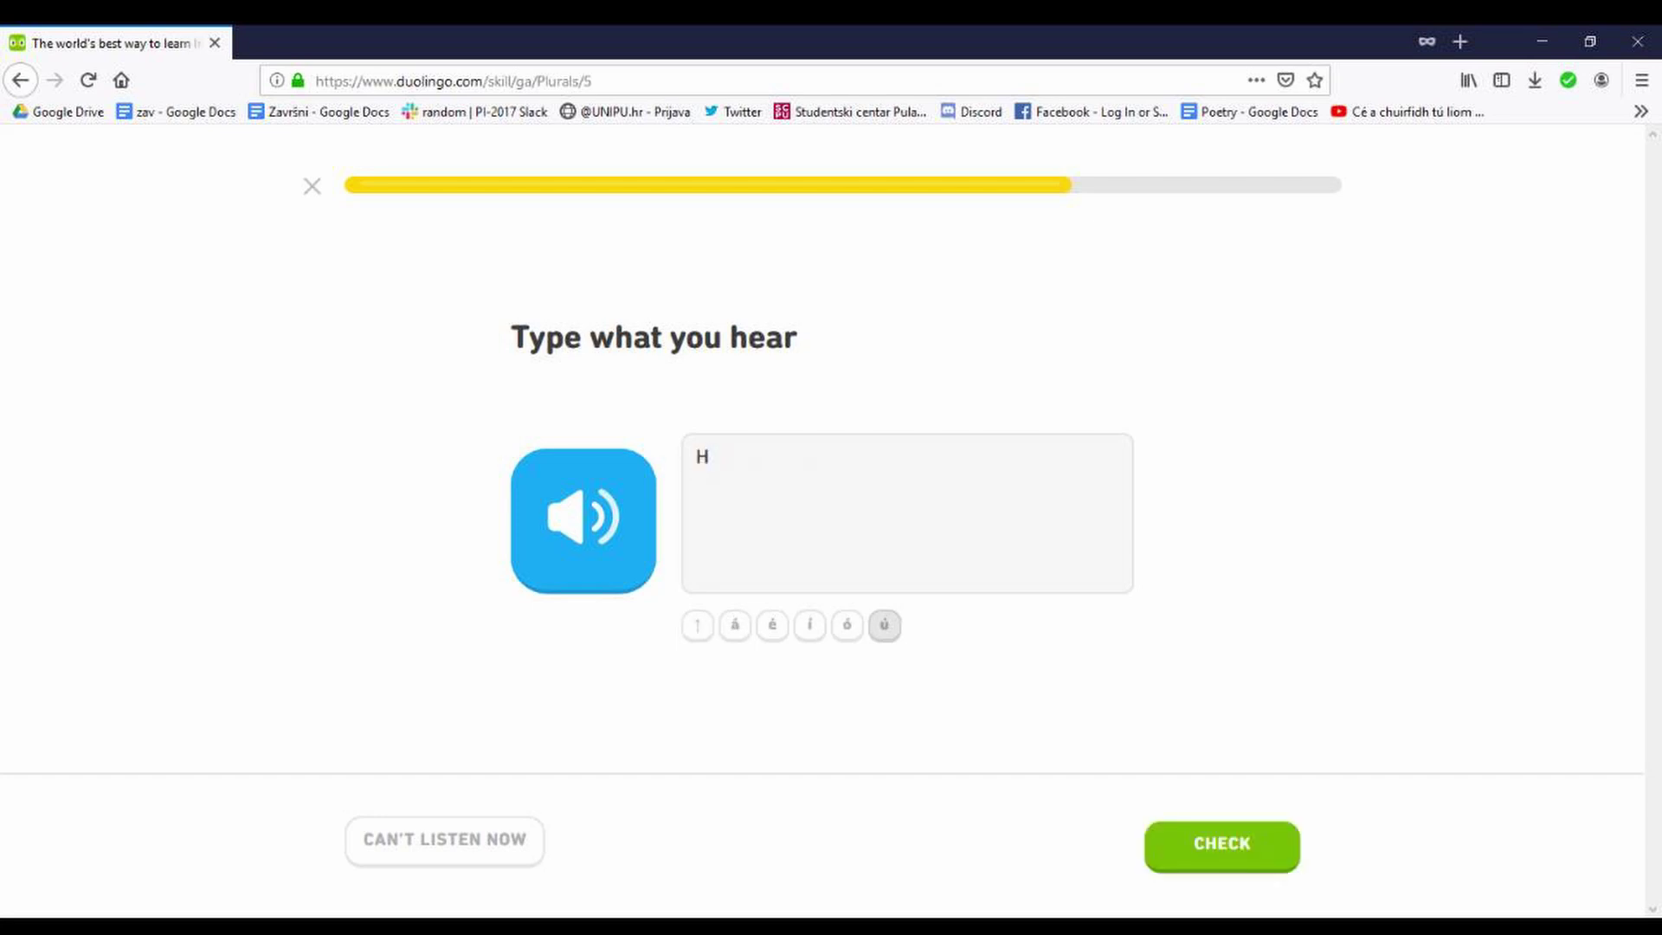
# Step: Correct and submit 'Tá madraí aige', then translate 'Is capaill iad' as 'They are horses'
pyautogui.press('BackSpace')
pyautogui.write('Tu')
pyautogui.press('BackSpace')
pyautogui.write('á')
pyautogui.write(' madra')
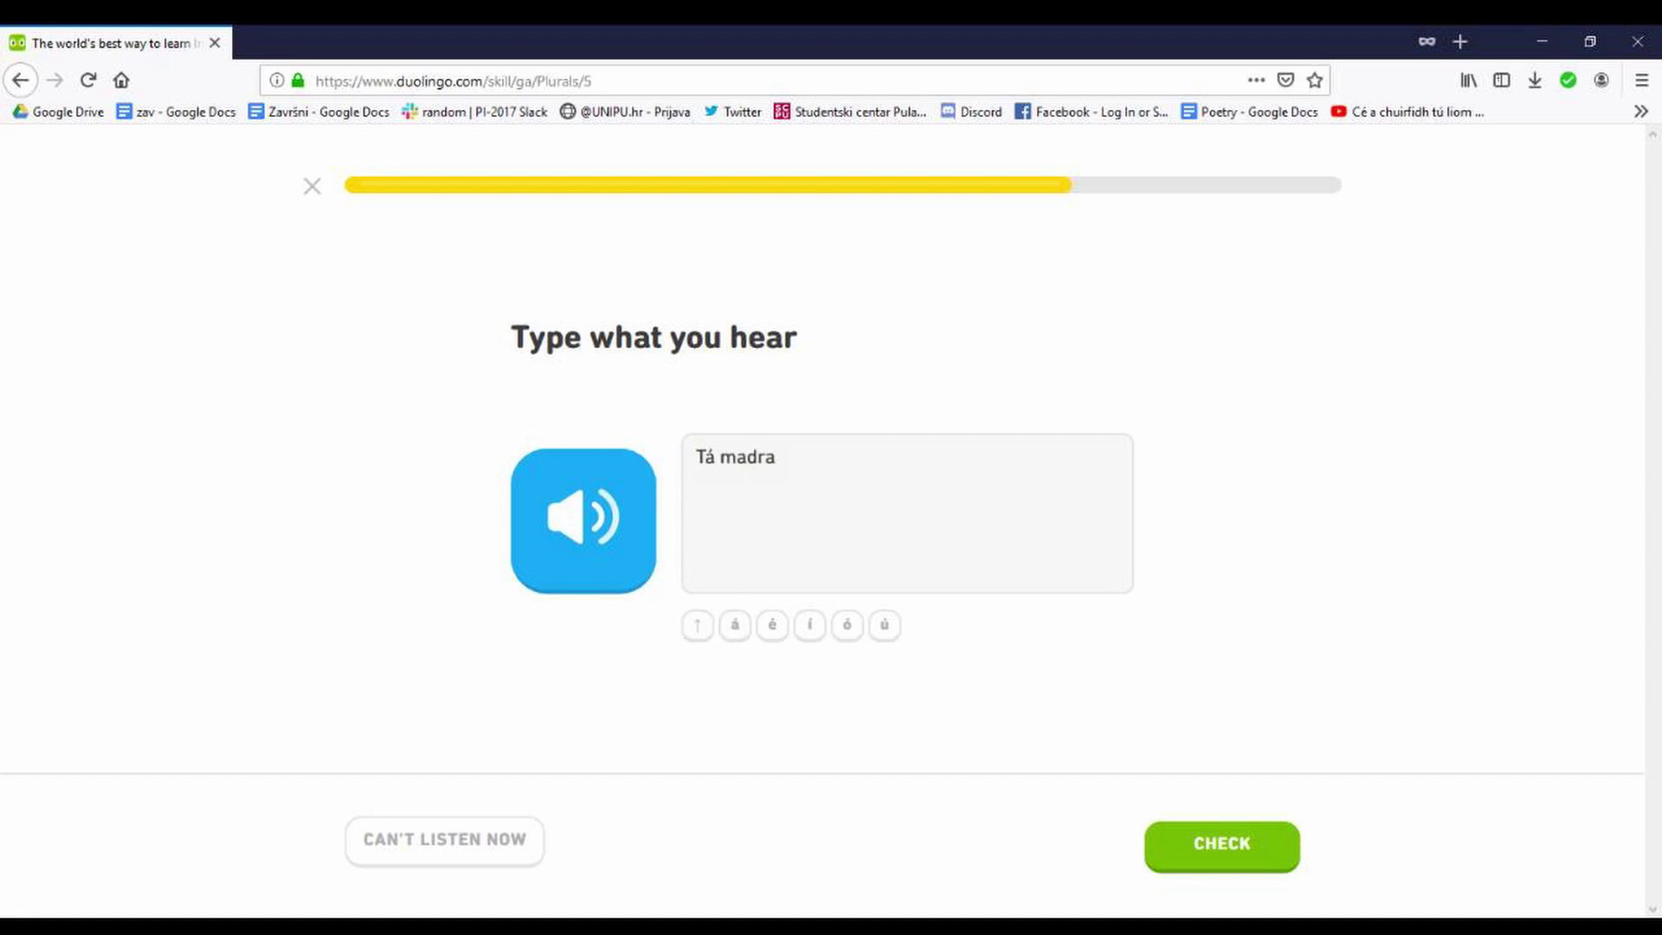
pyautogui.write('í aige')
pyautogui.press('Return')
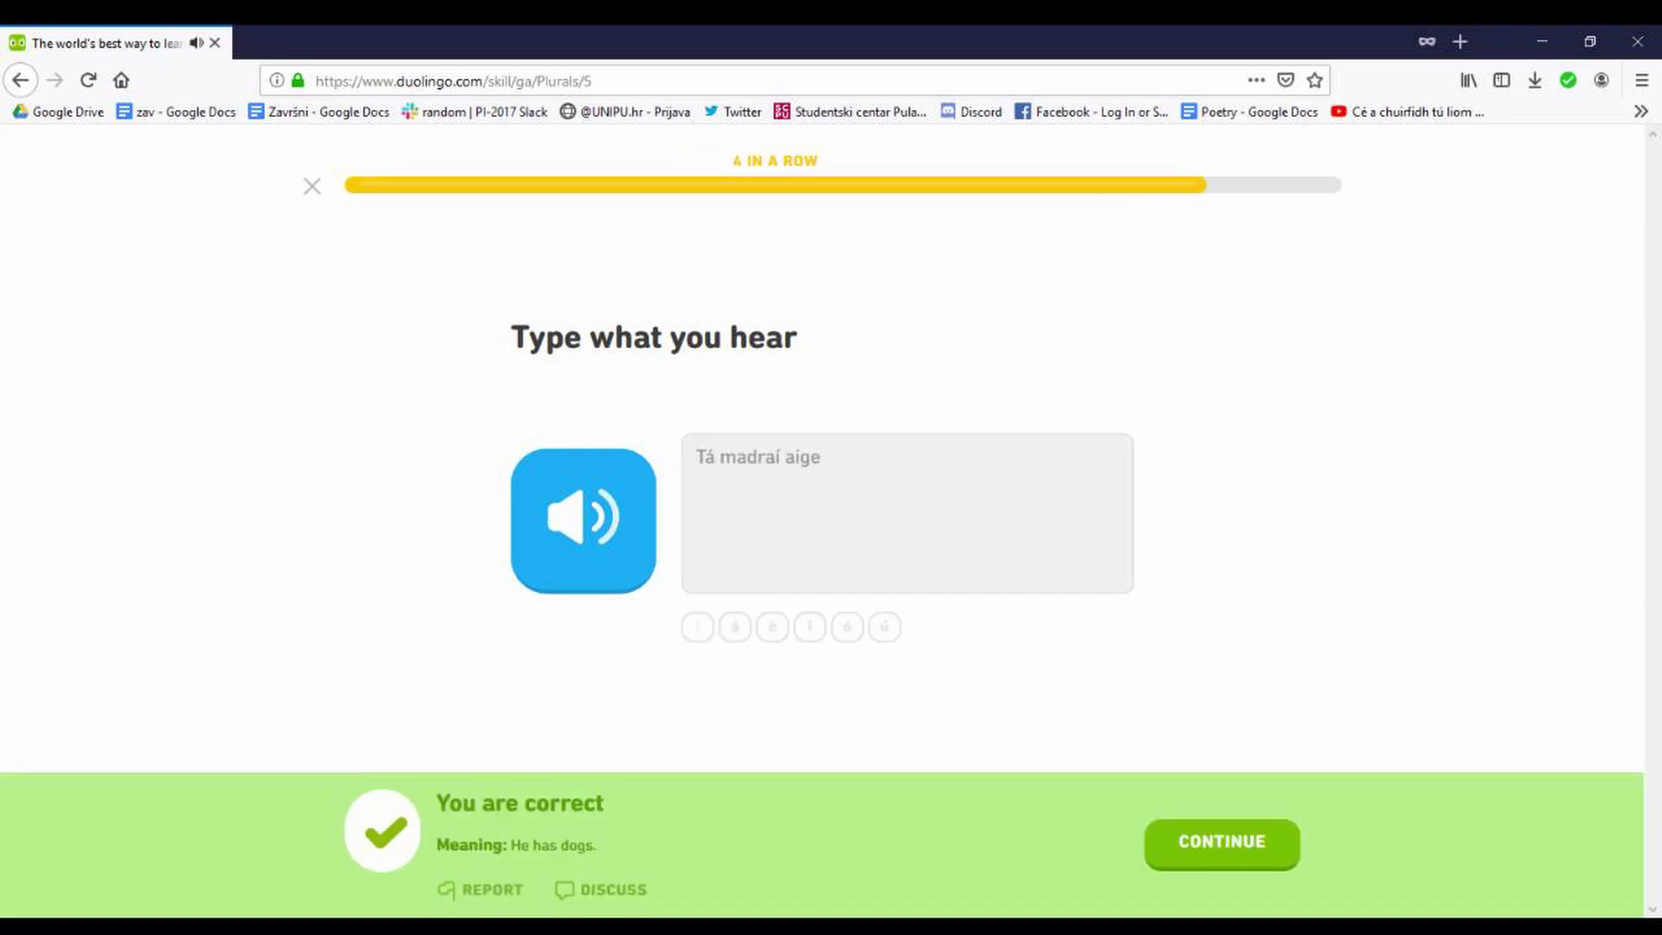
pyautogui.press('Return')
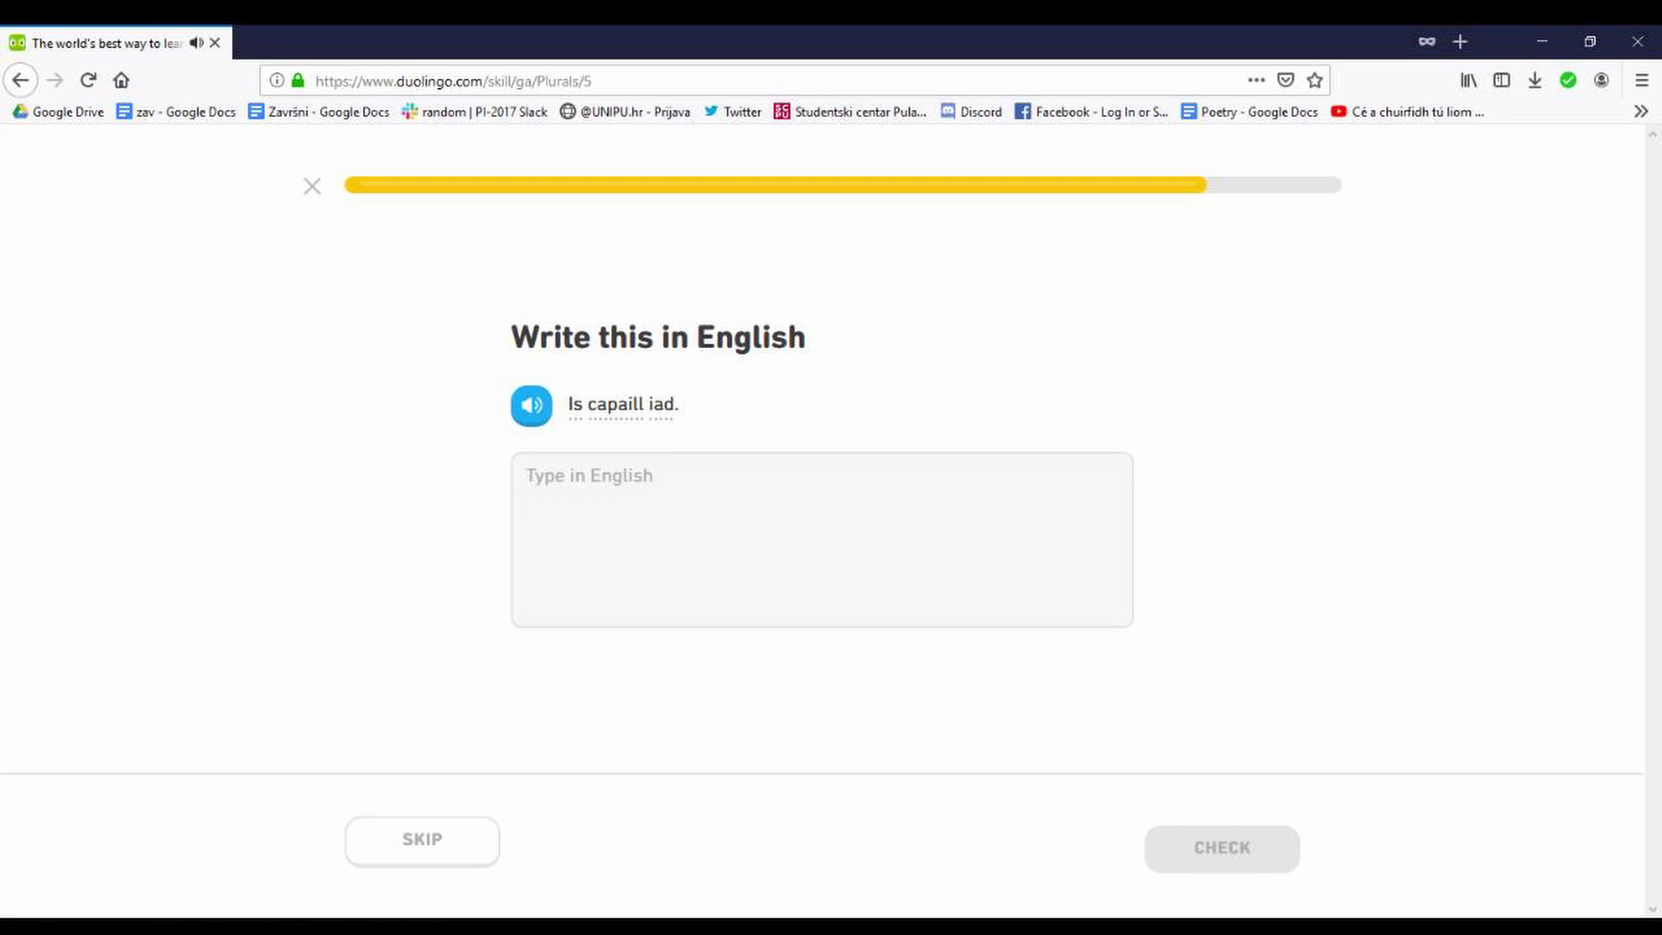
pyautogui.write('They ar')
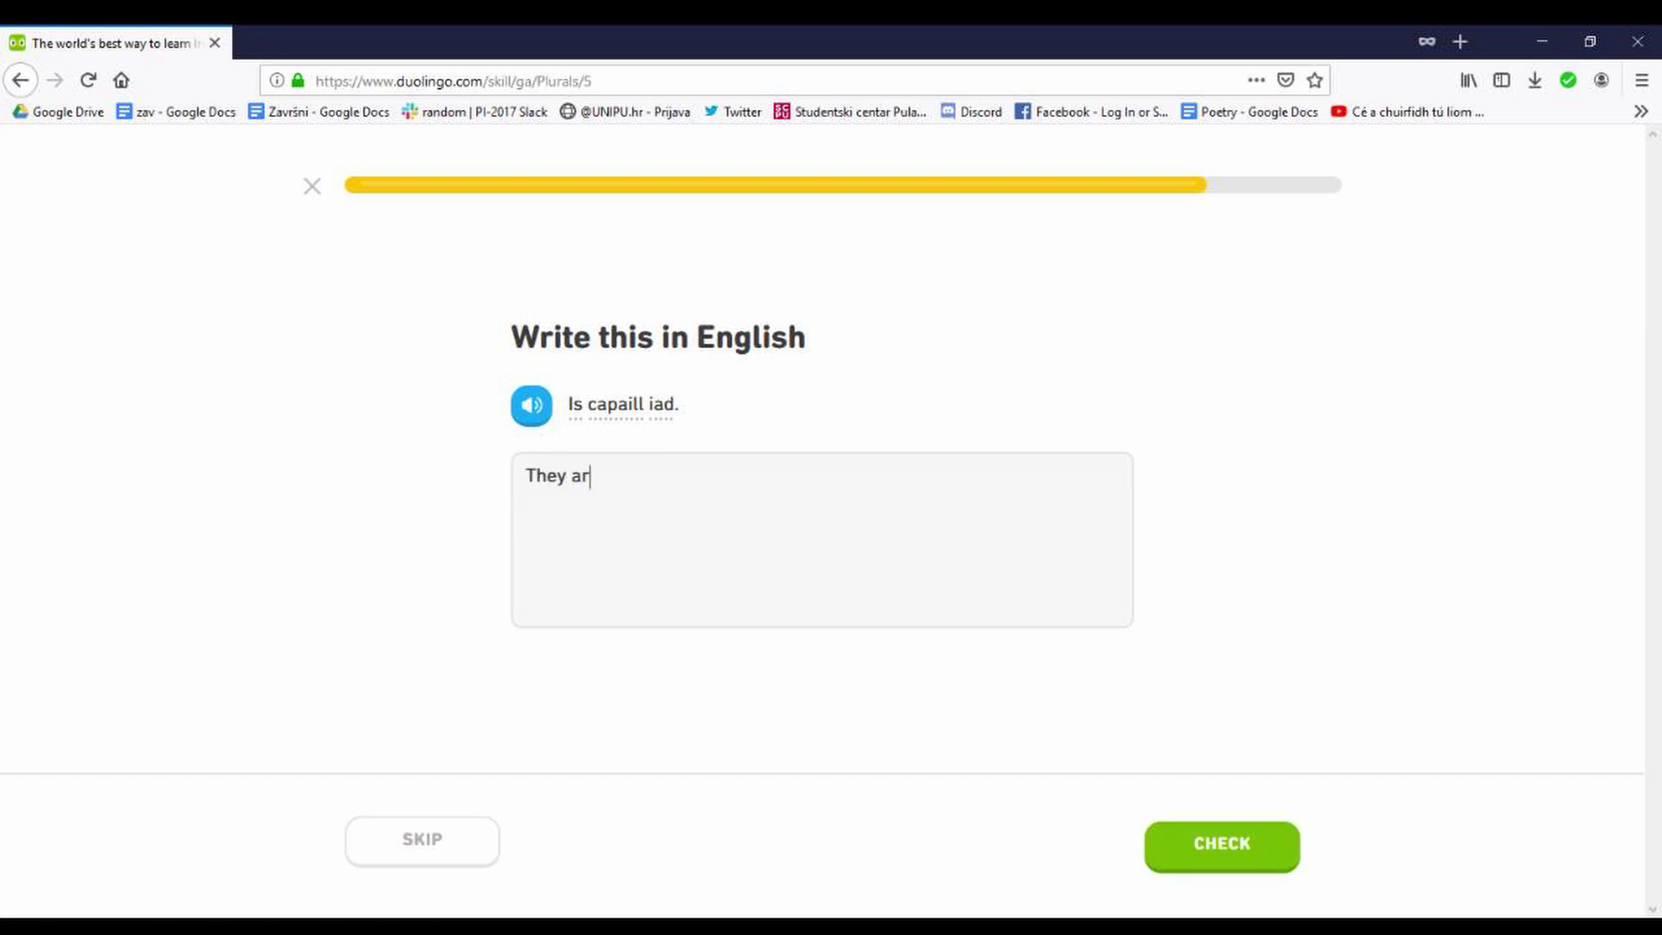
pyautogui.write('e')
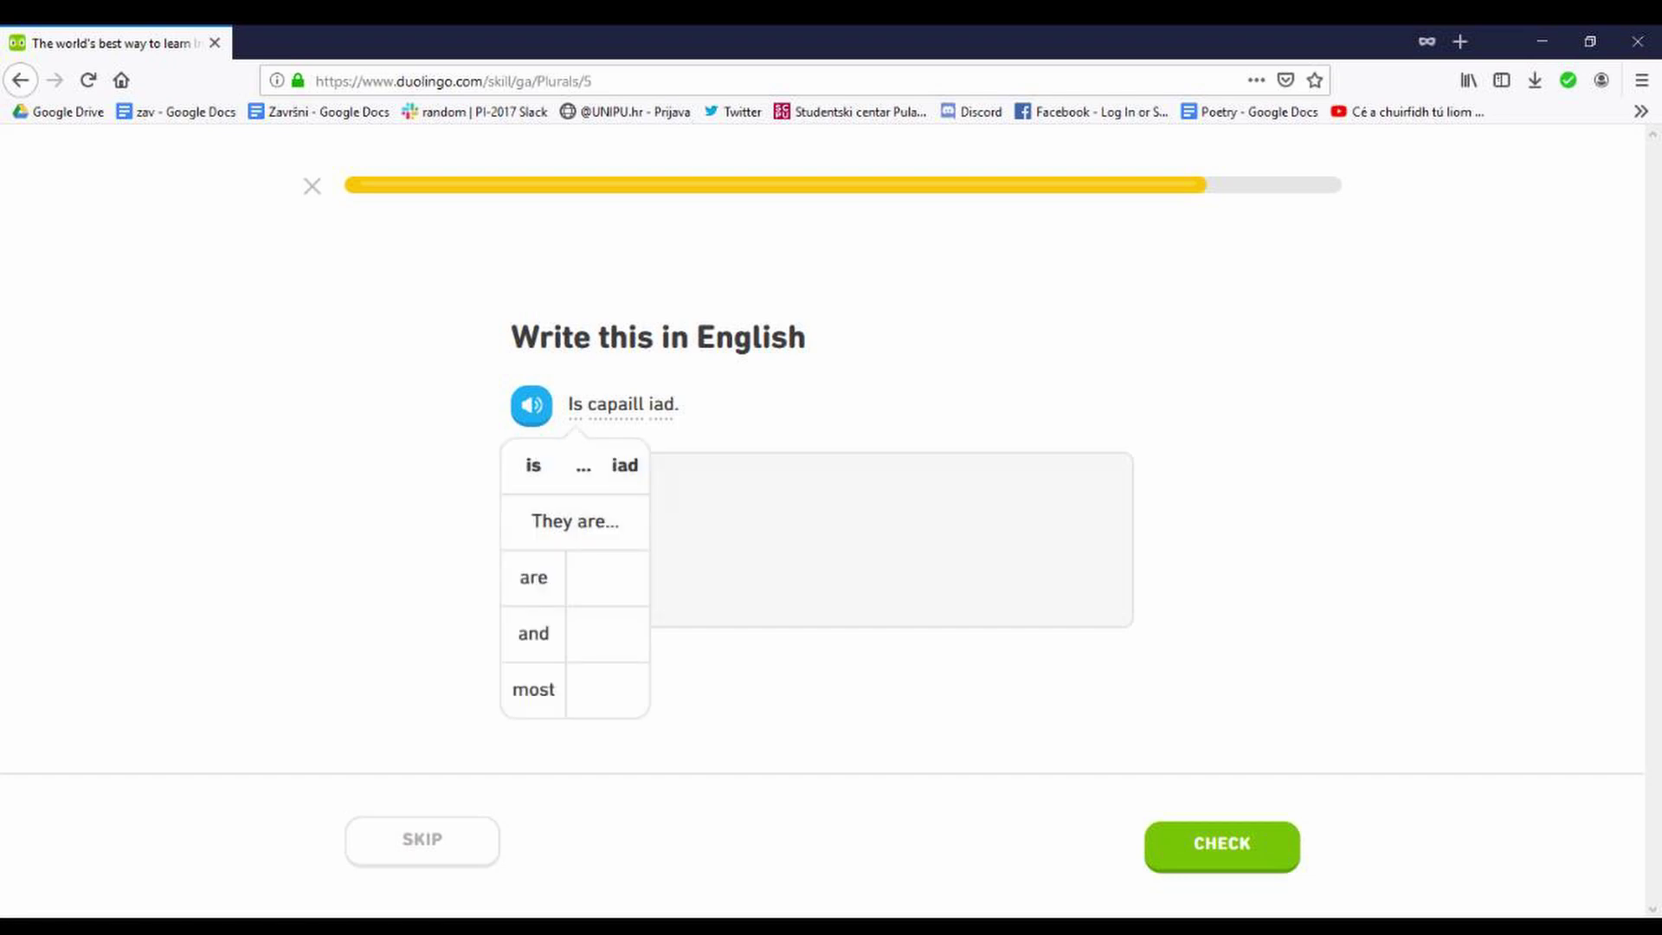
pyautogui.write(' horses')
pyautogui.press('Return')
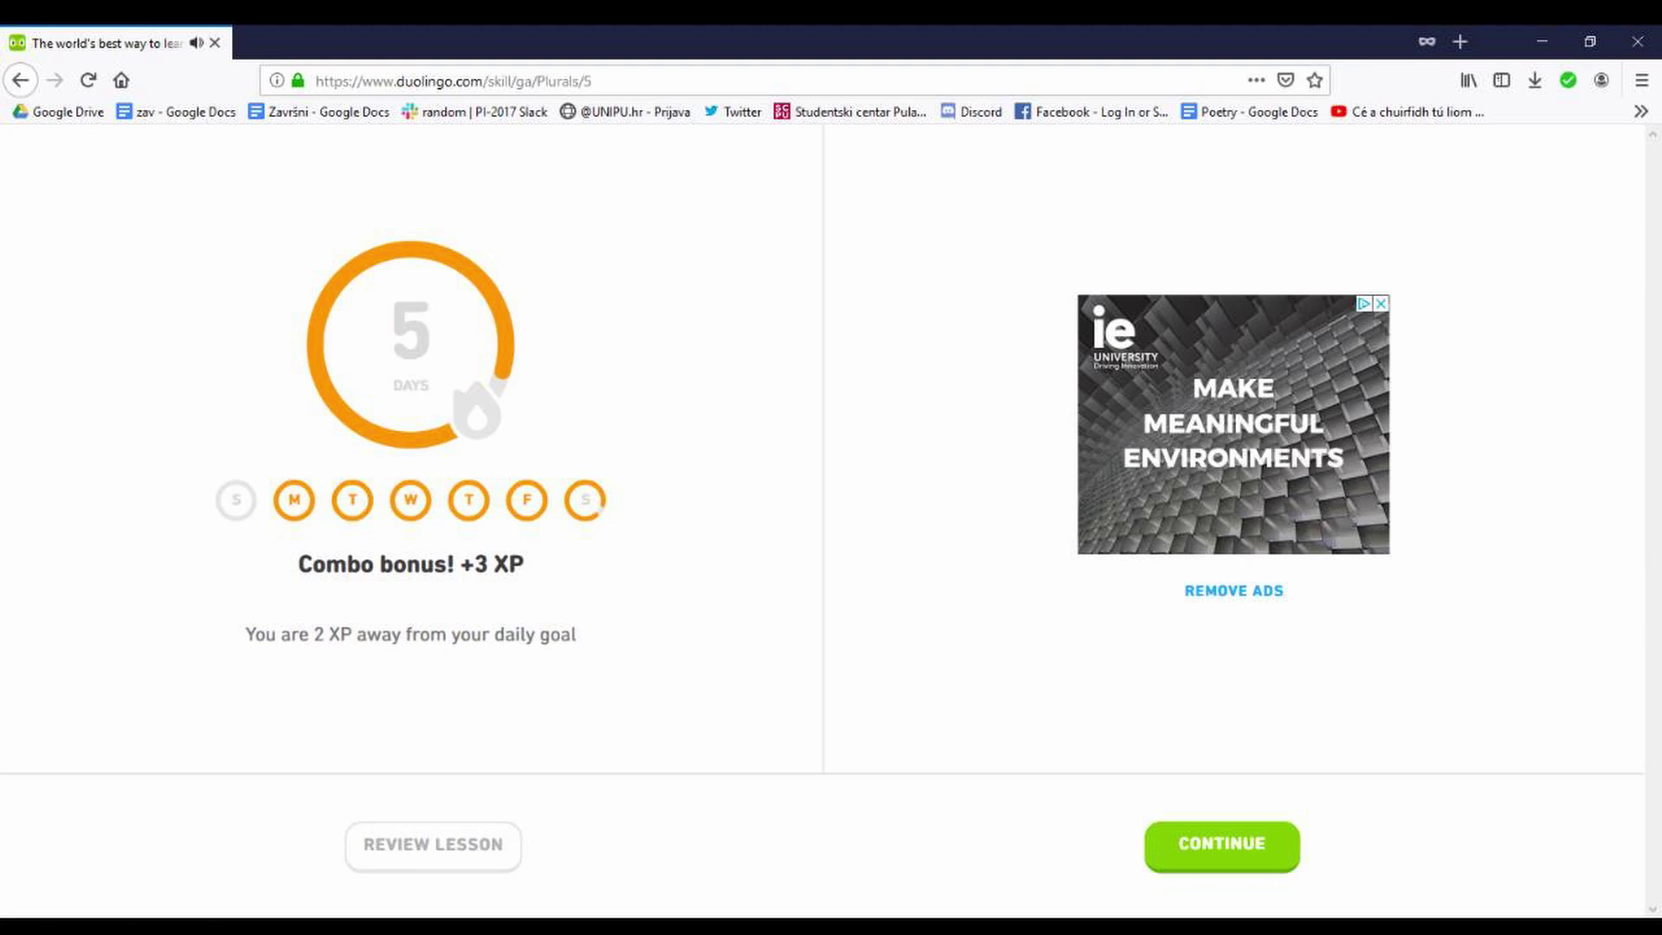
# Step: Pick Russian from the flag menu and show the Alphabet 1 letter-pronunciation tips
pyautogui.press('Return')
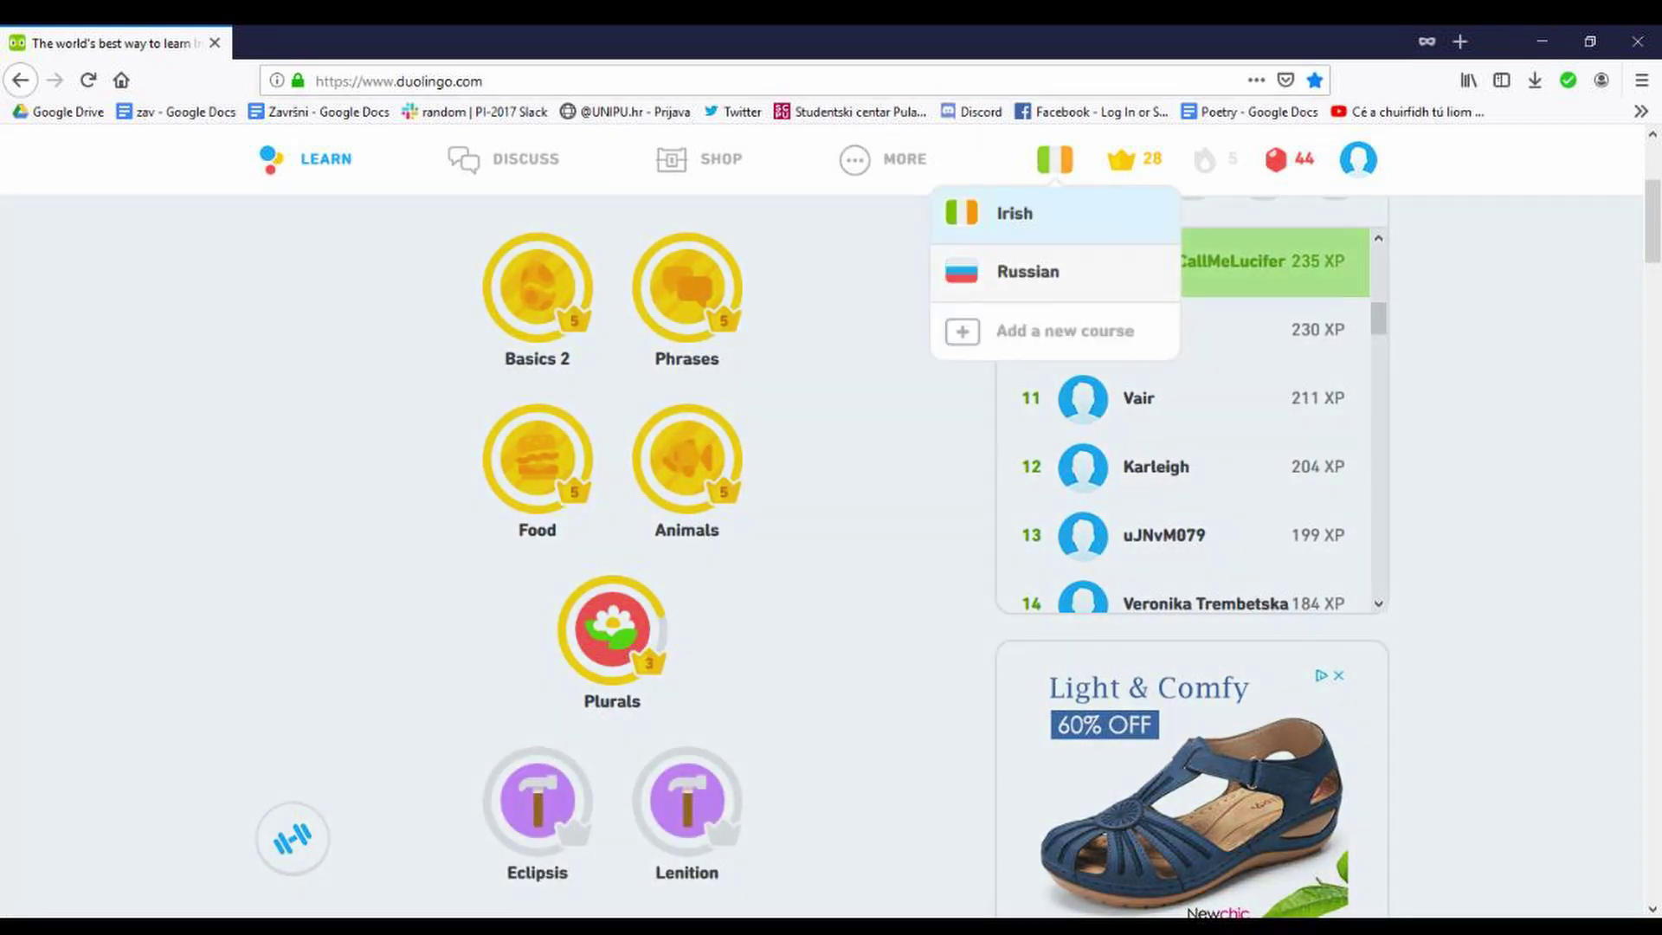
pyautogui.click(1028, 272)
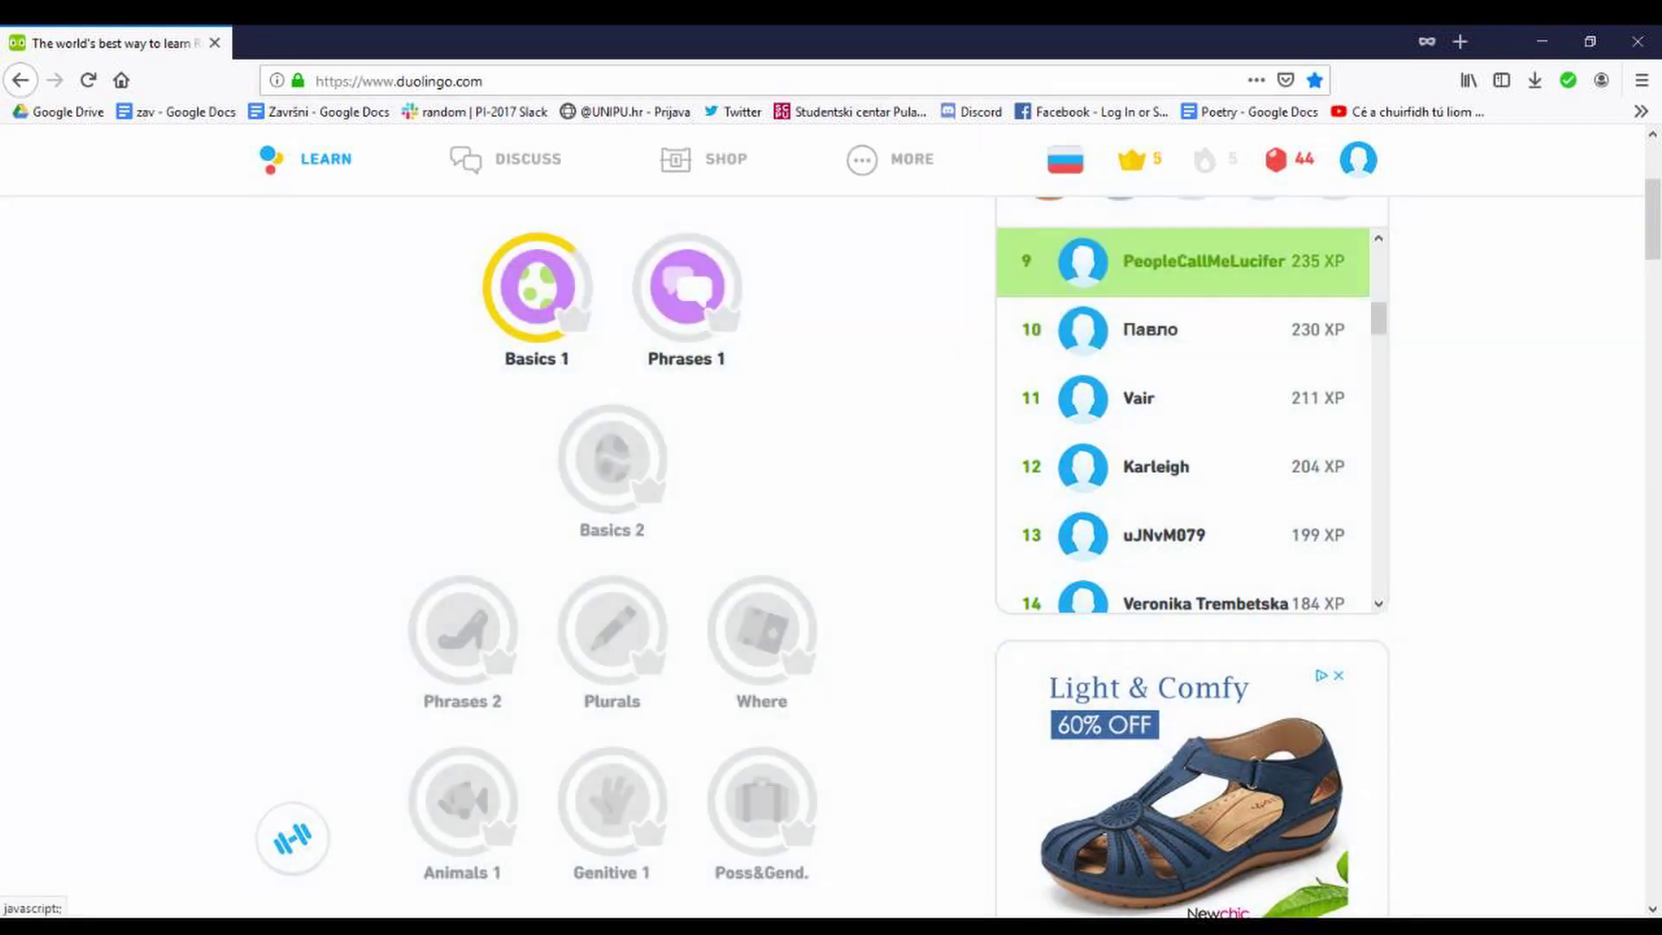
pyautogui.scroll(5, 818, 559)
pyautogui.click(536, 609)
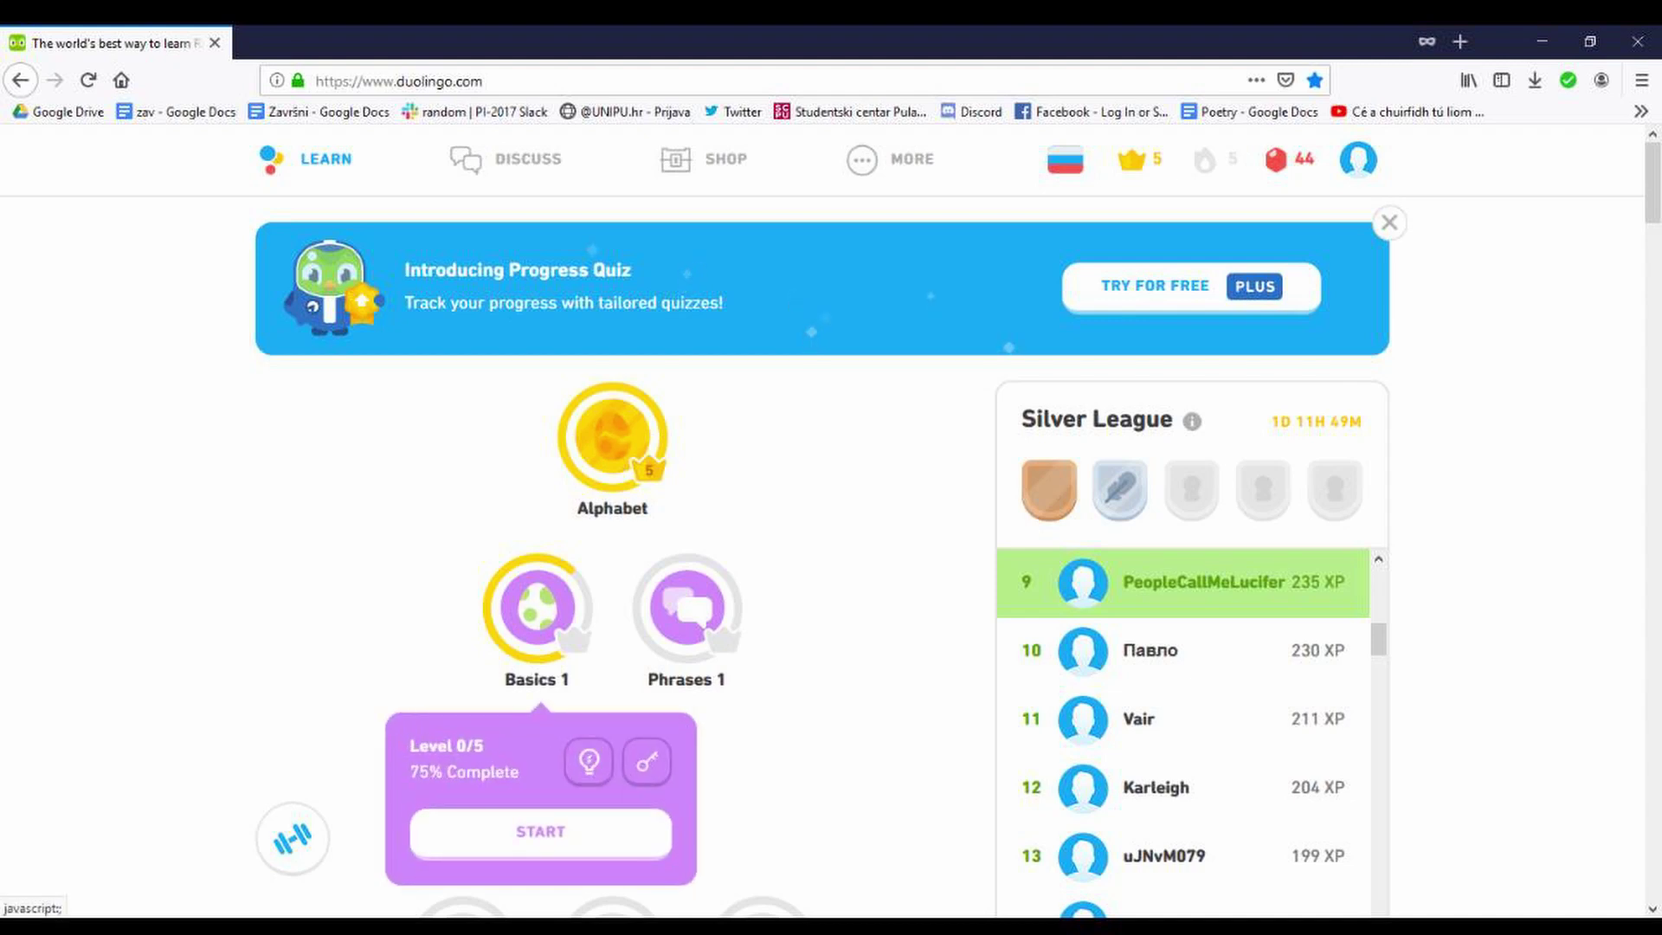
pyautogui.click(611, 438)
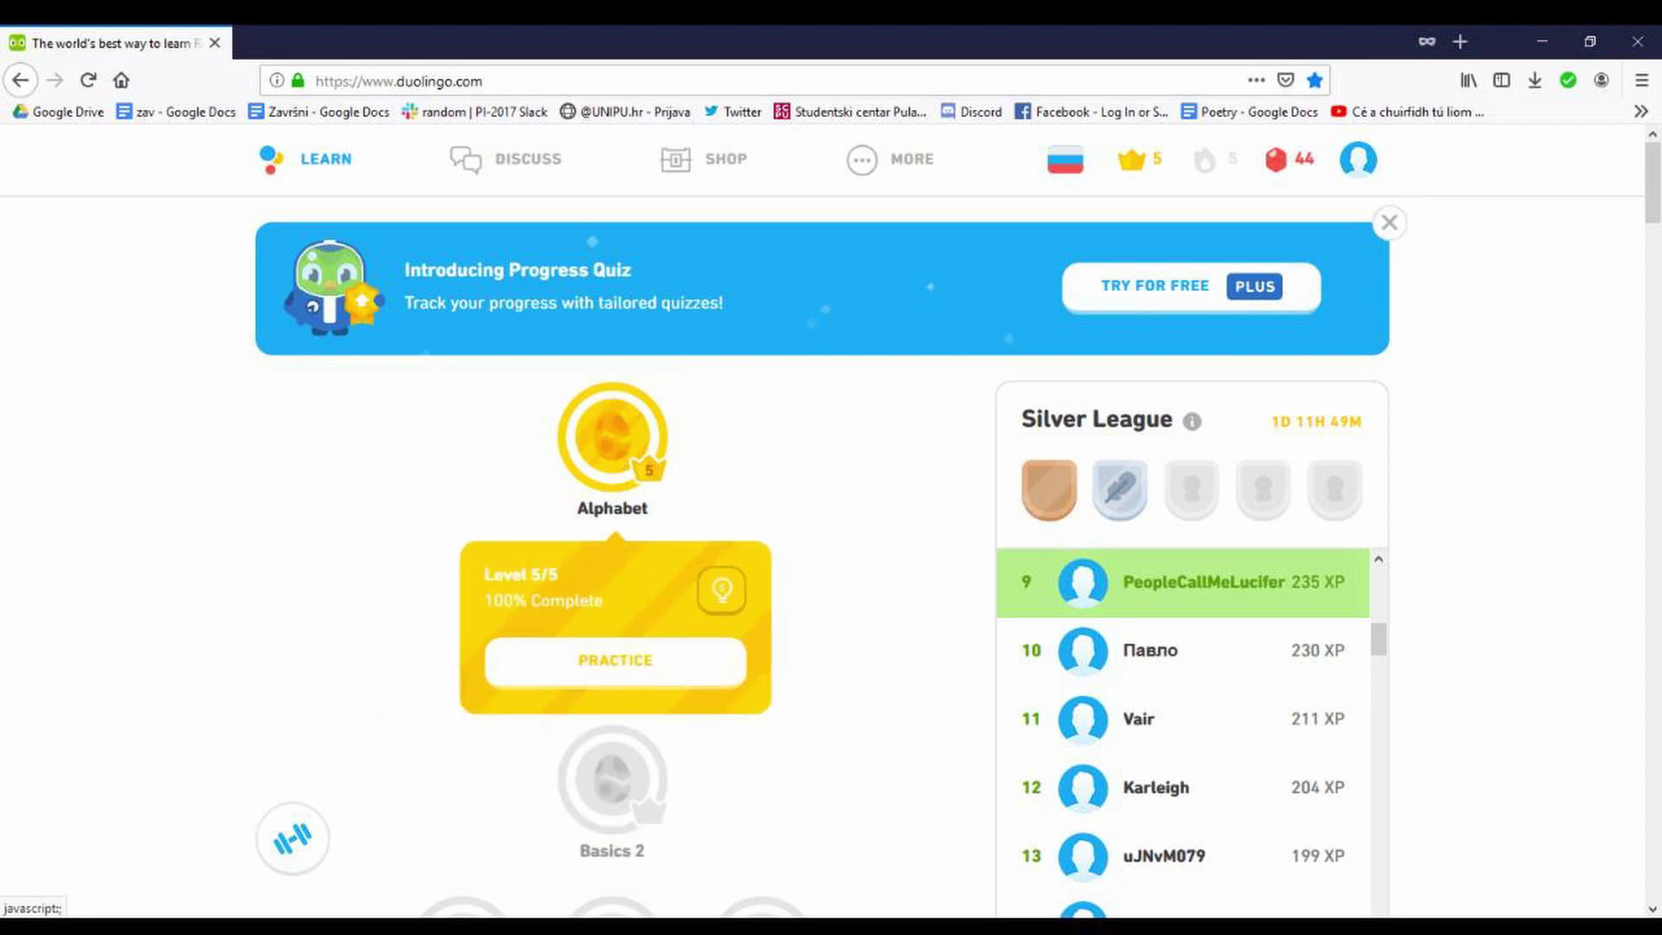
pyautogui.click(716, 586)
pyautogui.scroll(-10, 832, 558)
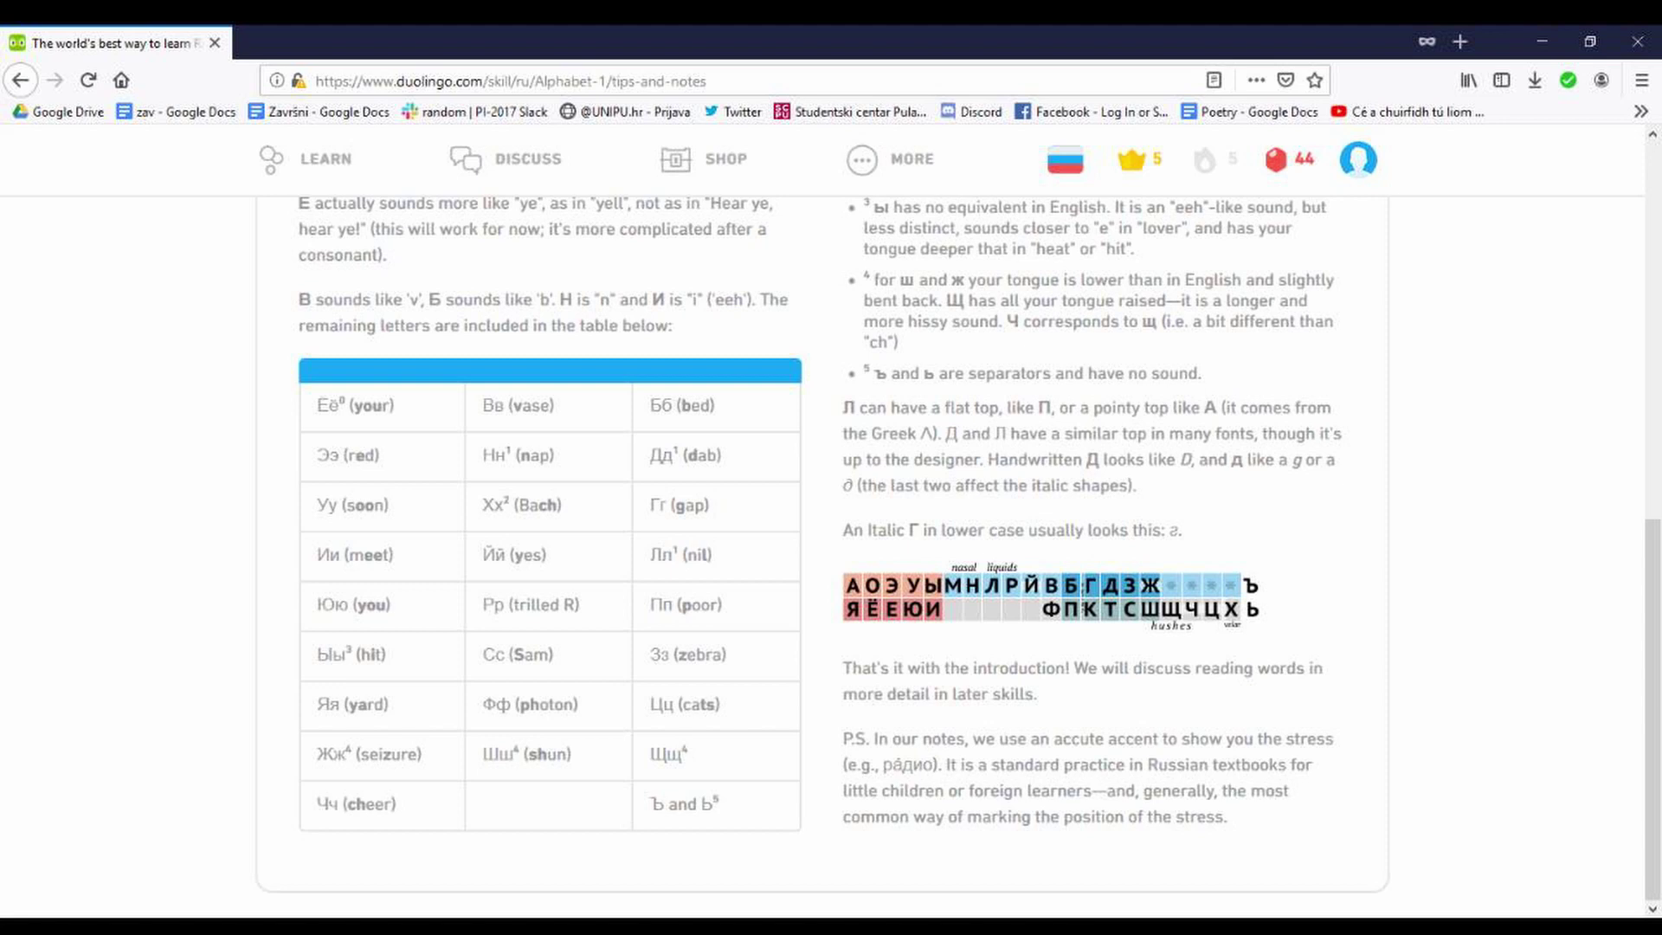
# Step: Highlight the Щщ, Цц, Чч and Юю letter entries, then open the course list
pyautogui.tripleClick(681, 804)
pyautogui.moveTo(688, 755); pyautogui.dragTo(649, 755)
pyautogui.moveTo(649, 703); pyautogui.dragTo(674, 704)
pyautogui.moveTo(341, 804); pyautogui.dragTo(319, 804)
pyautogui.moveTo(348, 604); pyautogui.dragTo(319, 604)
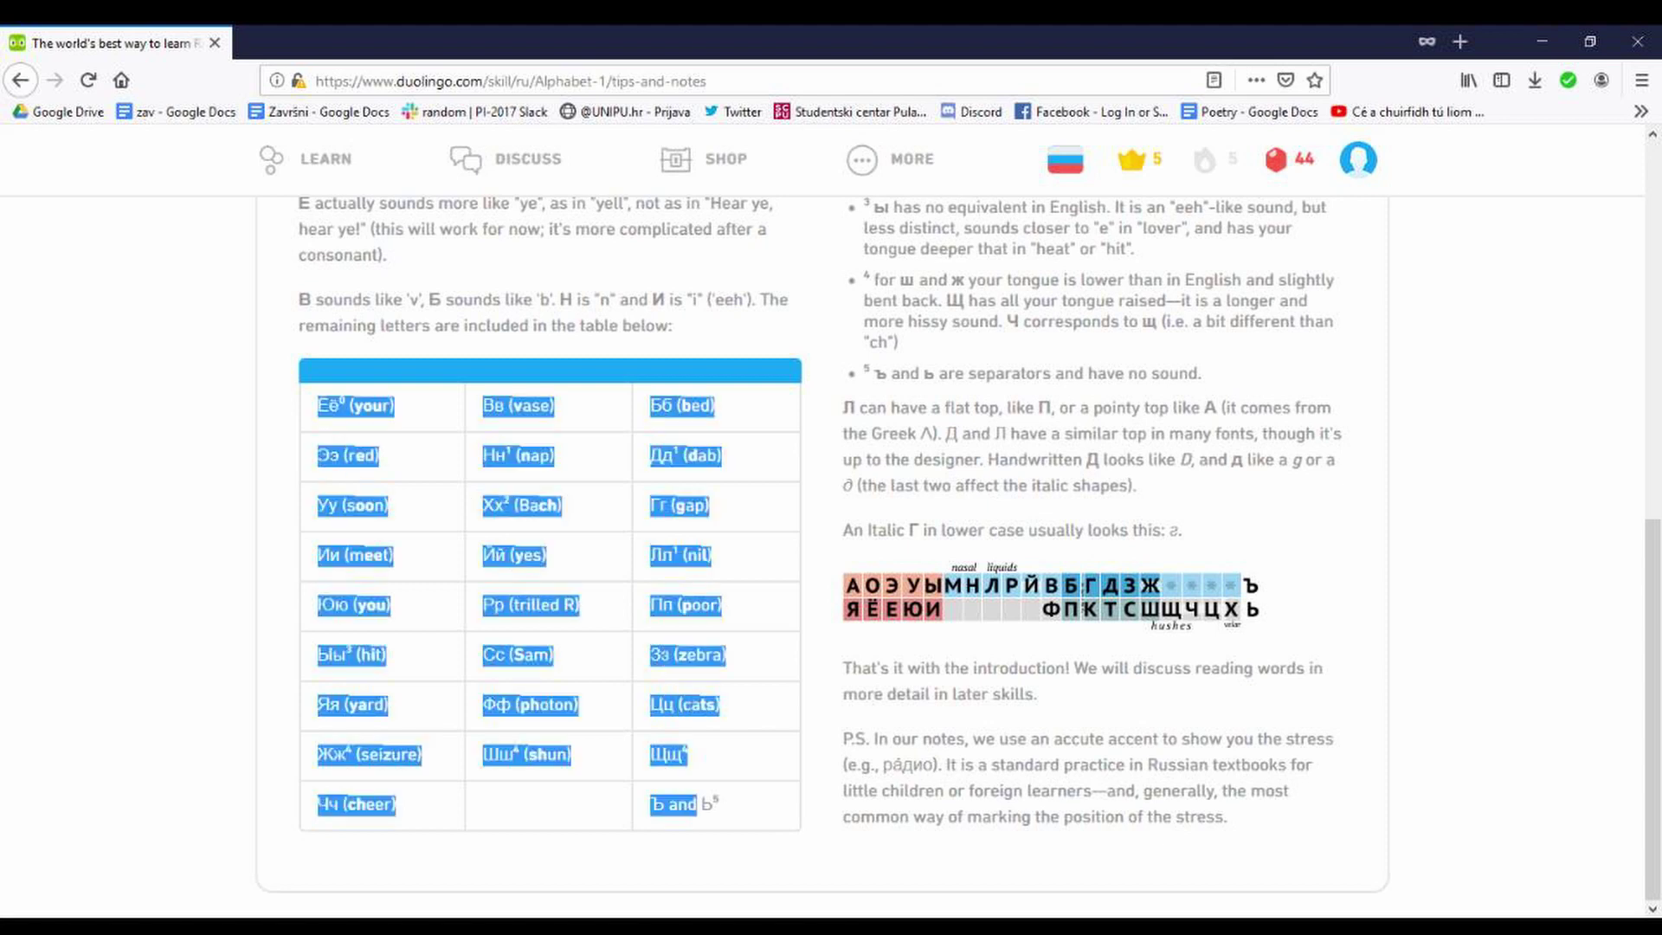
pyautogui.moveTo(317, 404); pyautogui.dragTo(325, 405)
pyautogui.moveTo(721, 804); pyautogui.dragTo(527, 754)
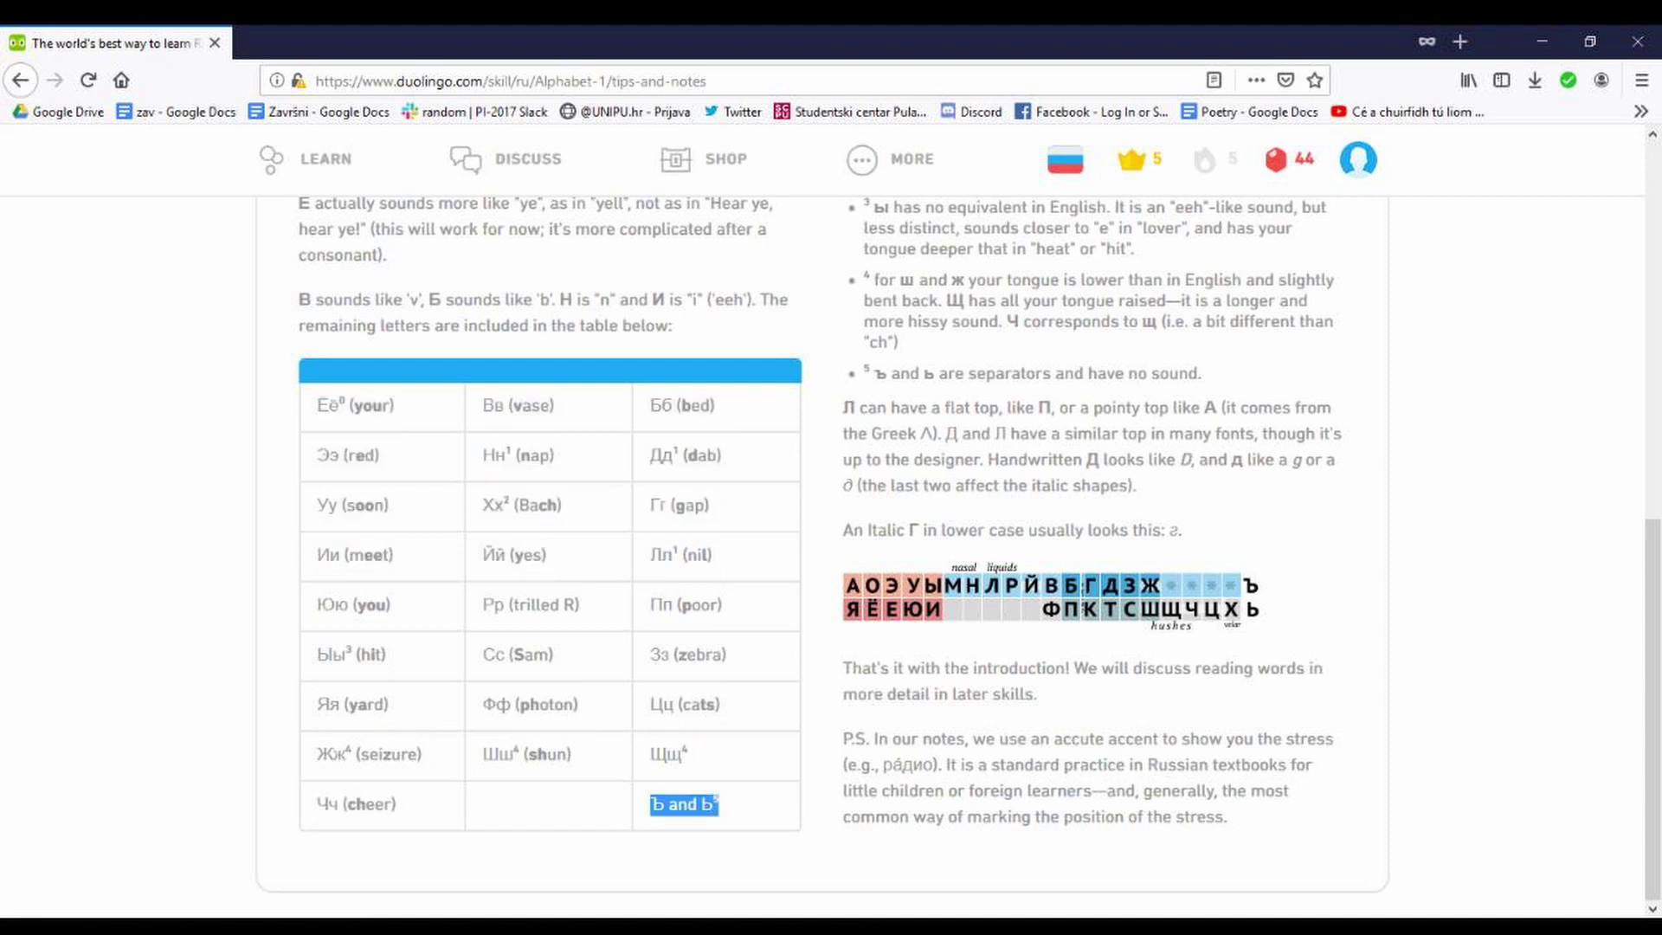
pyautogui.moveTo(721, 704); pyautogui.dragTo(649, 704)
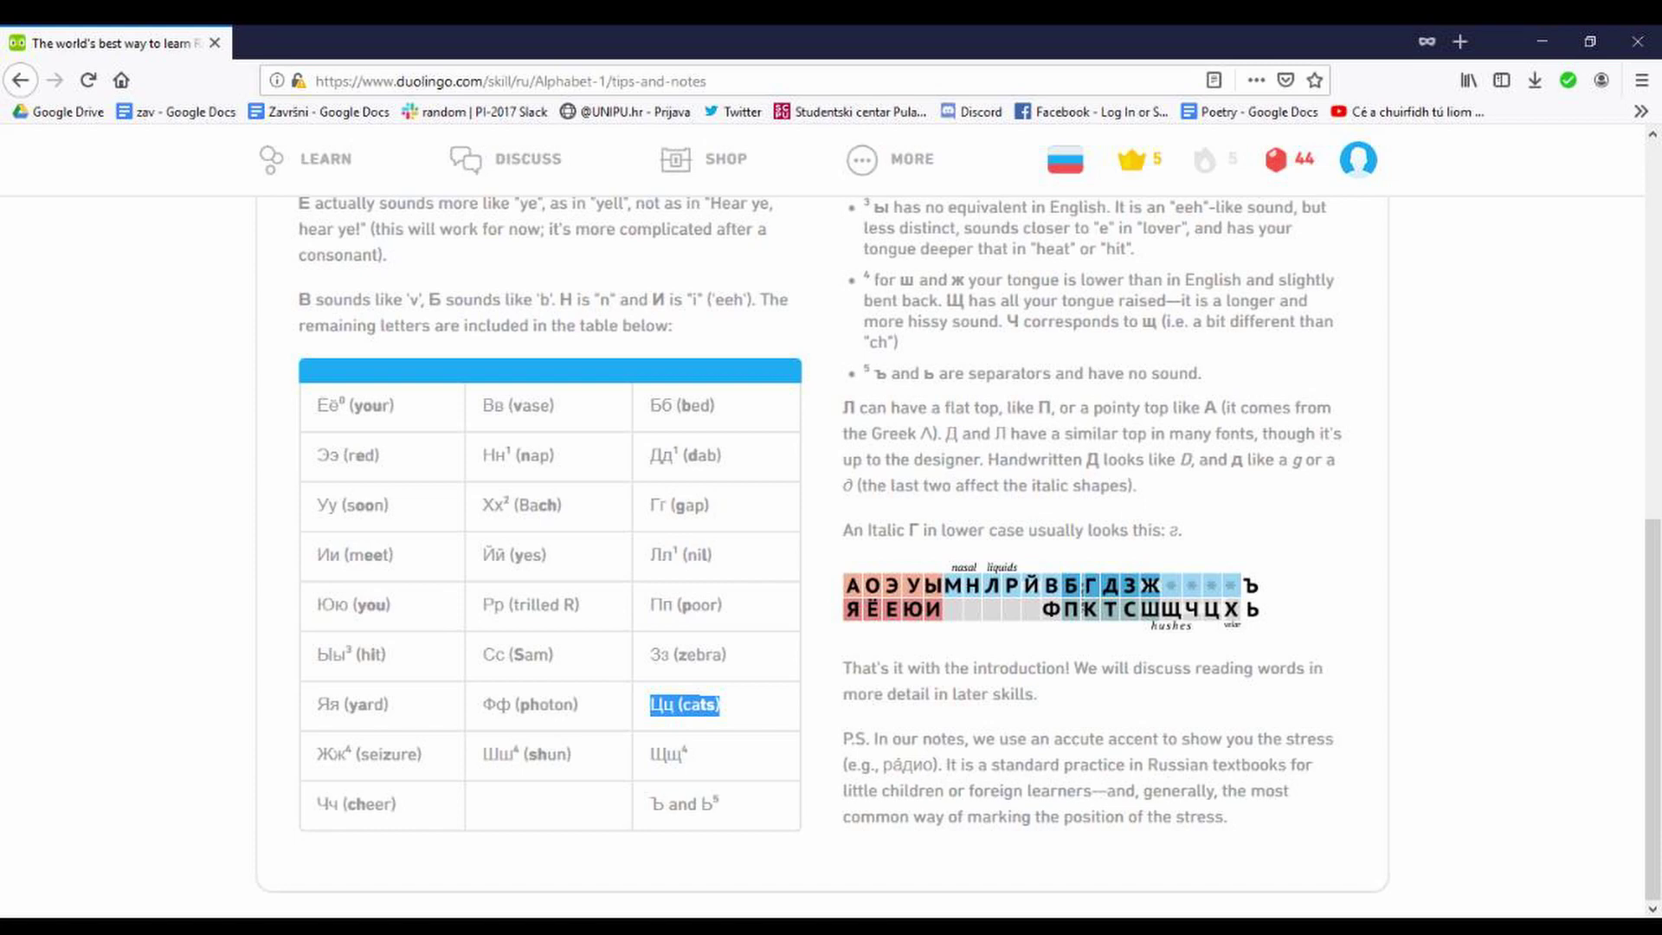
pyautogui.scroll(10, 832, 519)
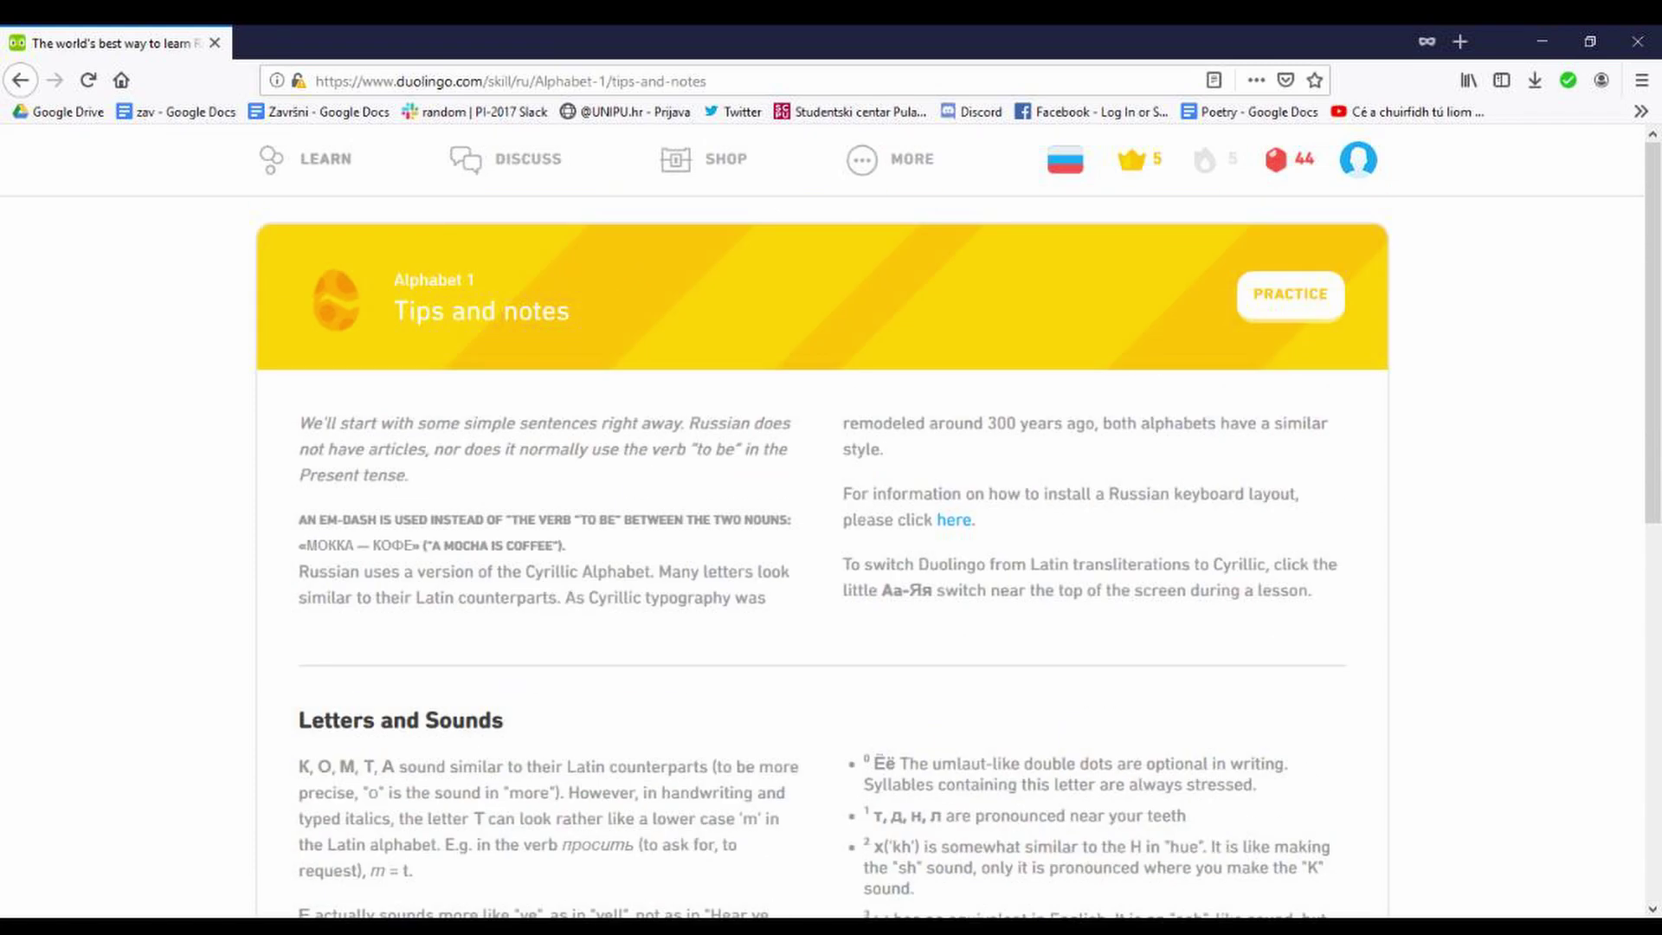
pyautogui.scroll(-5, 831, 519)
pyautogui.scroll(5, 832, 520)
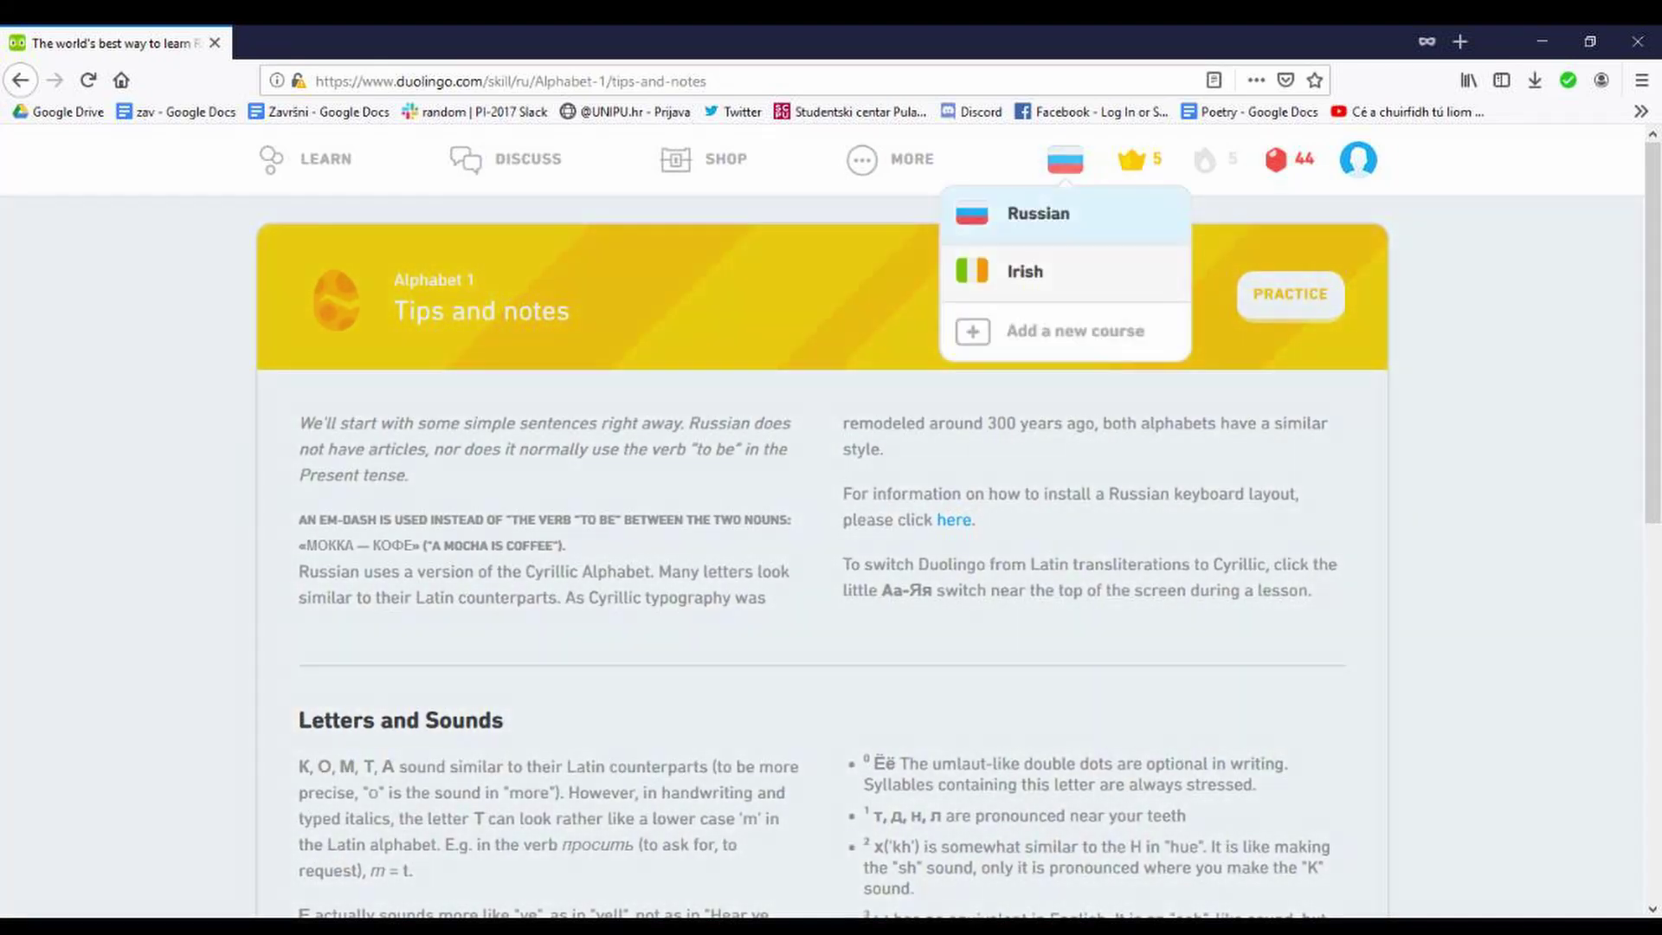
pyautogui.click(1039, 213)
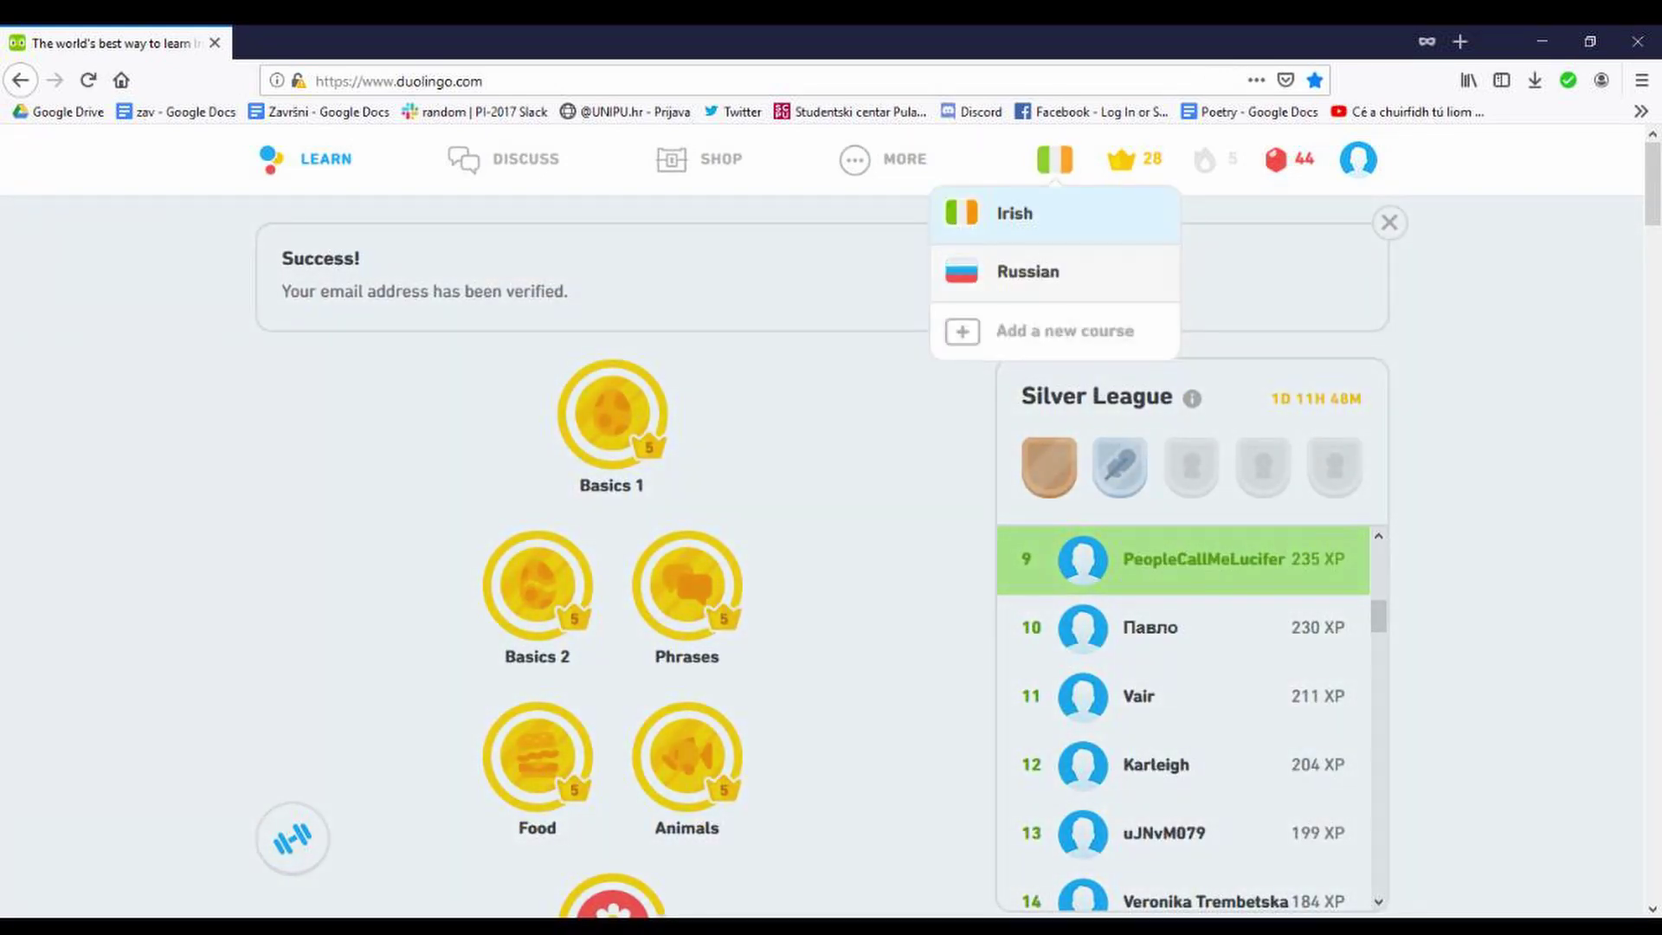
# Step: Switch to Russian and start the Basics 1 lesson
pyautogui.click(1018, 271)
pyautogui.click(612, 417)
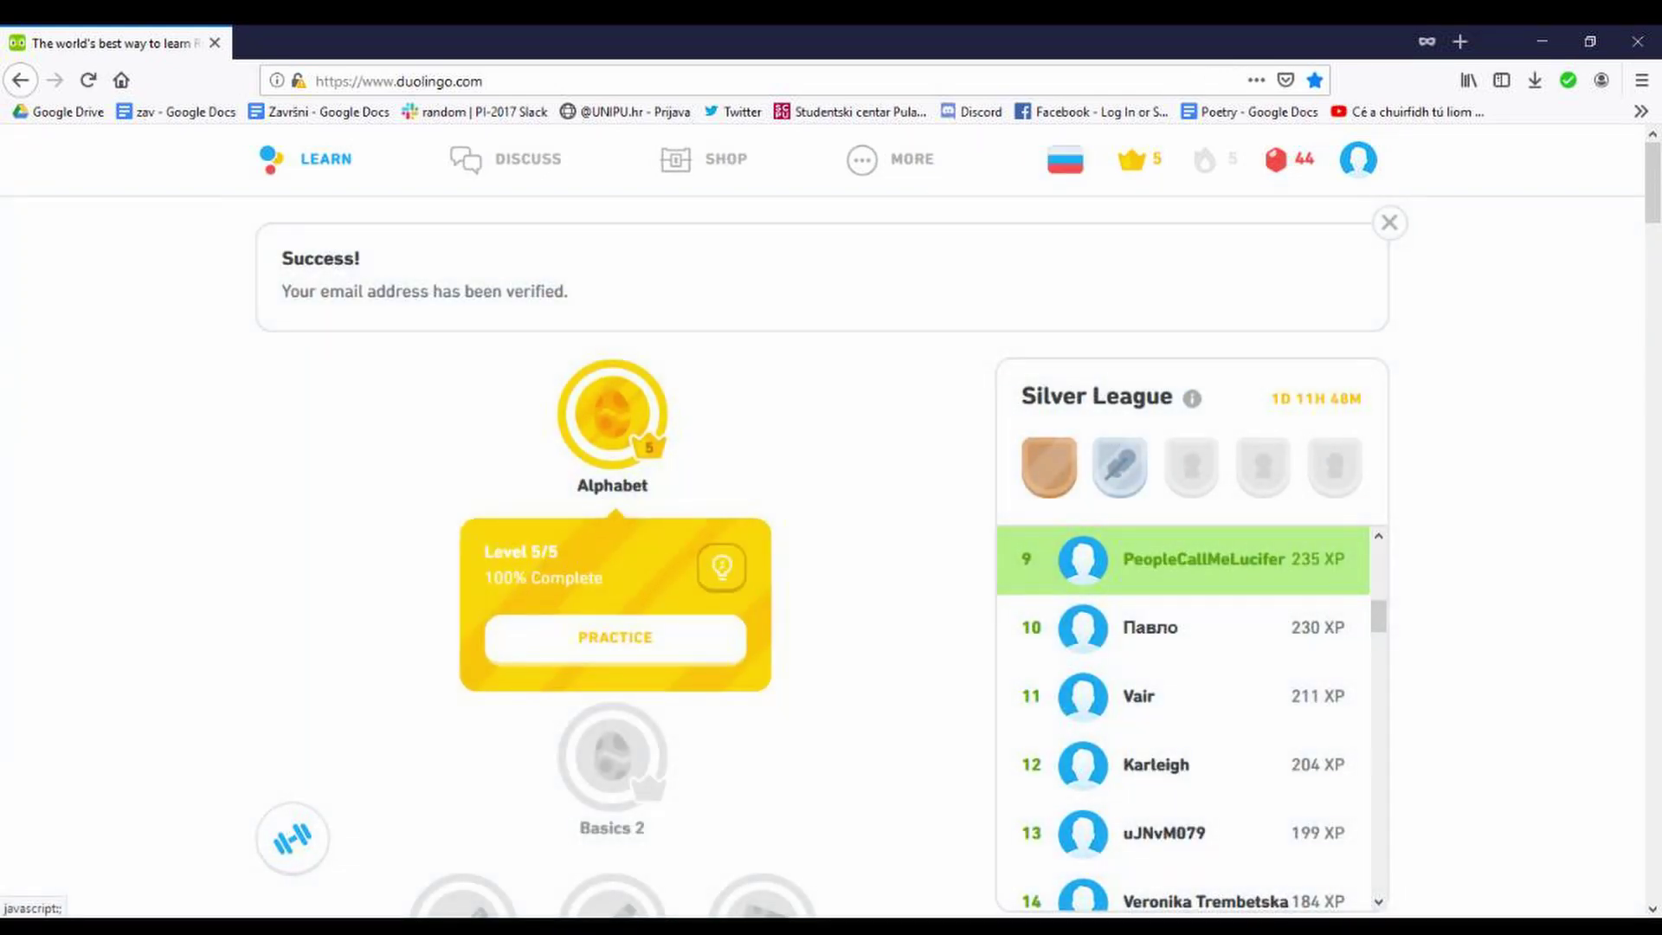
pyautogui.click(536, 584)
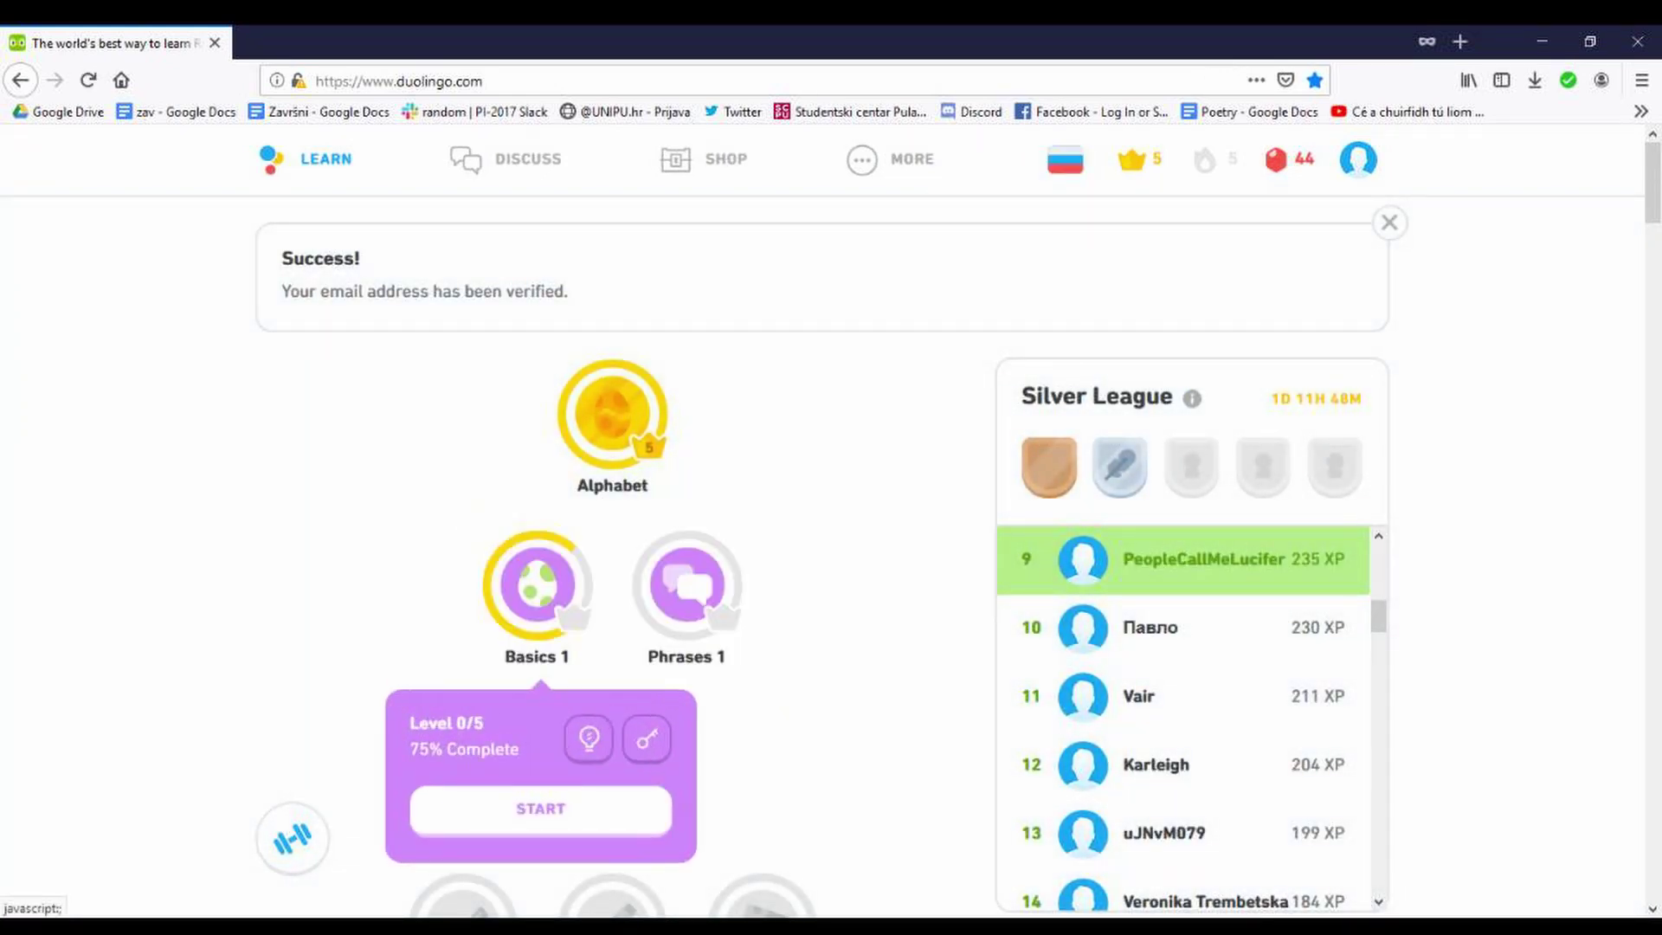
pyautogui.click(540, 809)
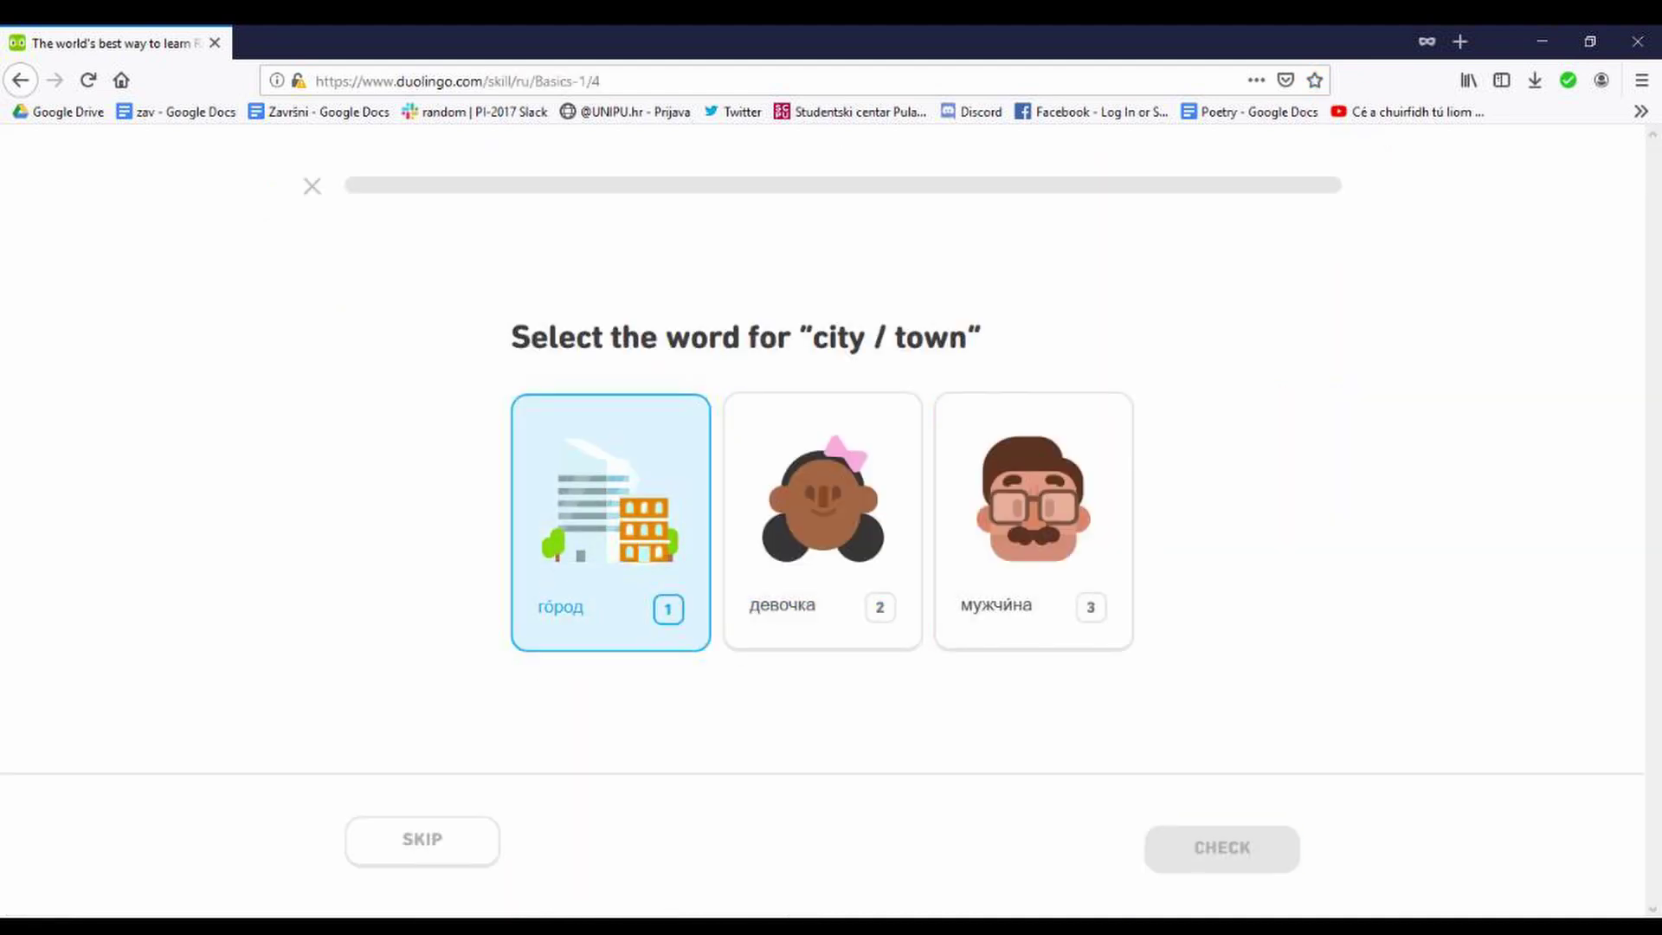
# Step: Choose город for city and answer the 'Russia is there' exercise
pyautogui.press('1')
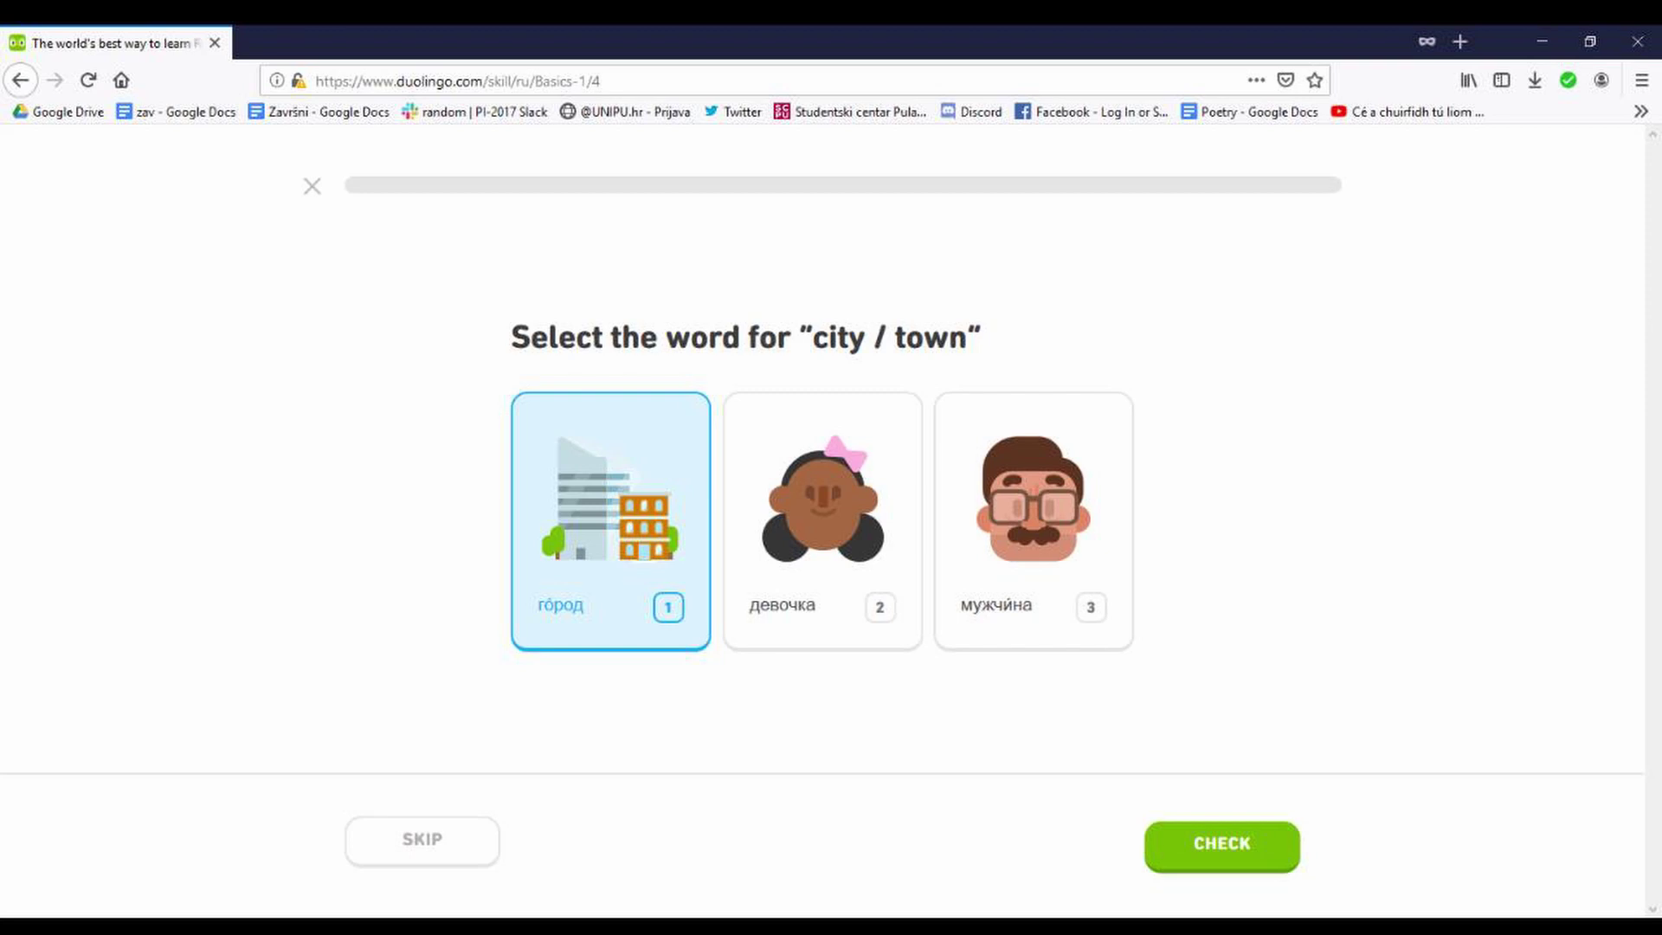
pyautogui.press('Return')
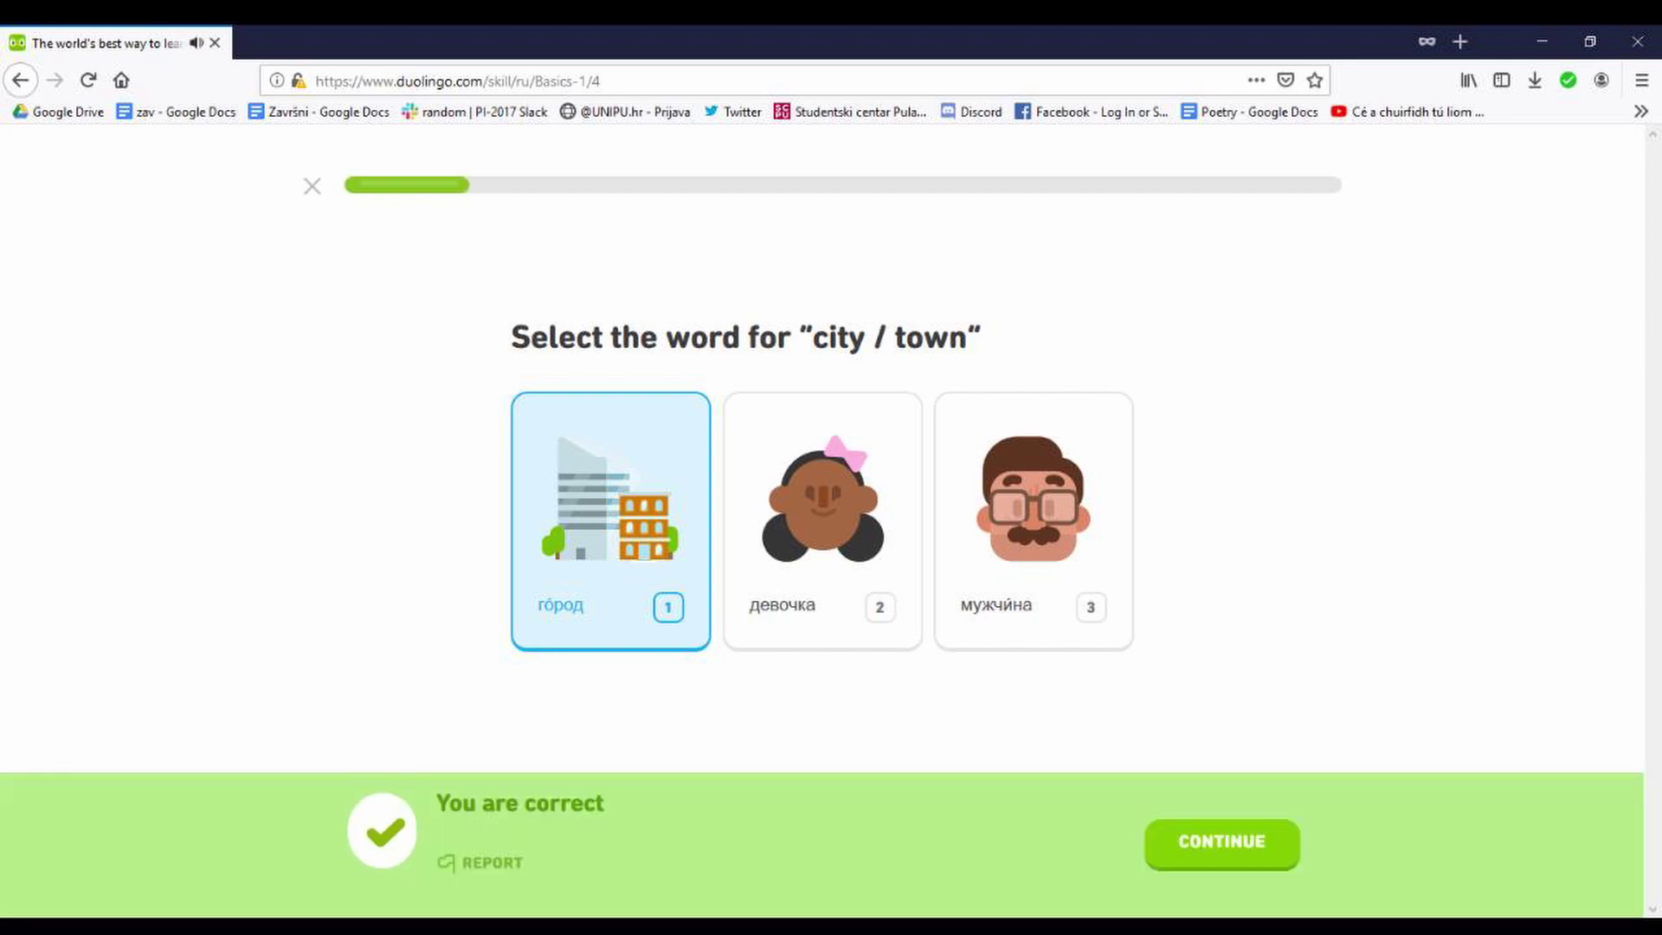
pyautogui.press('Return')
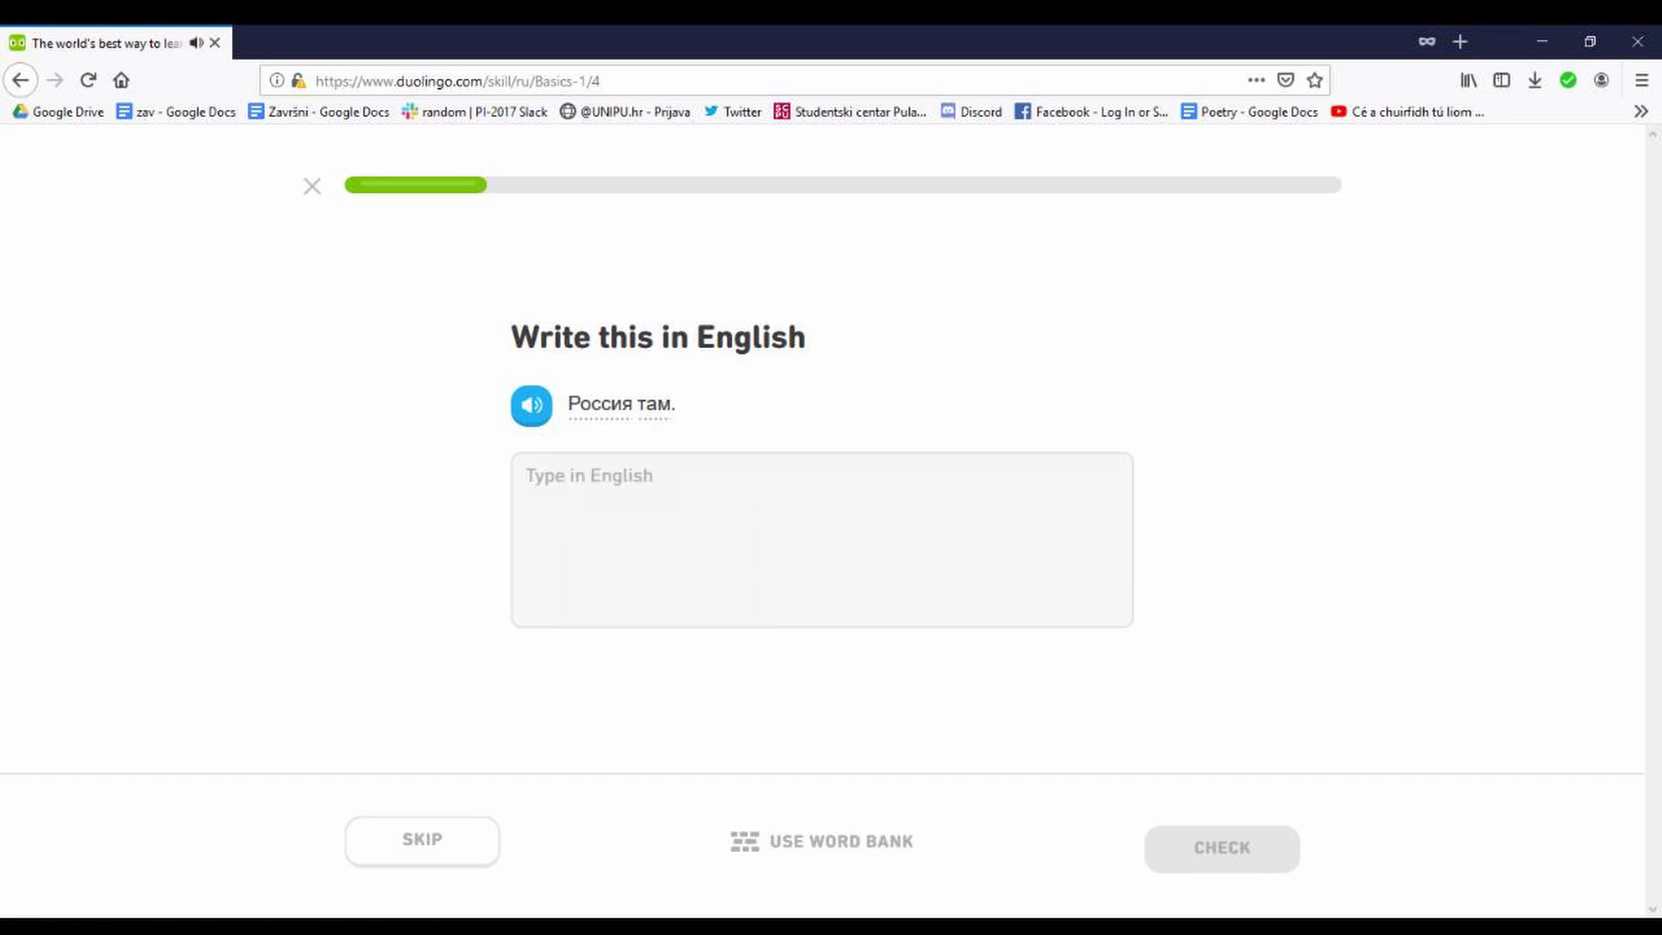
pyautogui.write('Russia is there')
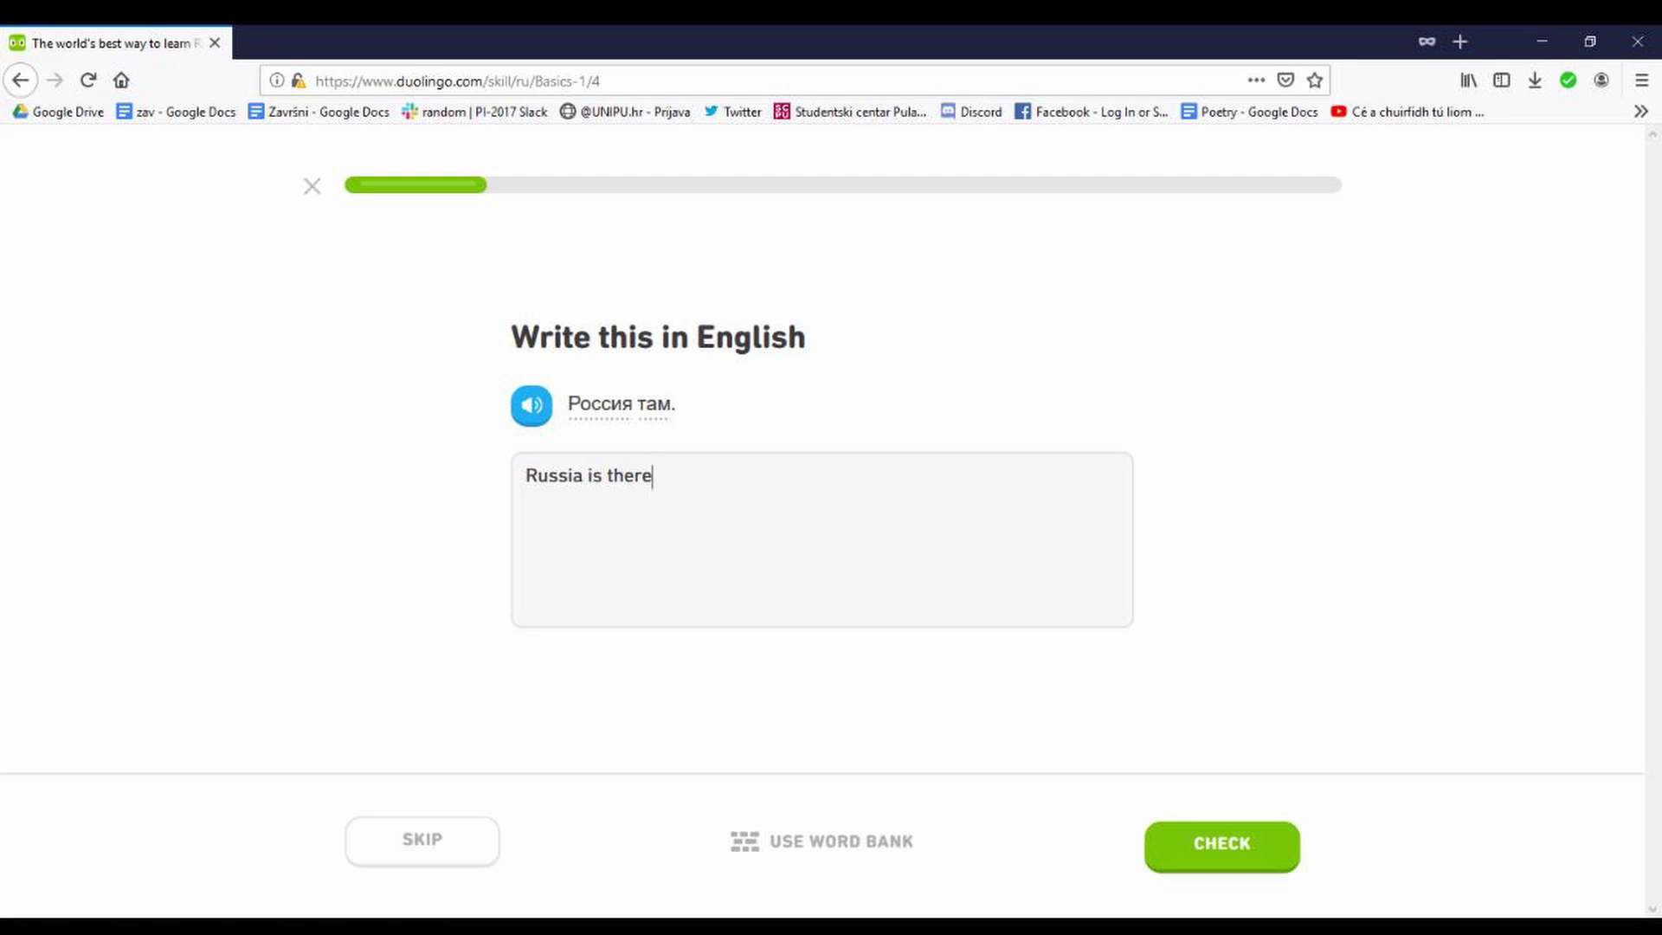
pyautogui.press('Return')
pyautogui.press('Return')
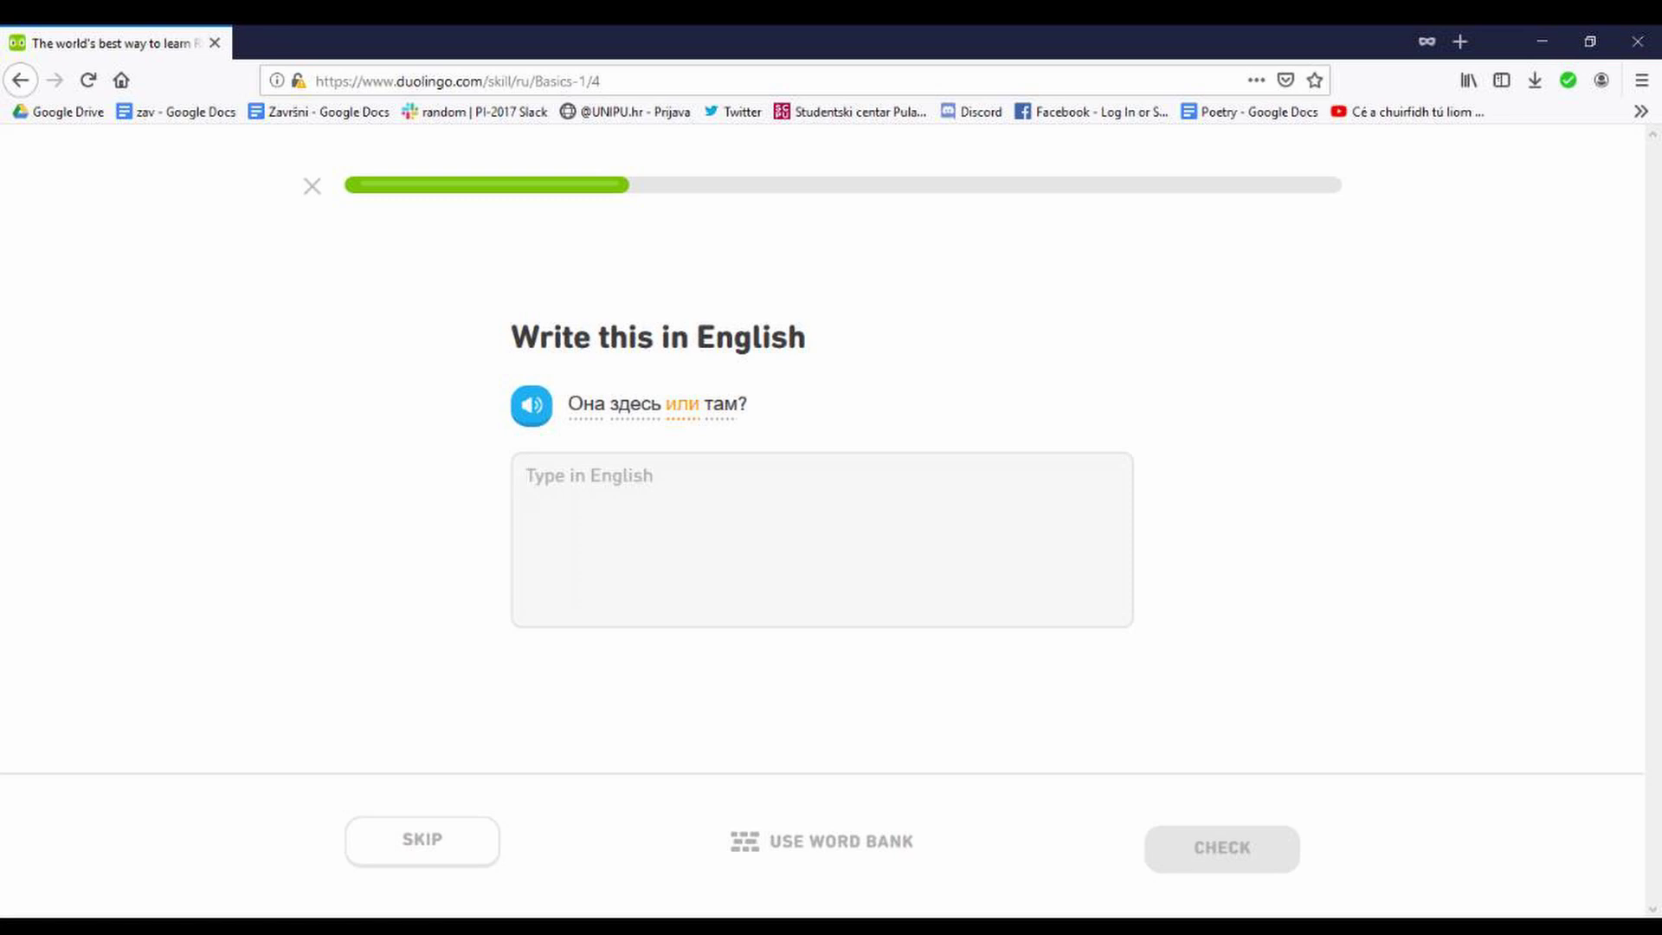
pyautogui.write('Is')
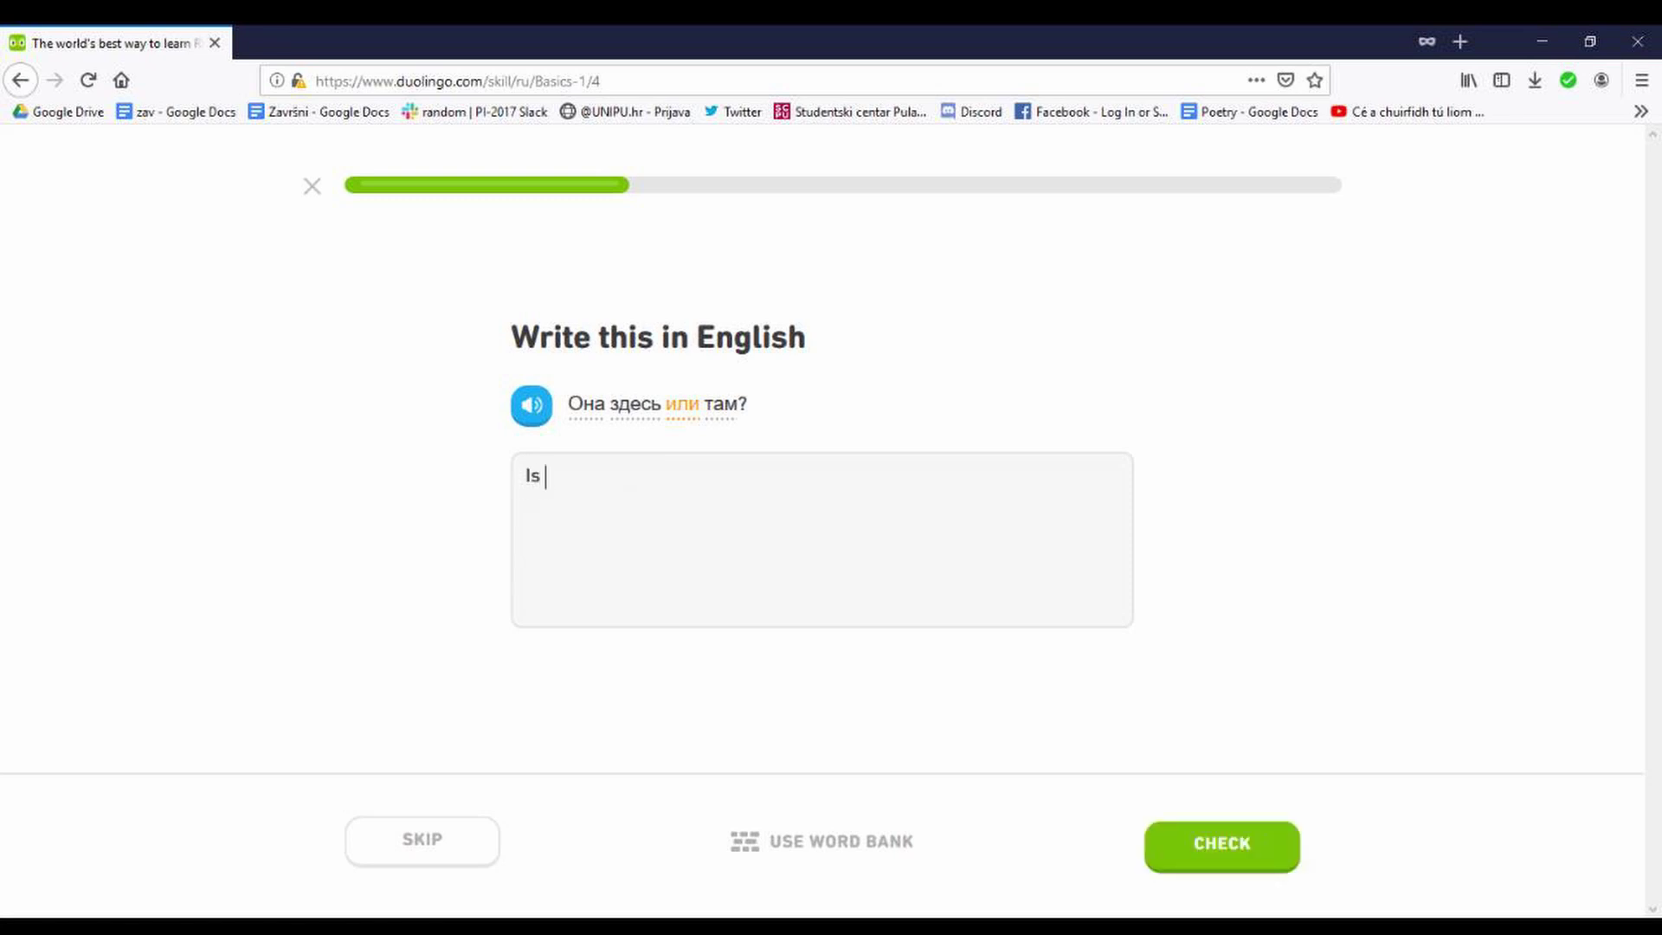
pyautogui.write(' a')
# Step: Correct the typing and submit the 'She here or there' answer
pyautogui.press('BackSpace')
pyautogui.write('A')
pyautogui.press('BackSpace')
pyautogui.write('She here or there?')
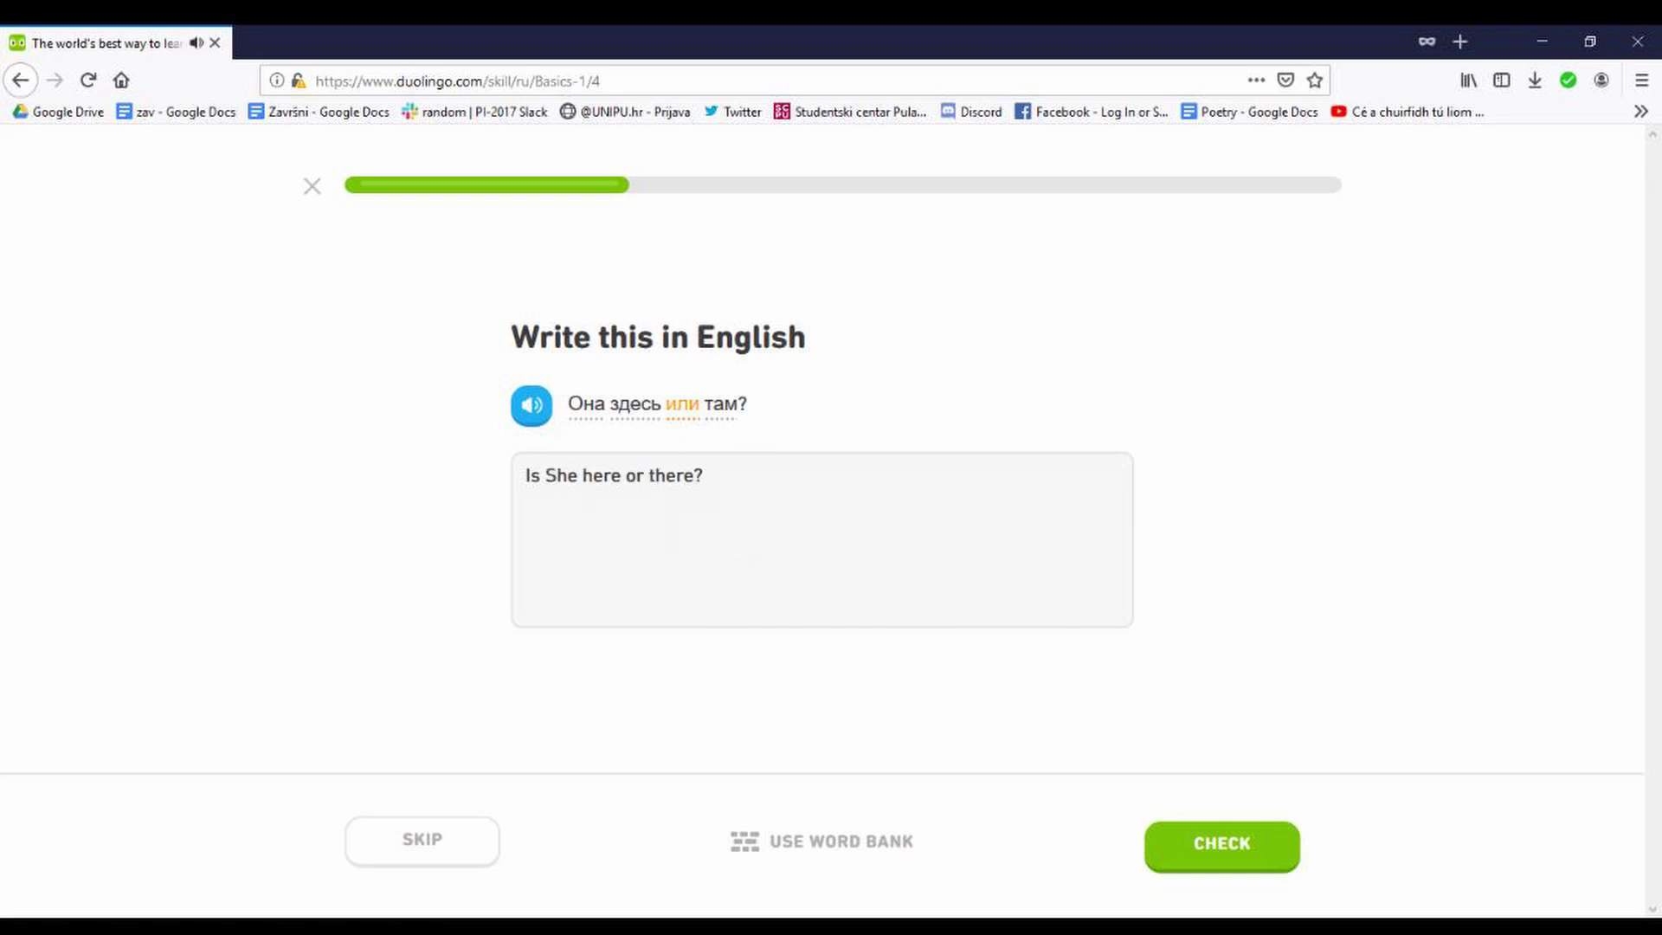
pyautogui.press('Return')
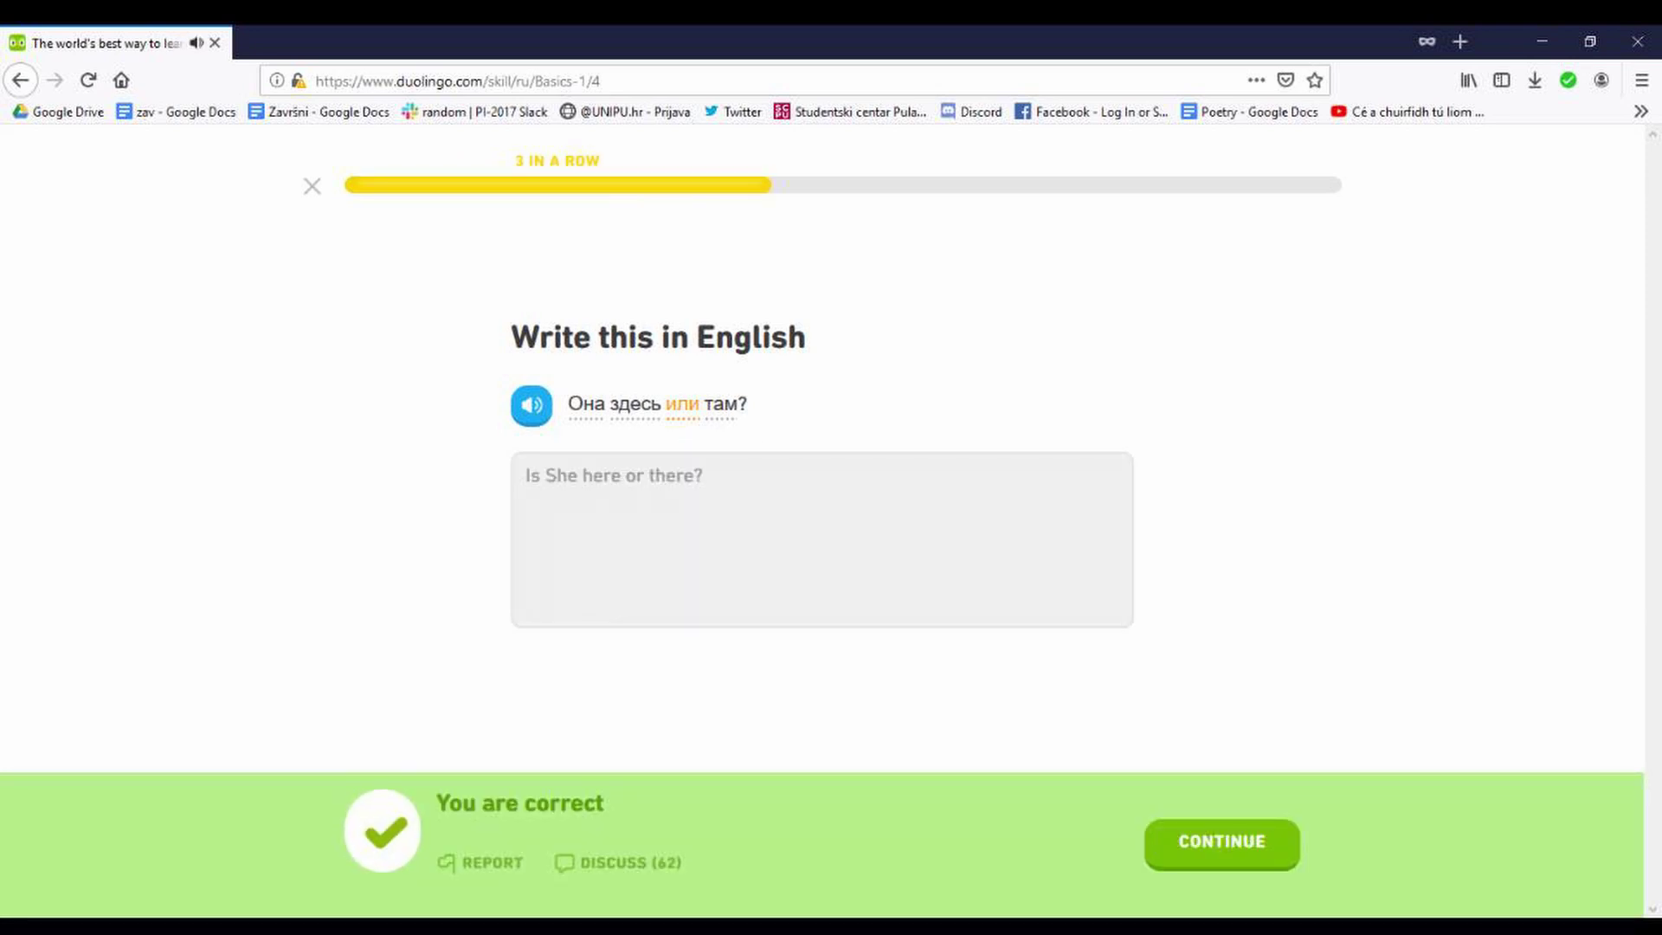
pyautogui.press('Return')
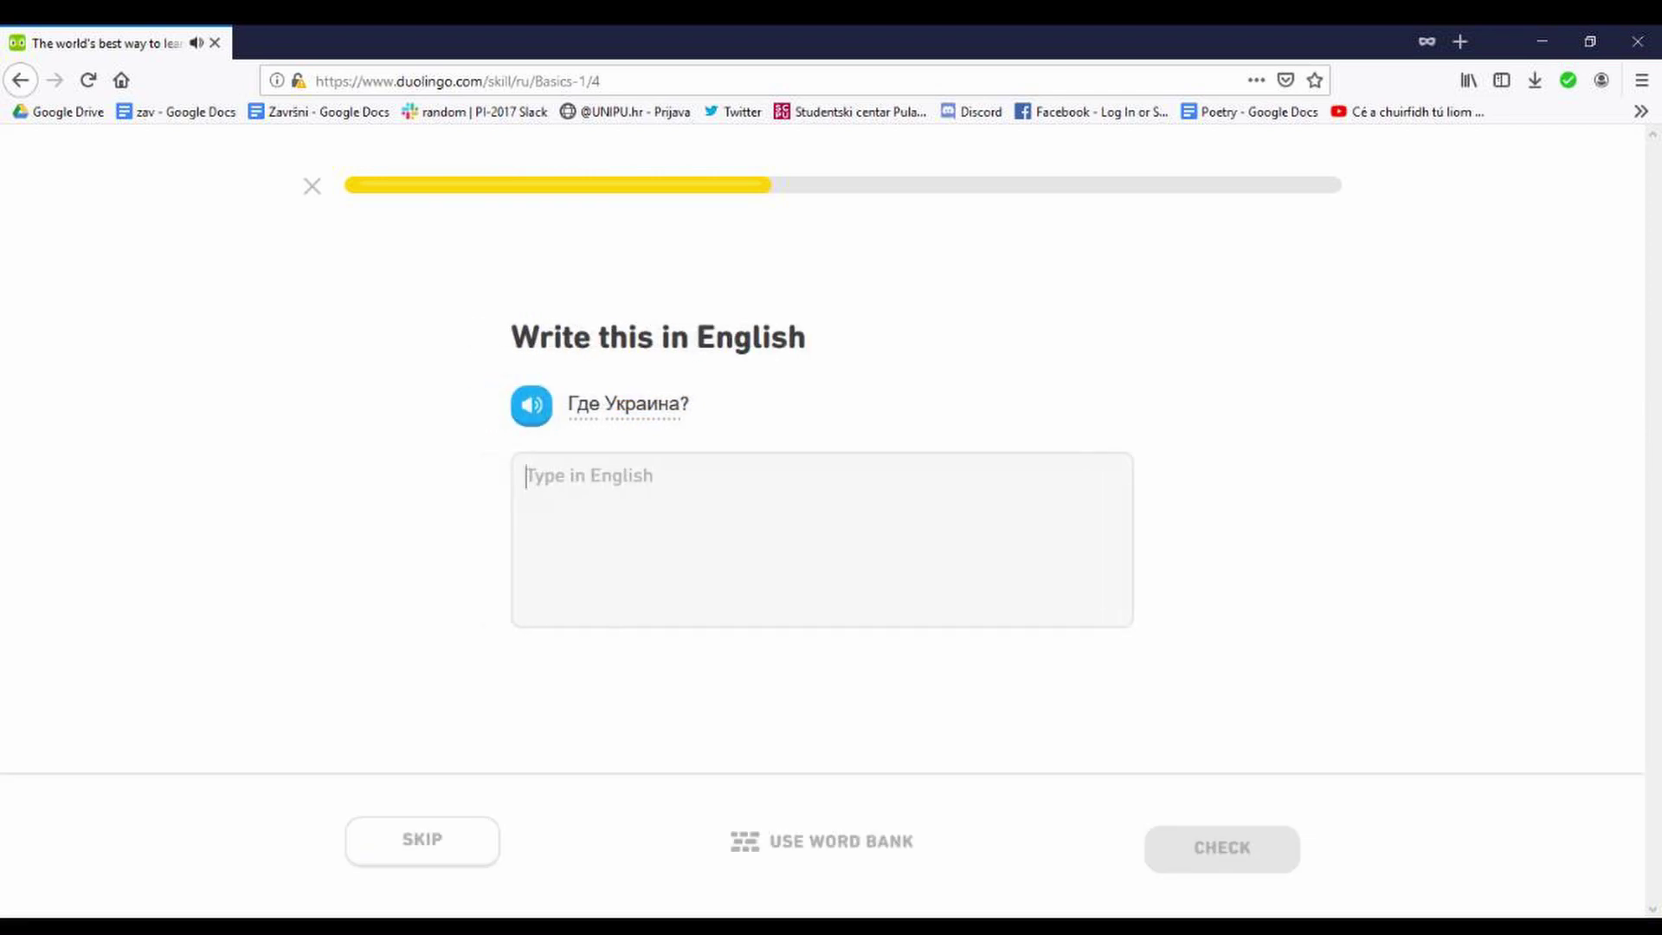
pyautogui.write("Where's")
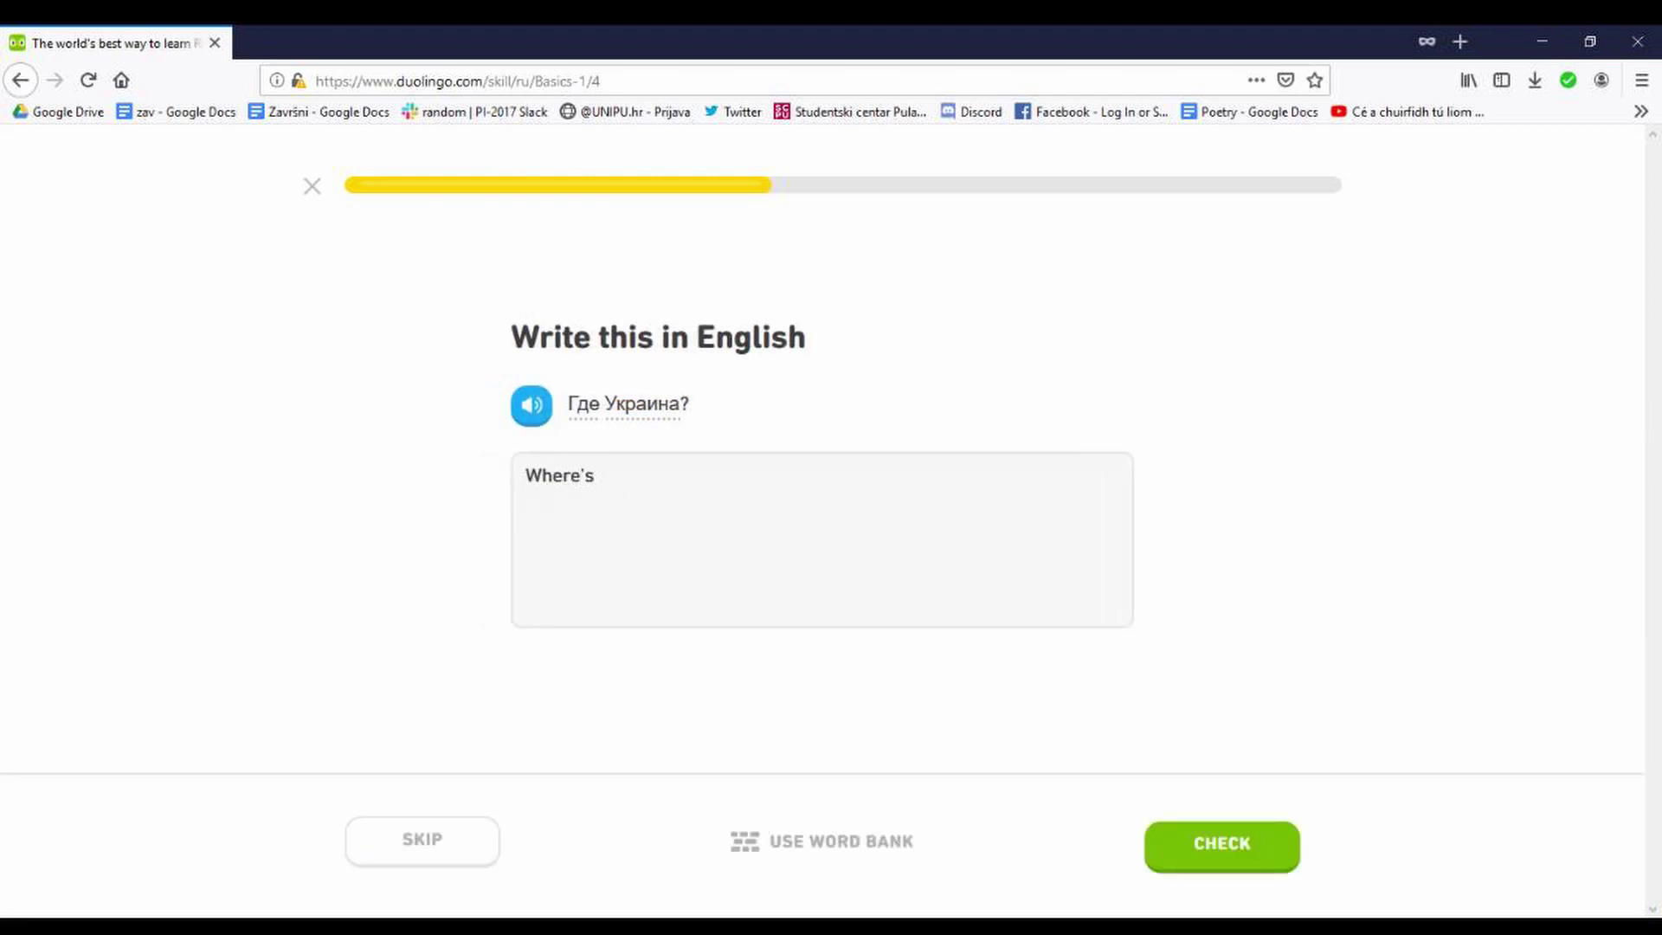
pyautogui.write(' Ukraine')
# Step: Answer 'Where's Ukraine', then submit the America-or-Canada answer, marked wrong
pyautogui.press('Return')
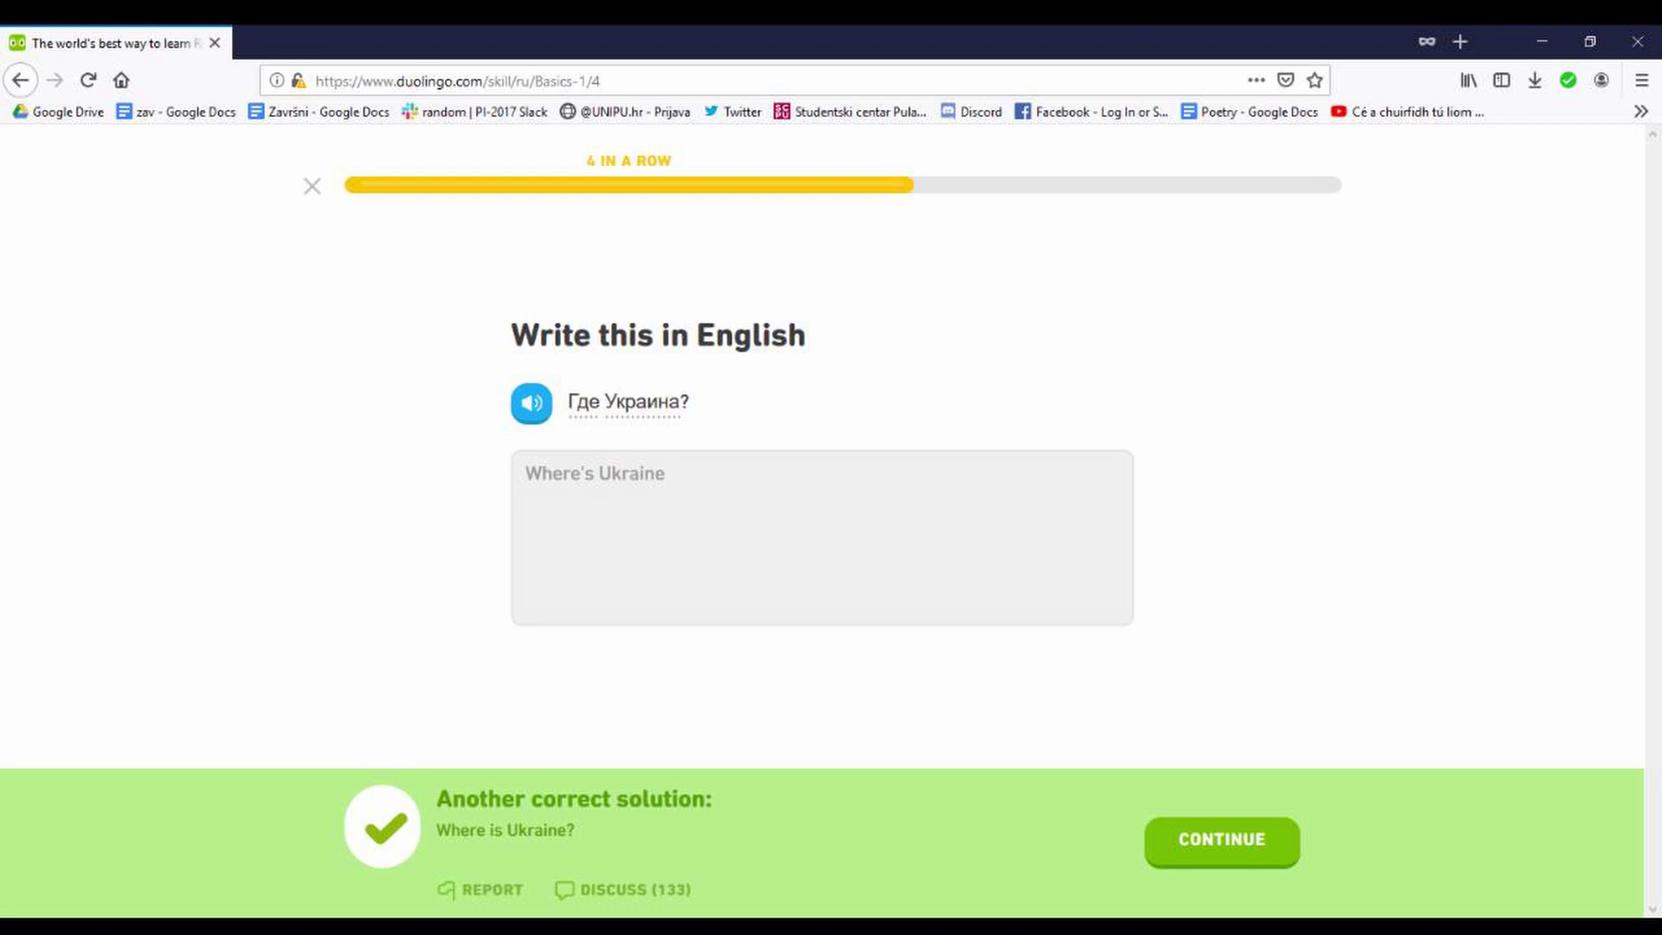
pyautogui.press('Return')
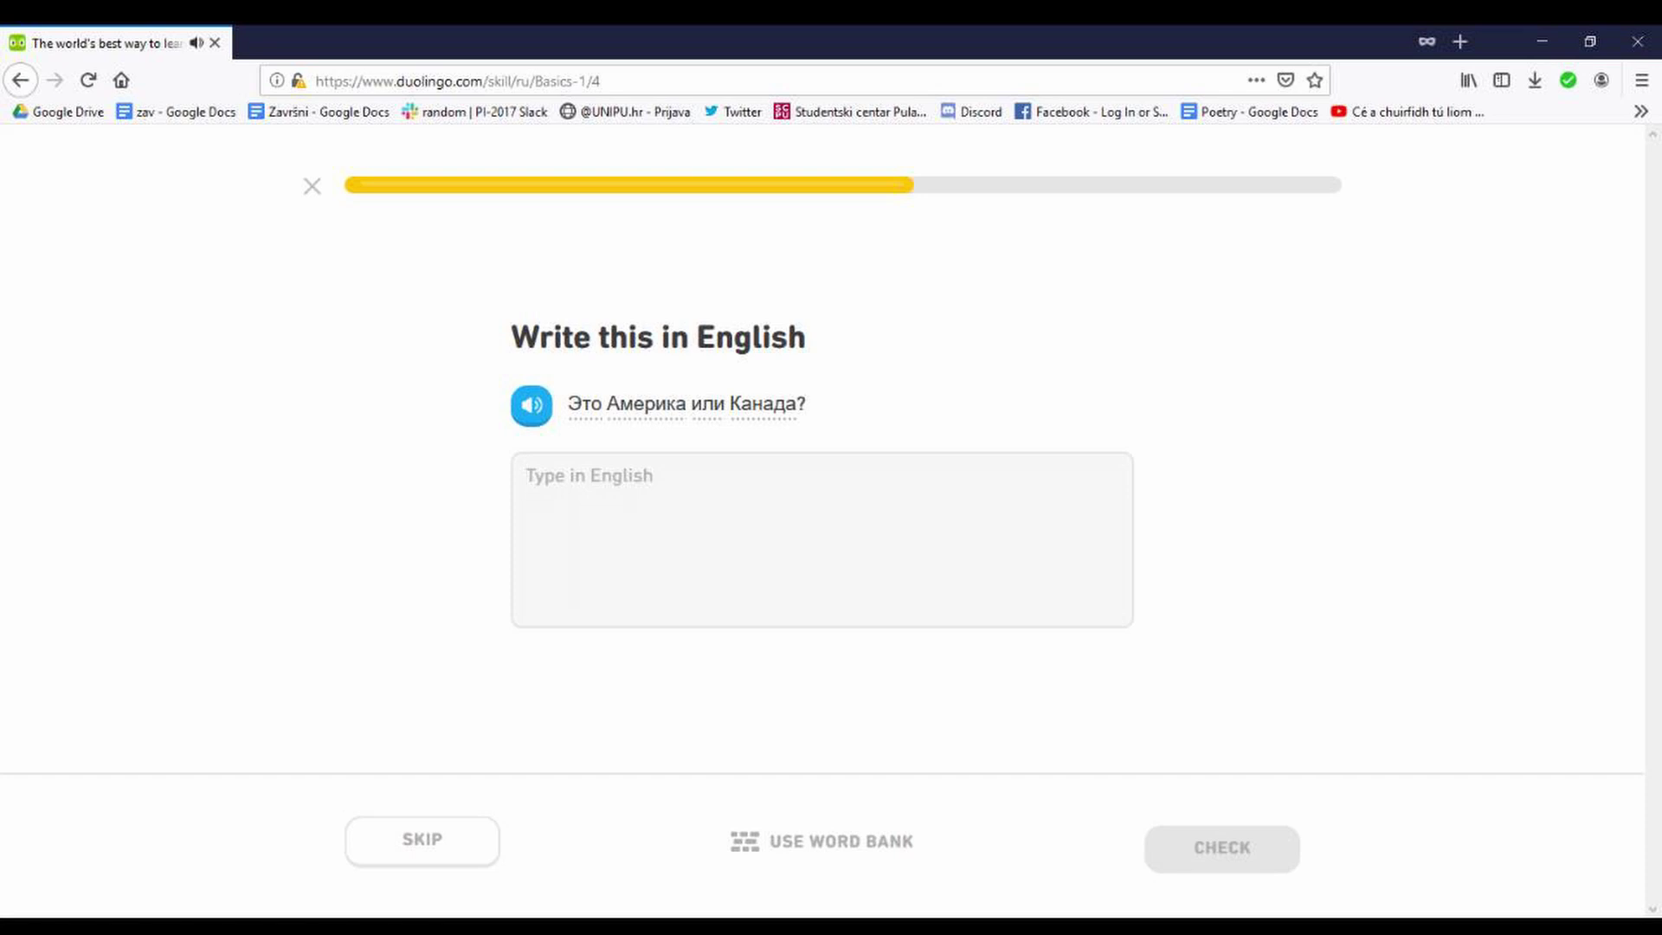
pyautogui.write('Is this Ameri')
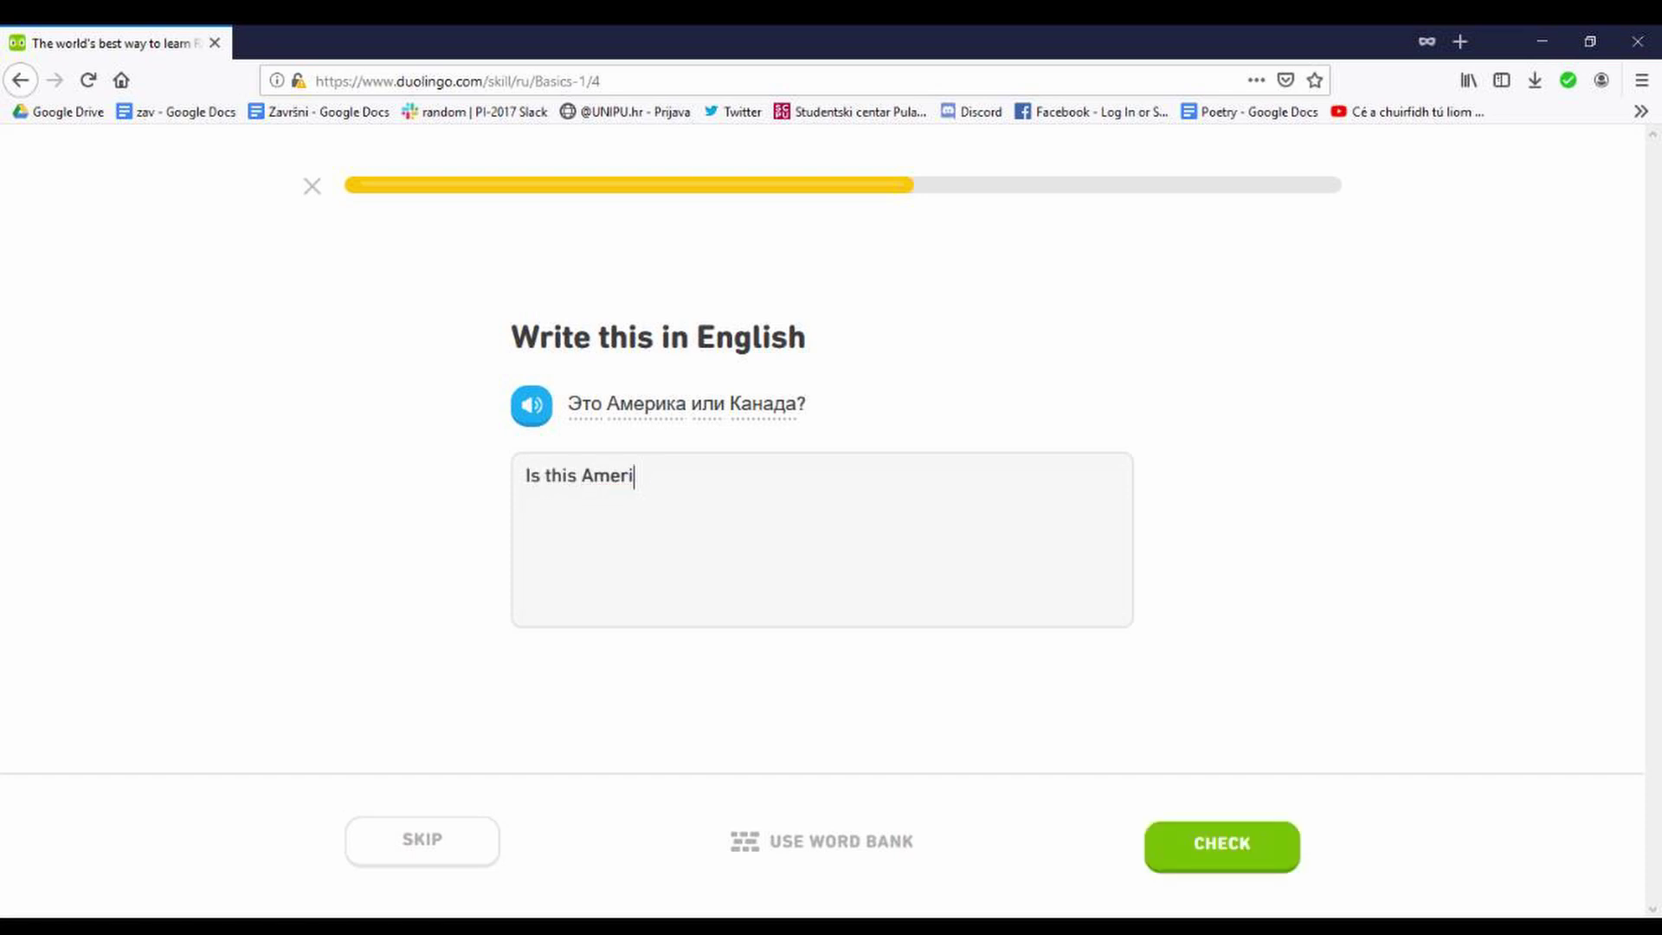
pyautogui.press('BackSpace')
pyautogui.write('ic a or Canada')
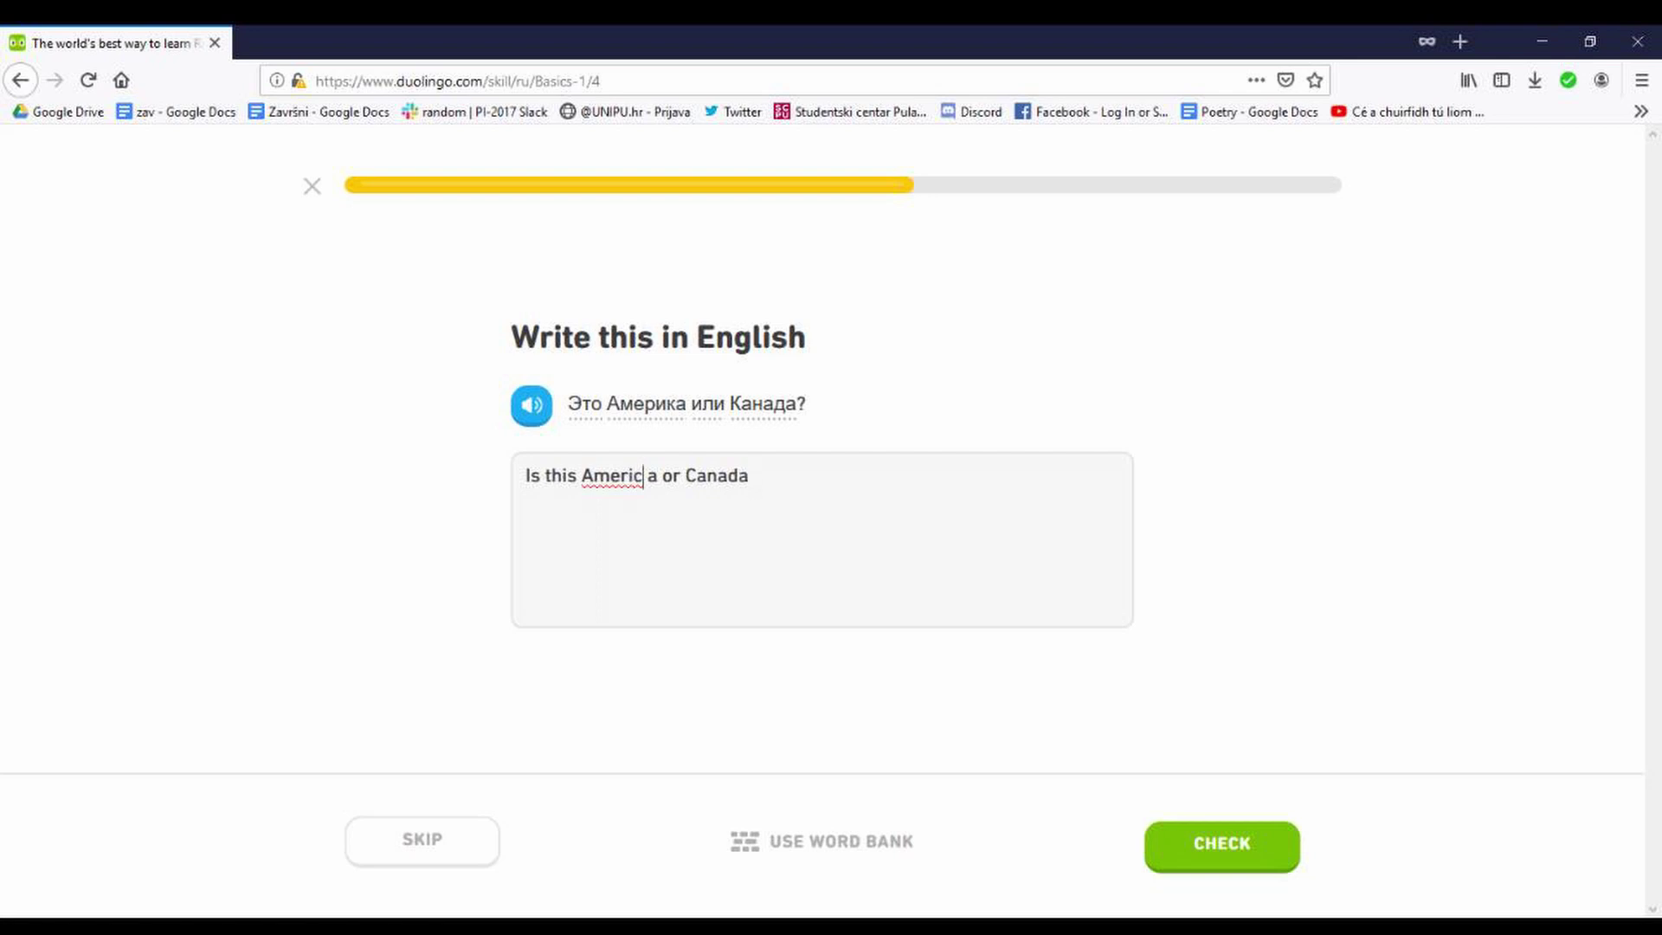
pyautogui.write('a')
pyautogui.press('End')
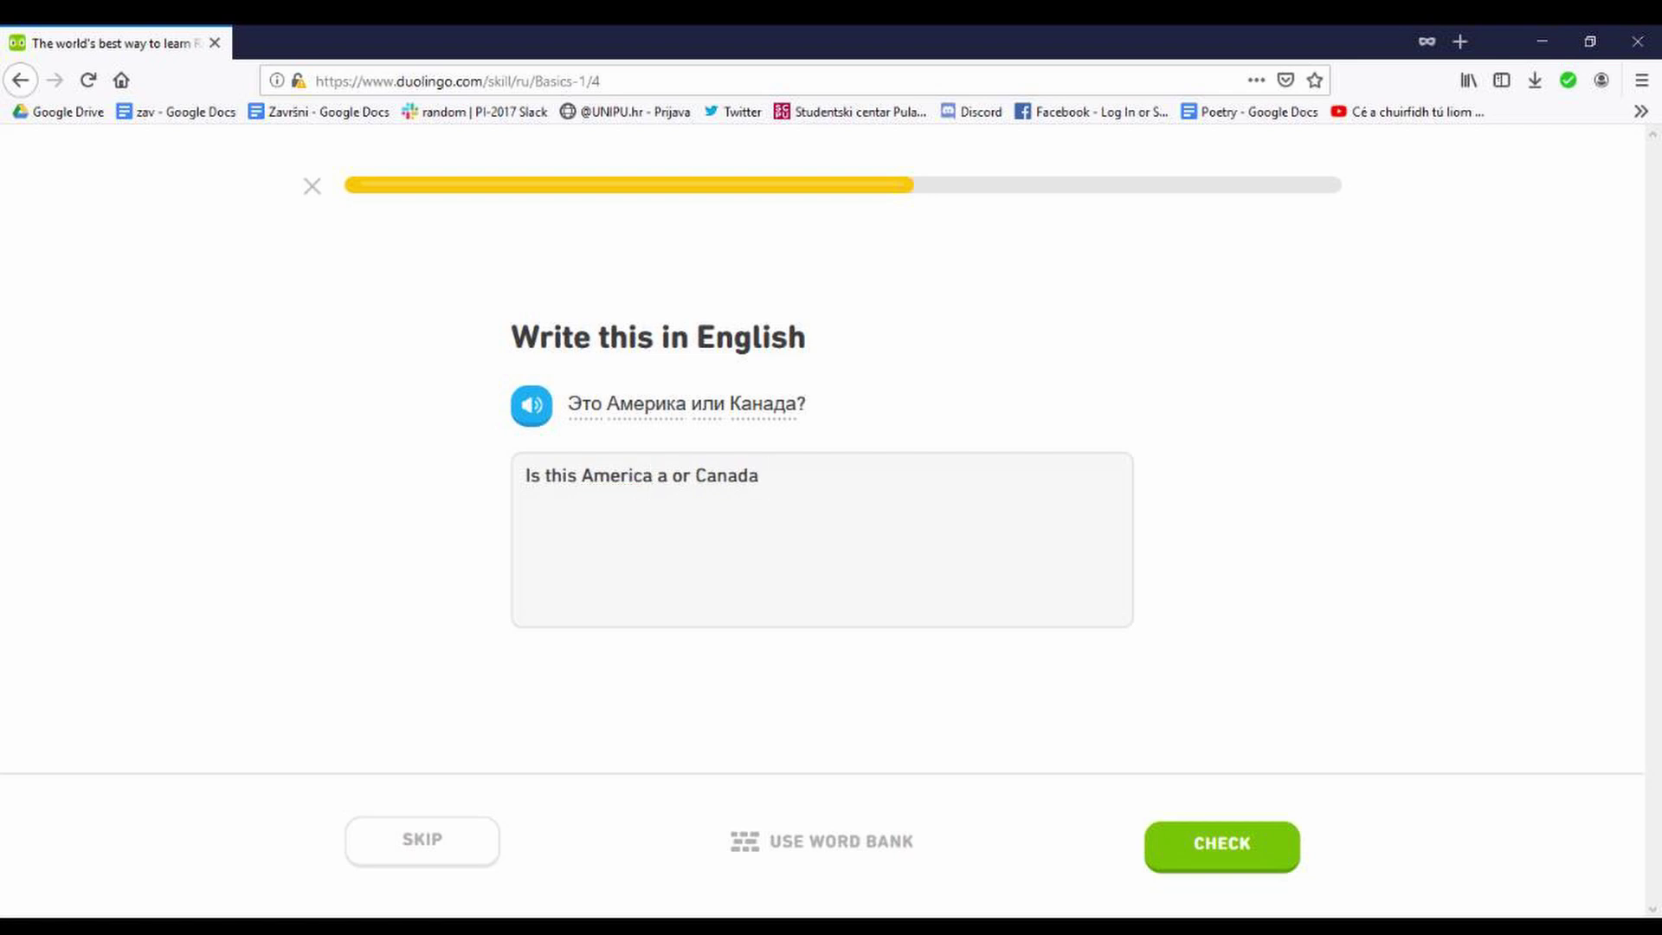
pyautogui.press('Return')
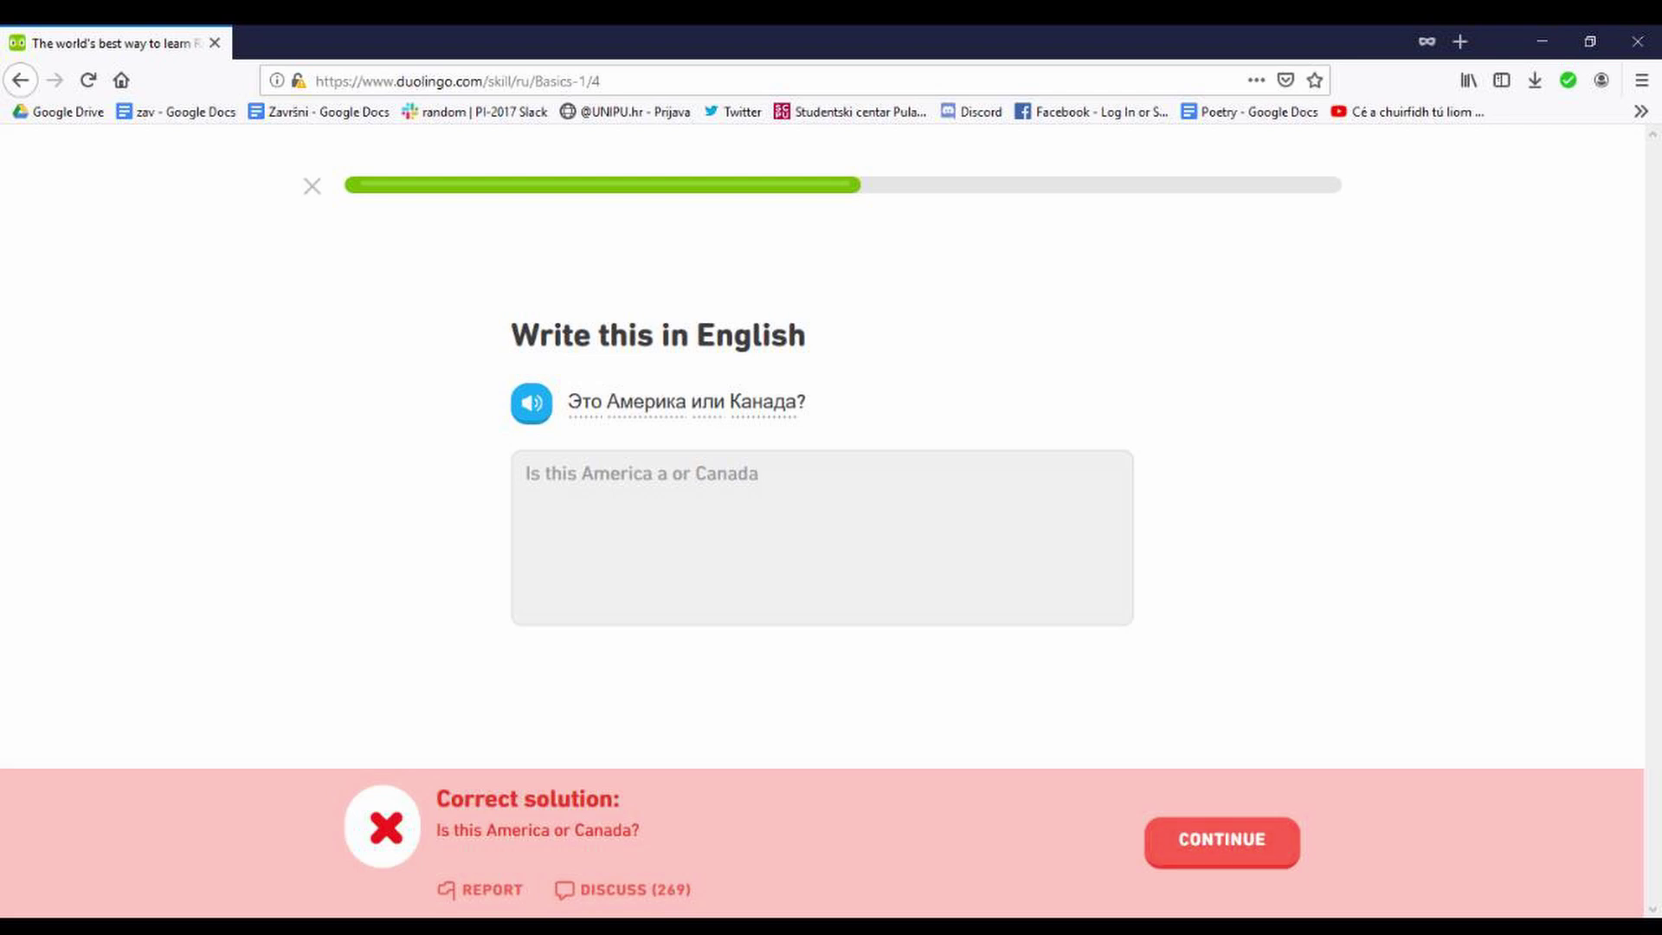
# Step: Answer 'Here's Russia' correctly and lower the system volume
pyautogui.press('Return')
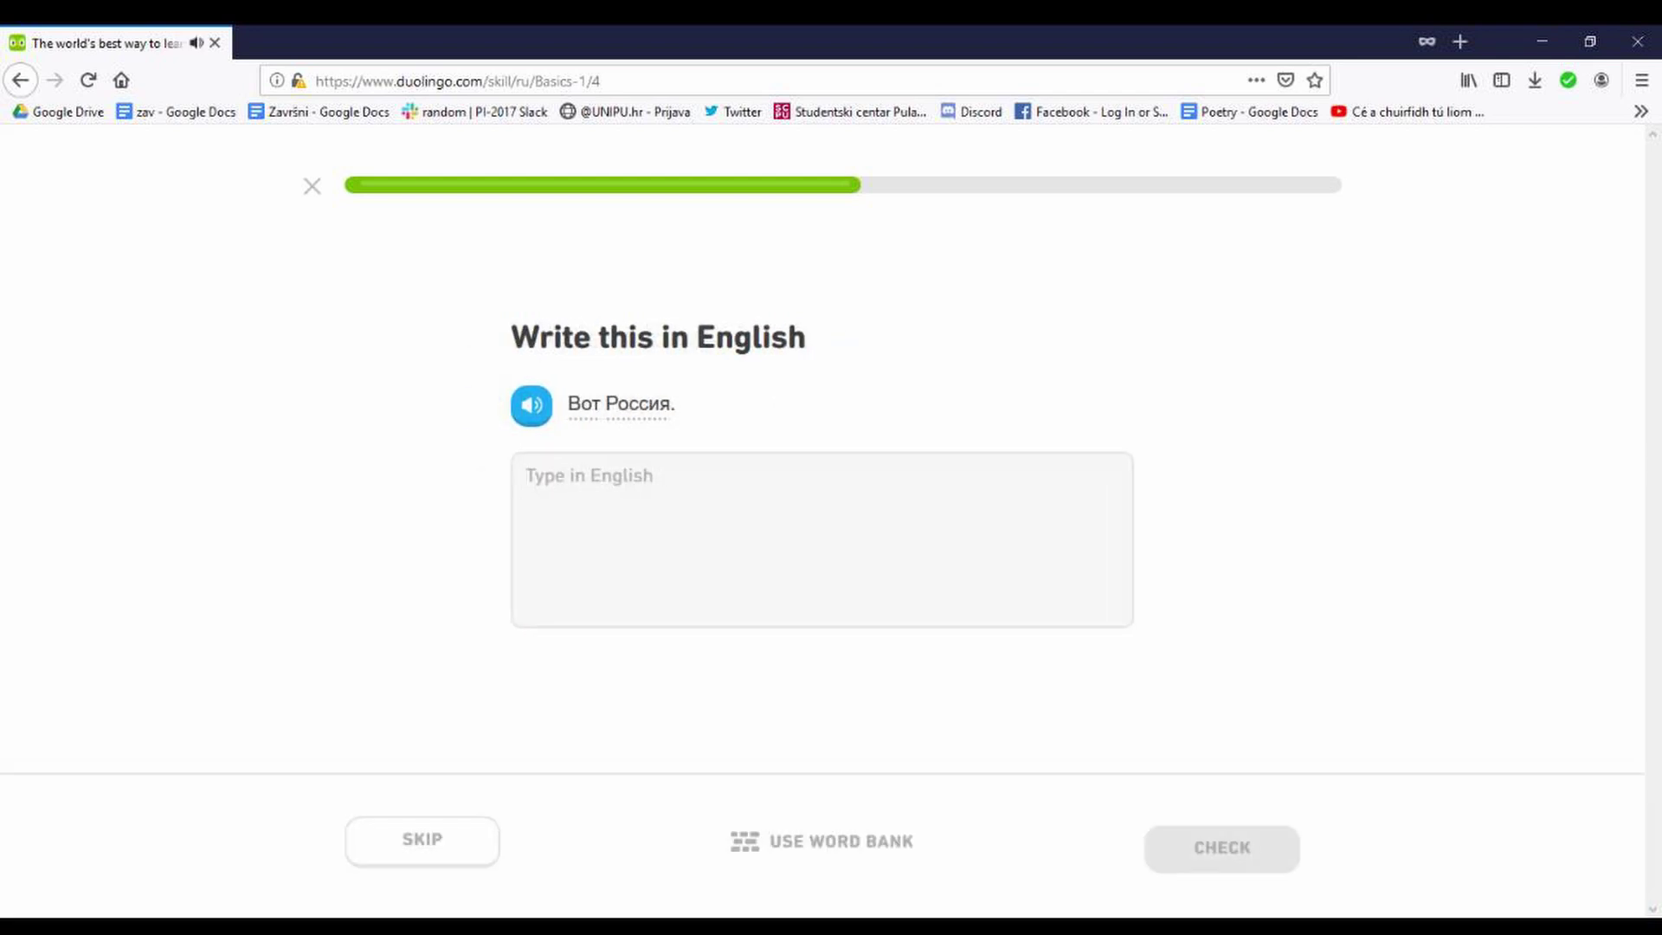
pyautogui.write('Here i')
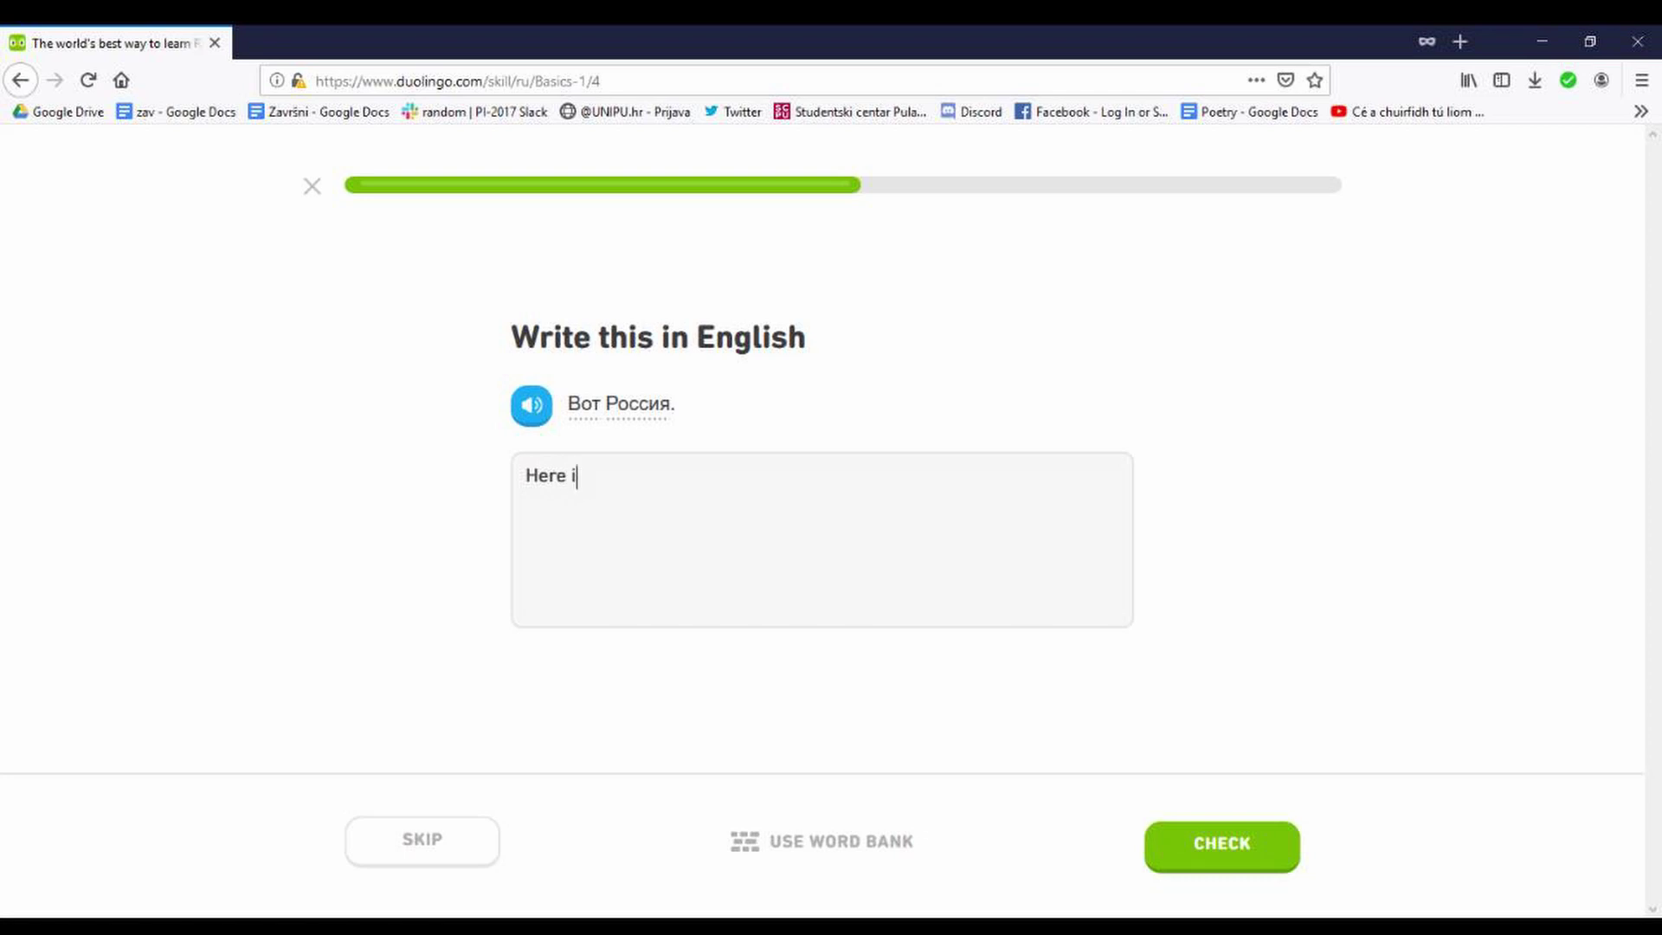
pyautogui.press('BackSpace')
pyautogui.press('BackSpace')
pyautogui.write("'s Russua")
pyautogui.press('Return')
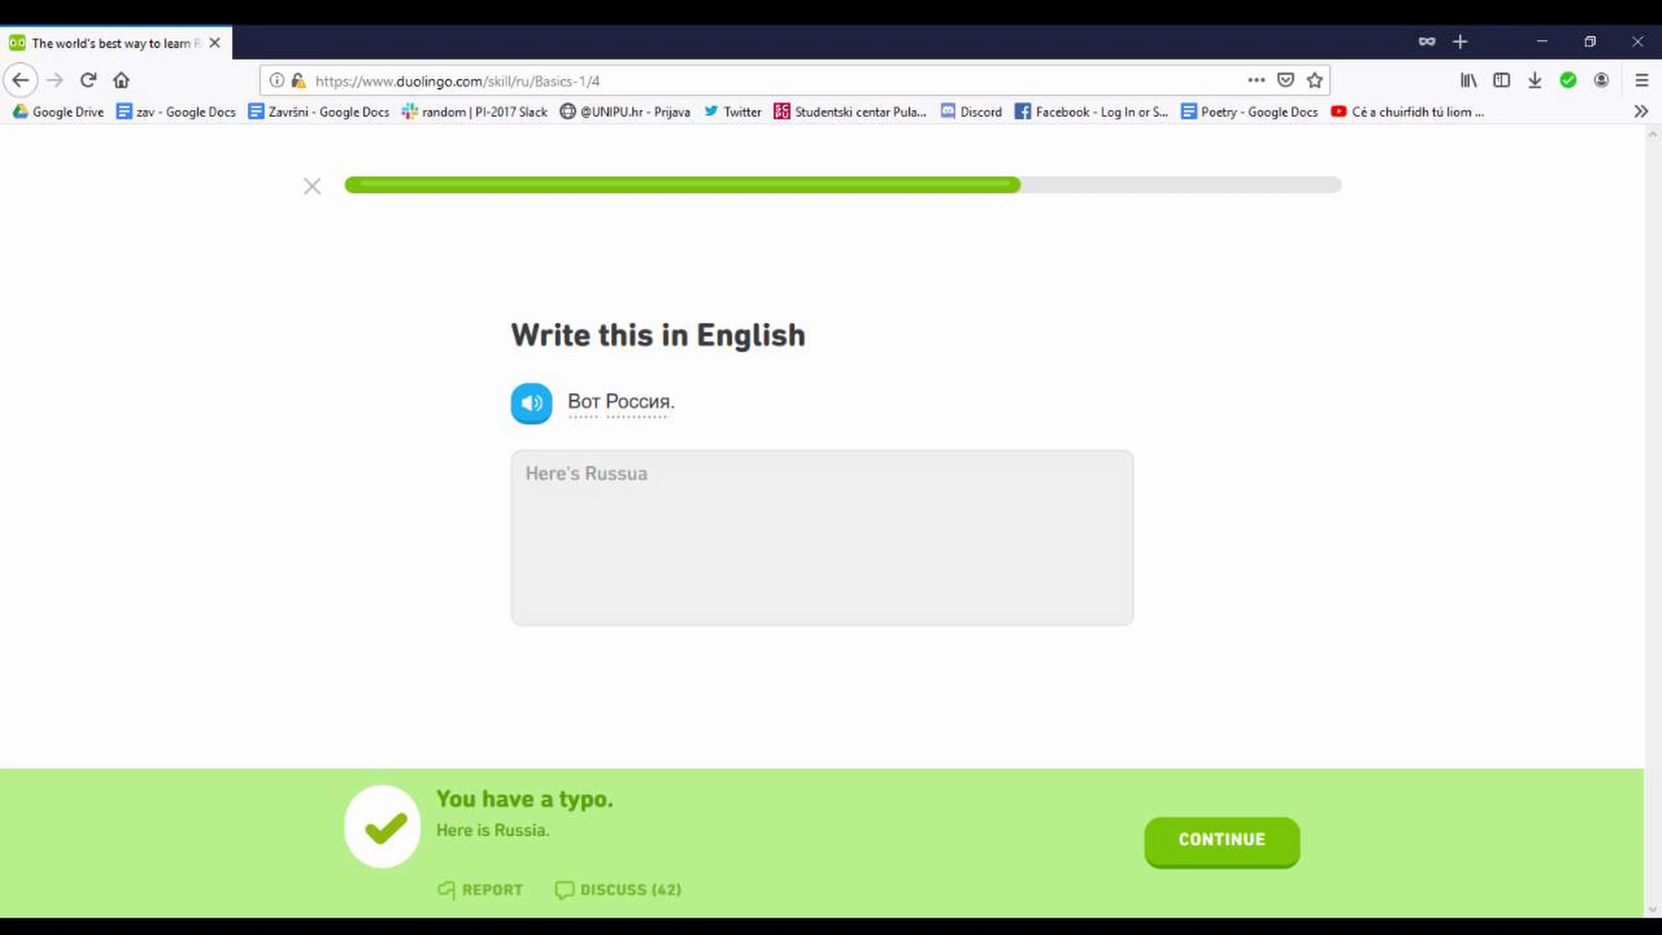
pyautogui.press('Return')
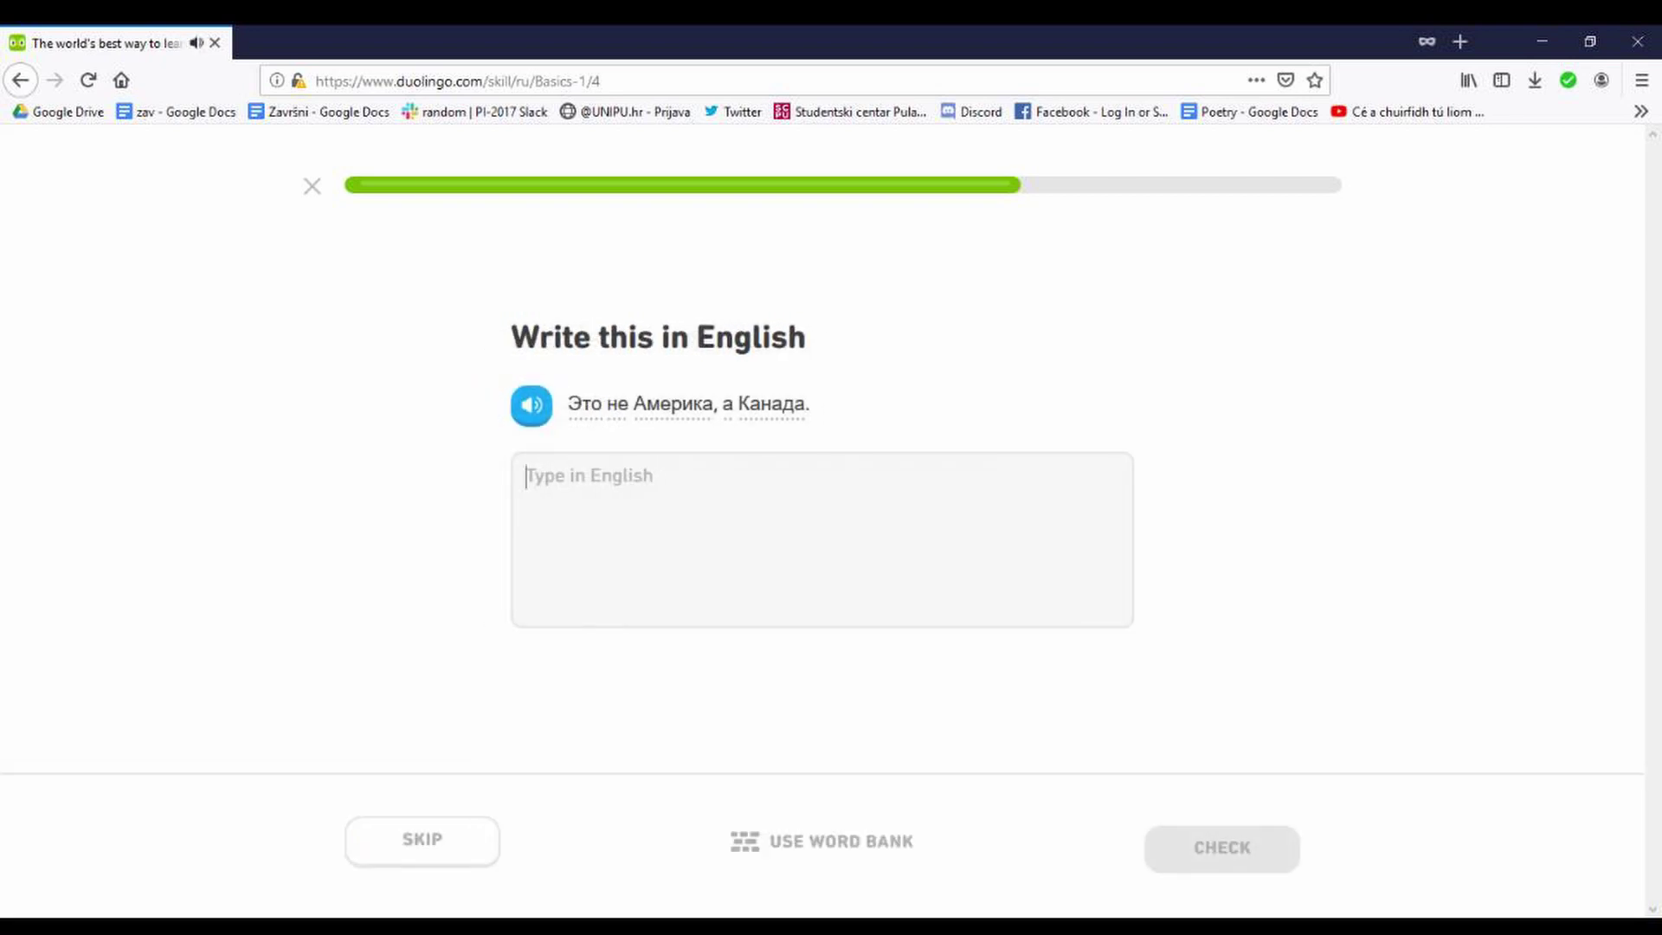
pyautogui.write('T')
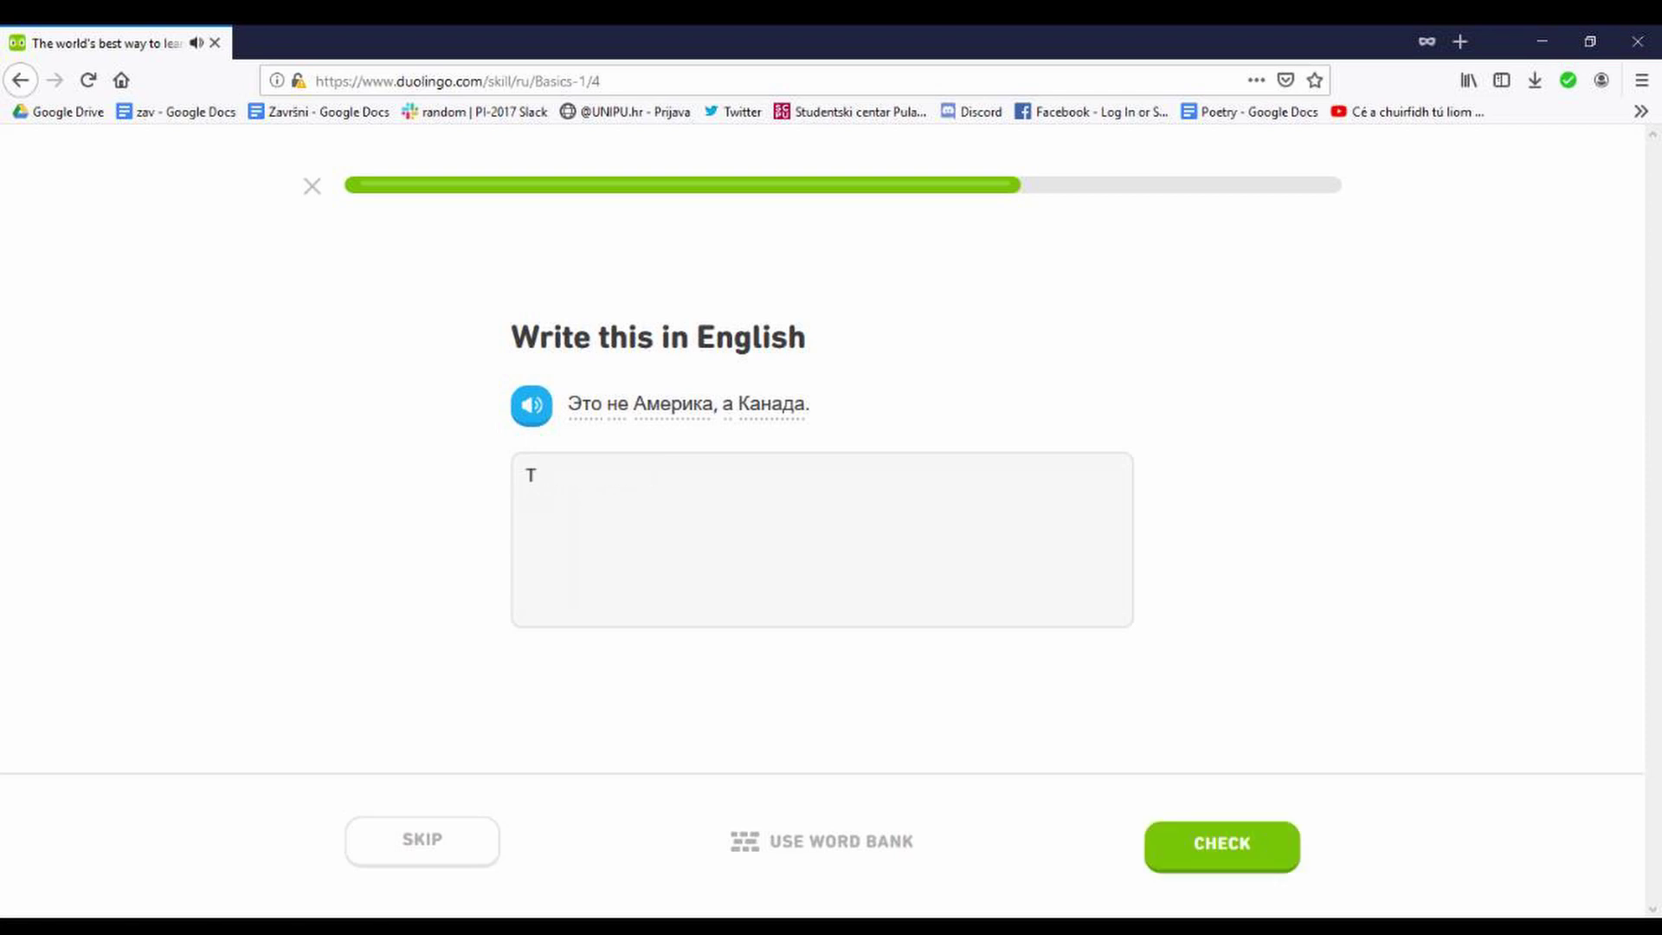
pyautogui.write('his is not America but canada')
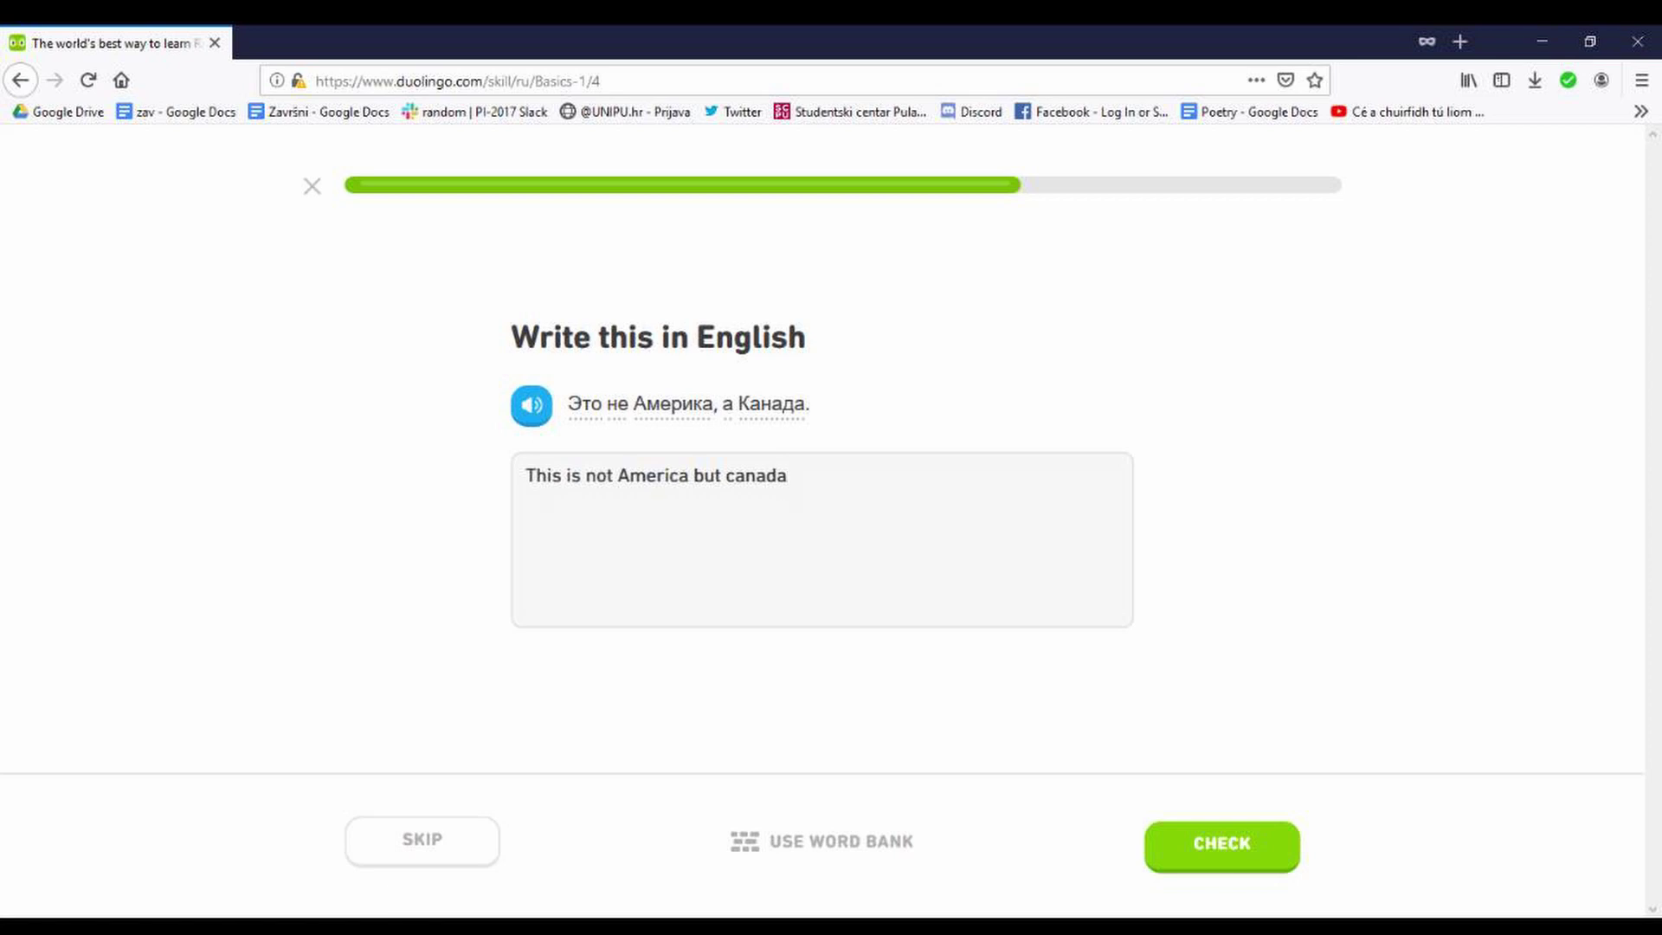
pyautogui.press('XF86AudioLowerVolume')
# Step: Translate the last two Russian sentences to reach the 5-day streak screen
pyautogui.press('Return')
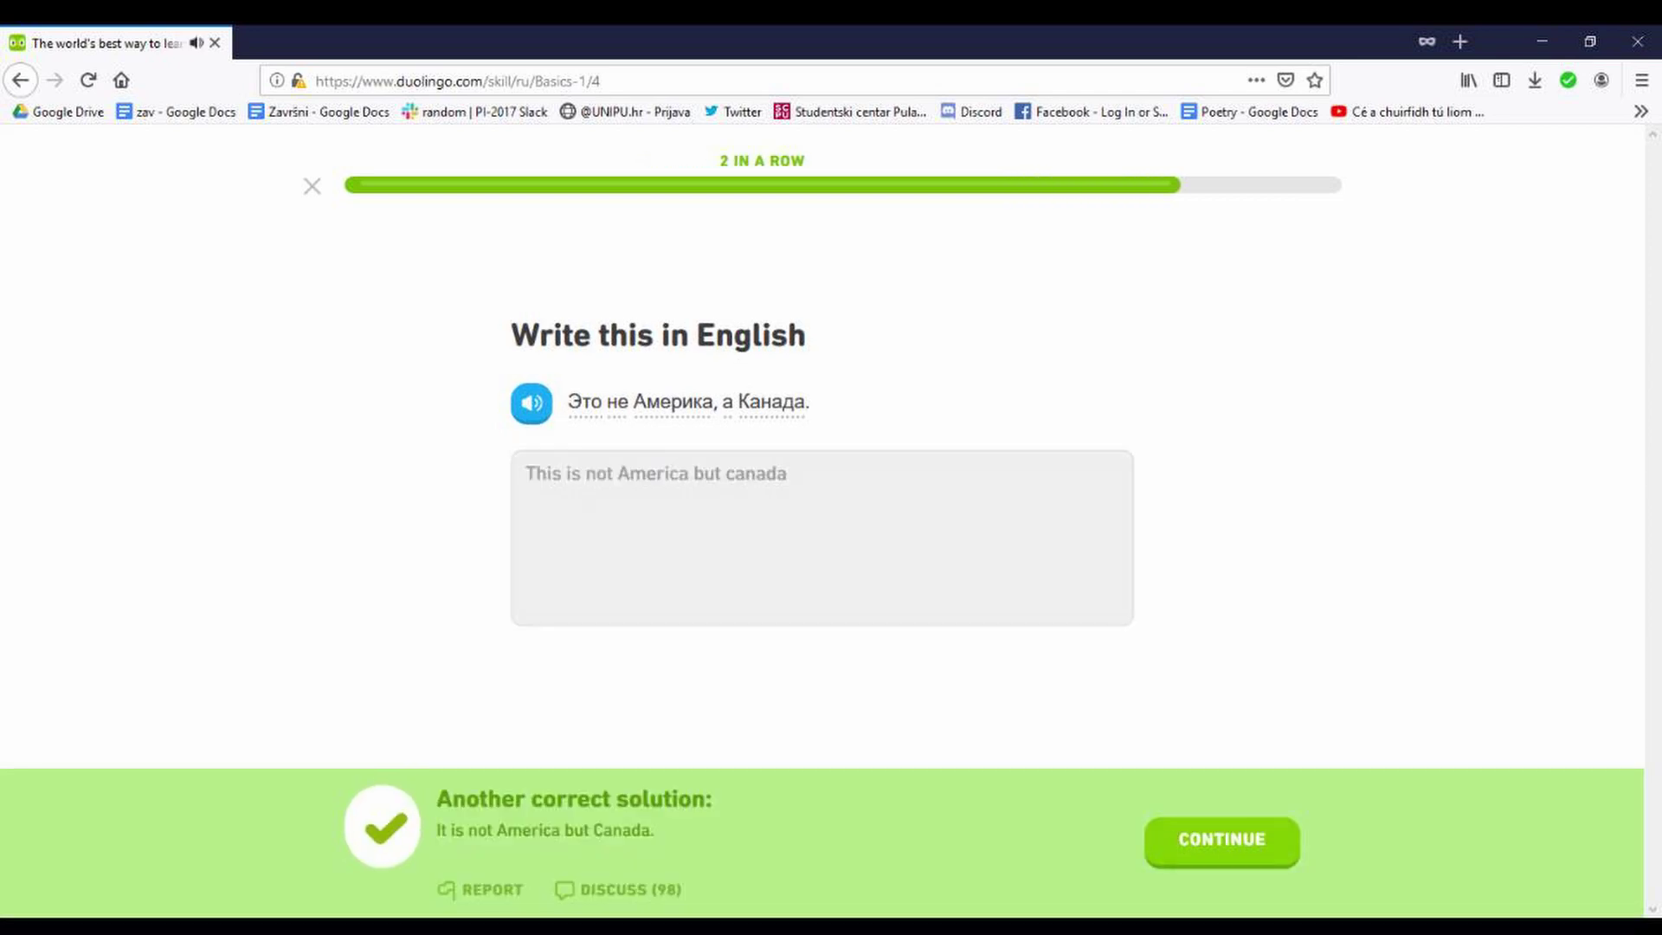
pyautogui.press('Return')
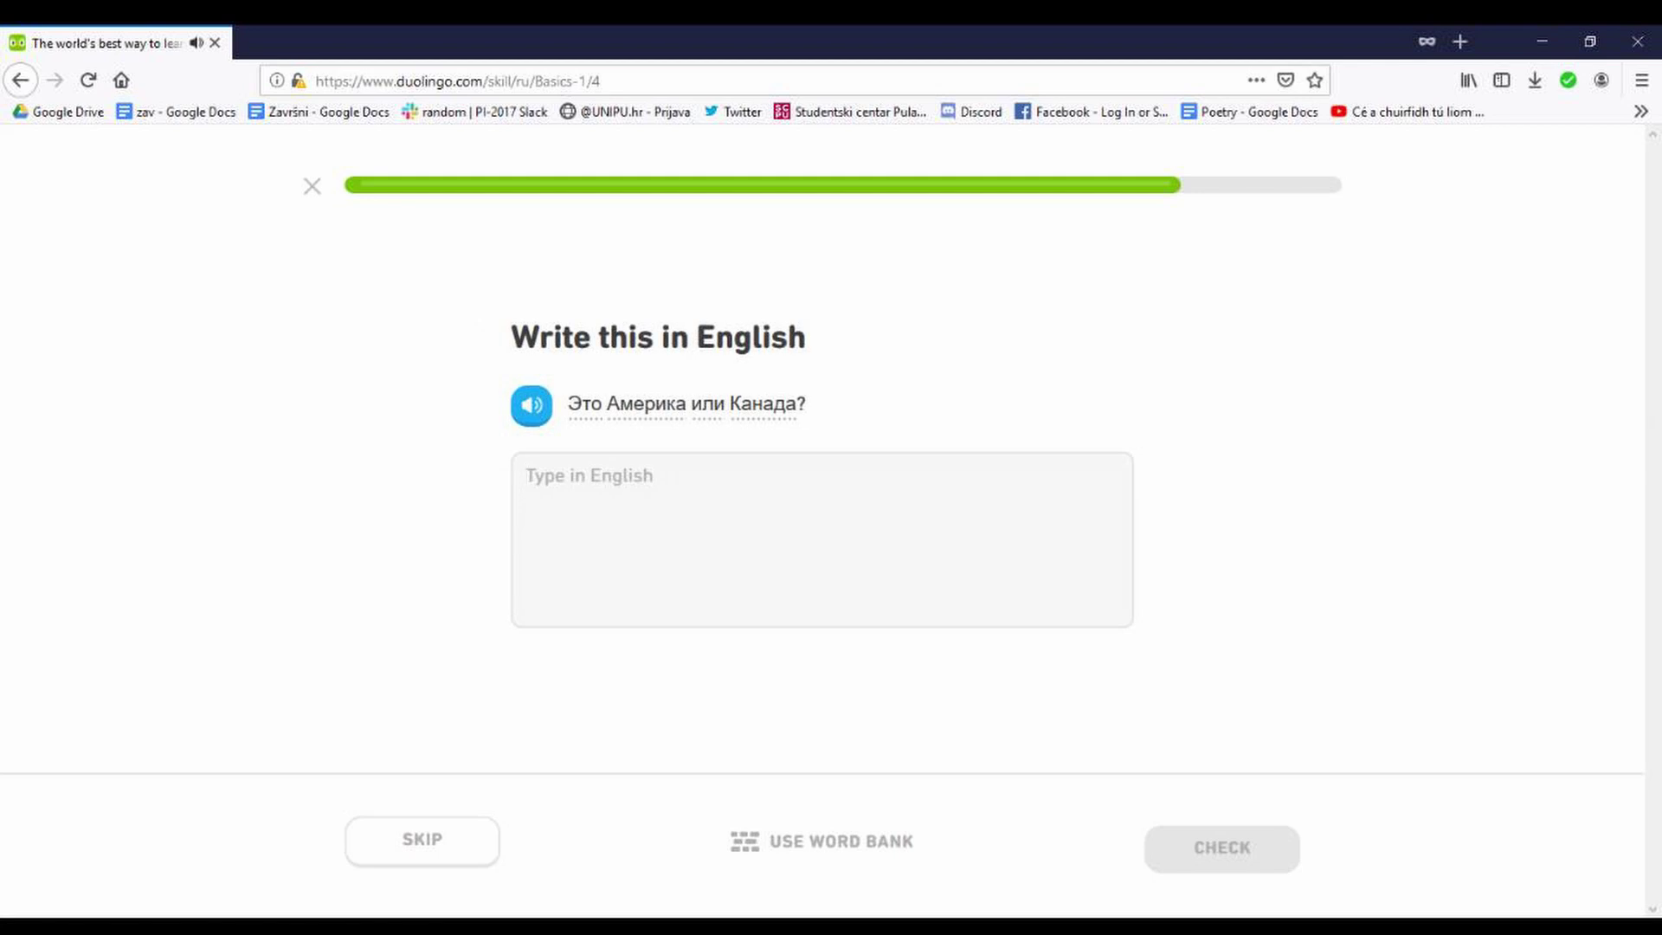
pyautogui.write('is this america or ')
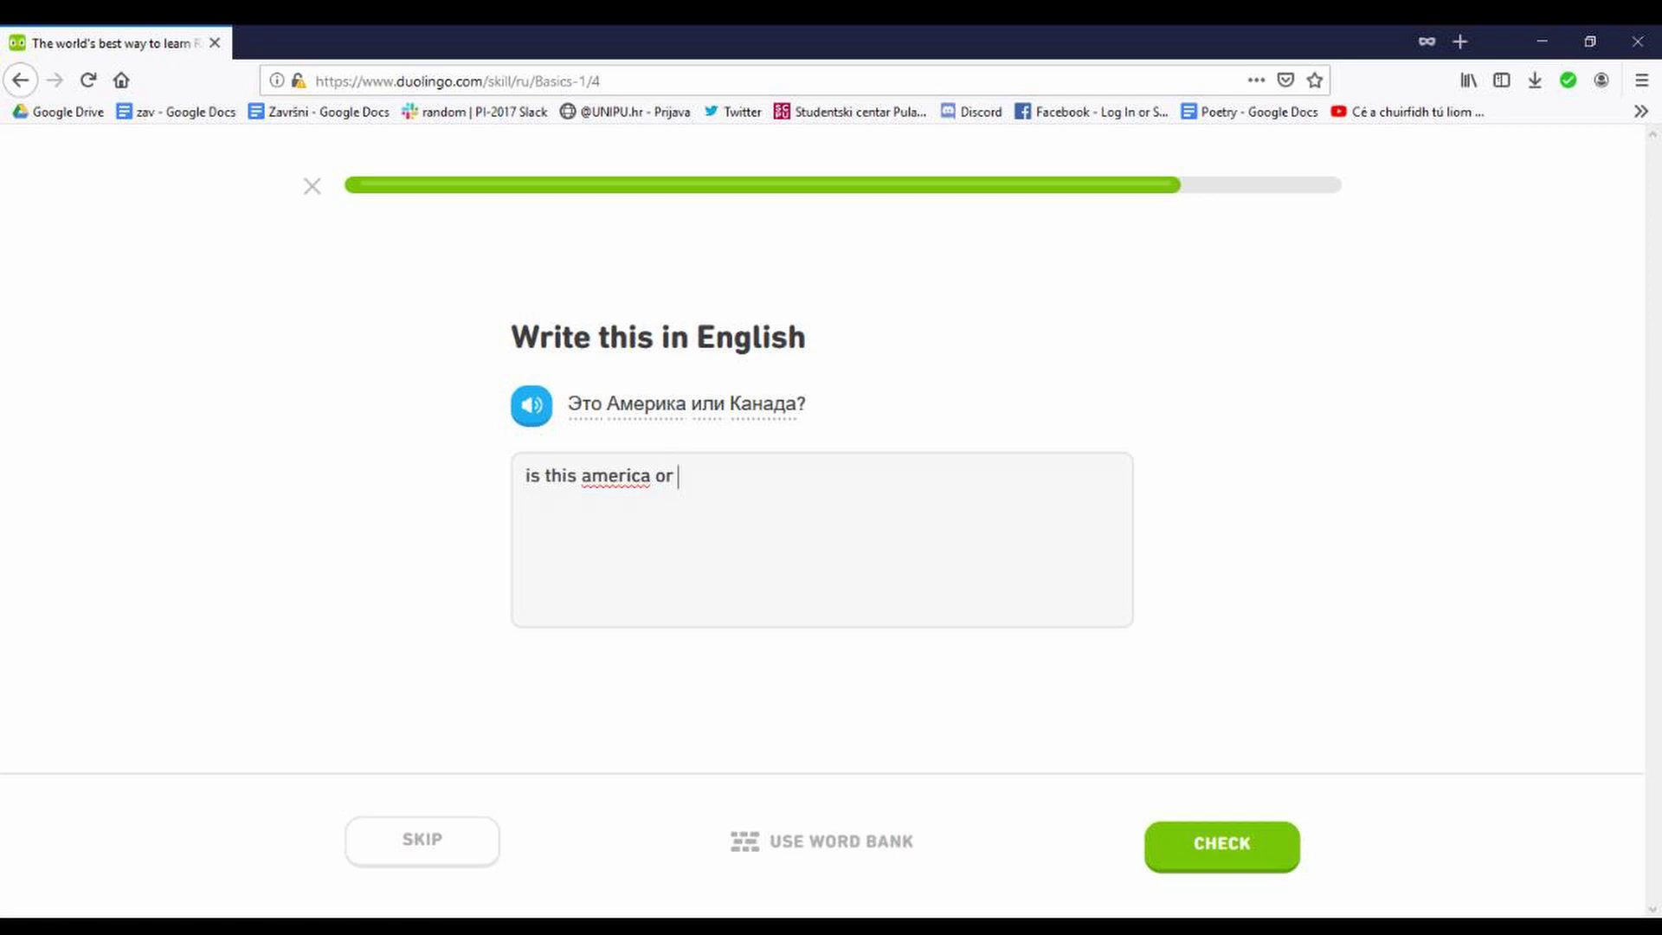
pyautogui.write('canada')
pyautogui.press('Return')
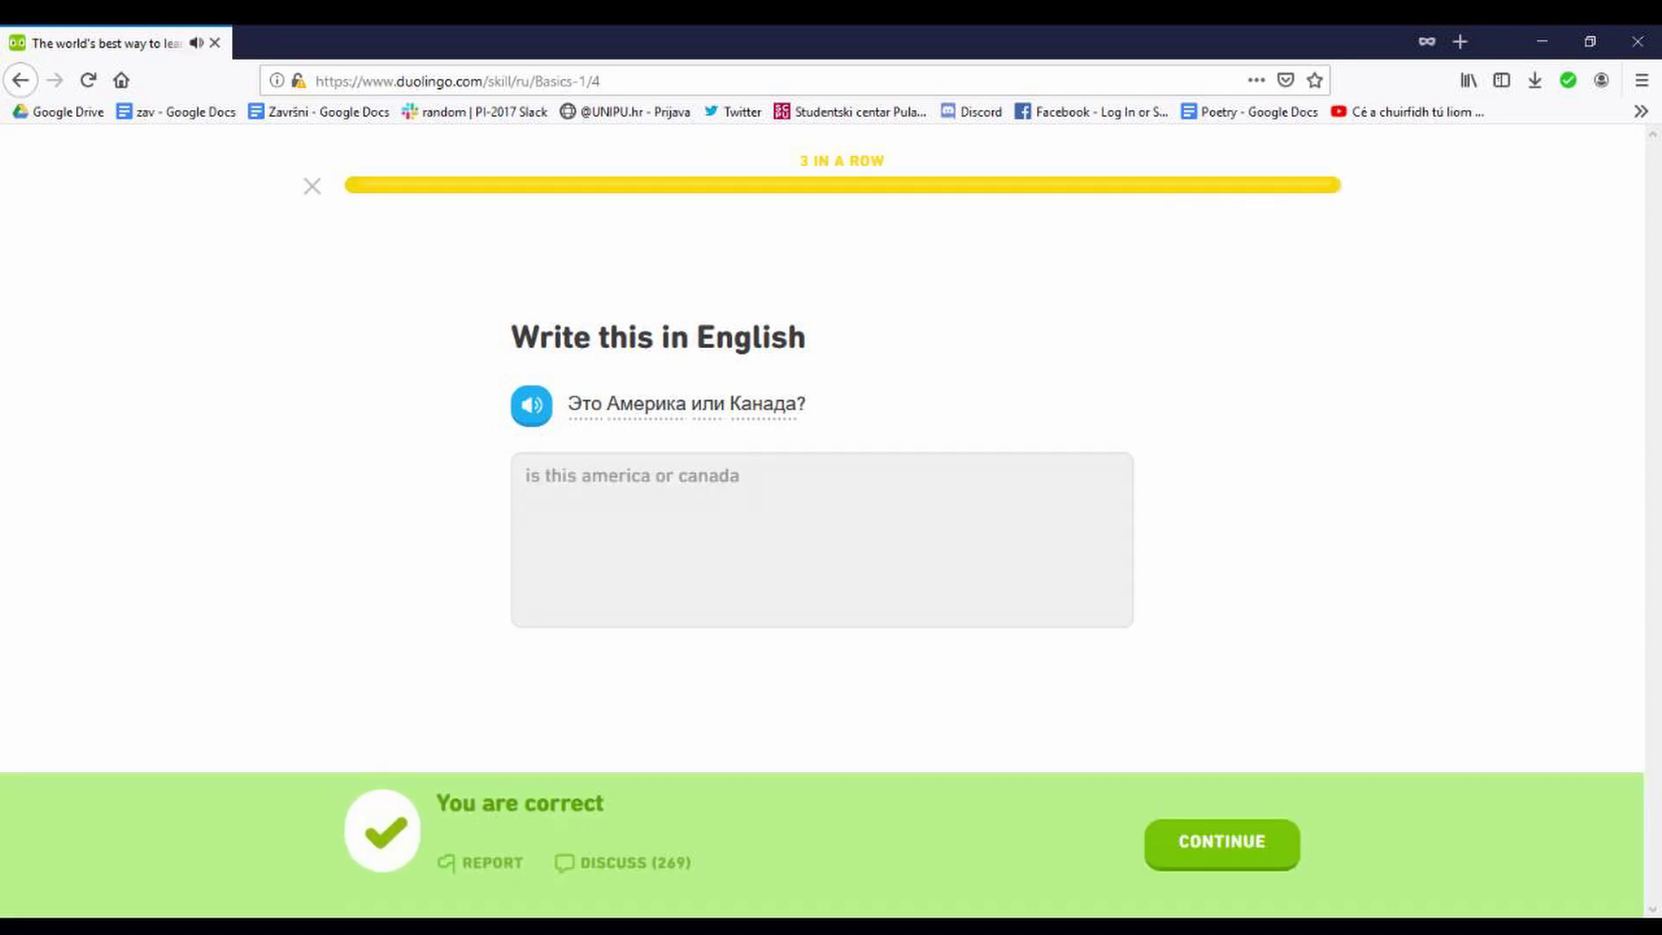
pyautogui.press('Return')
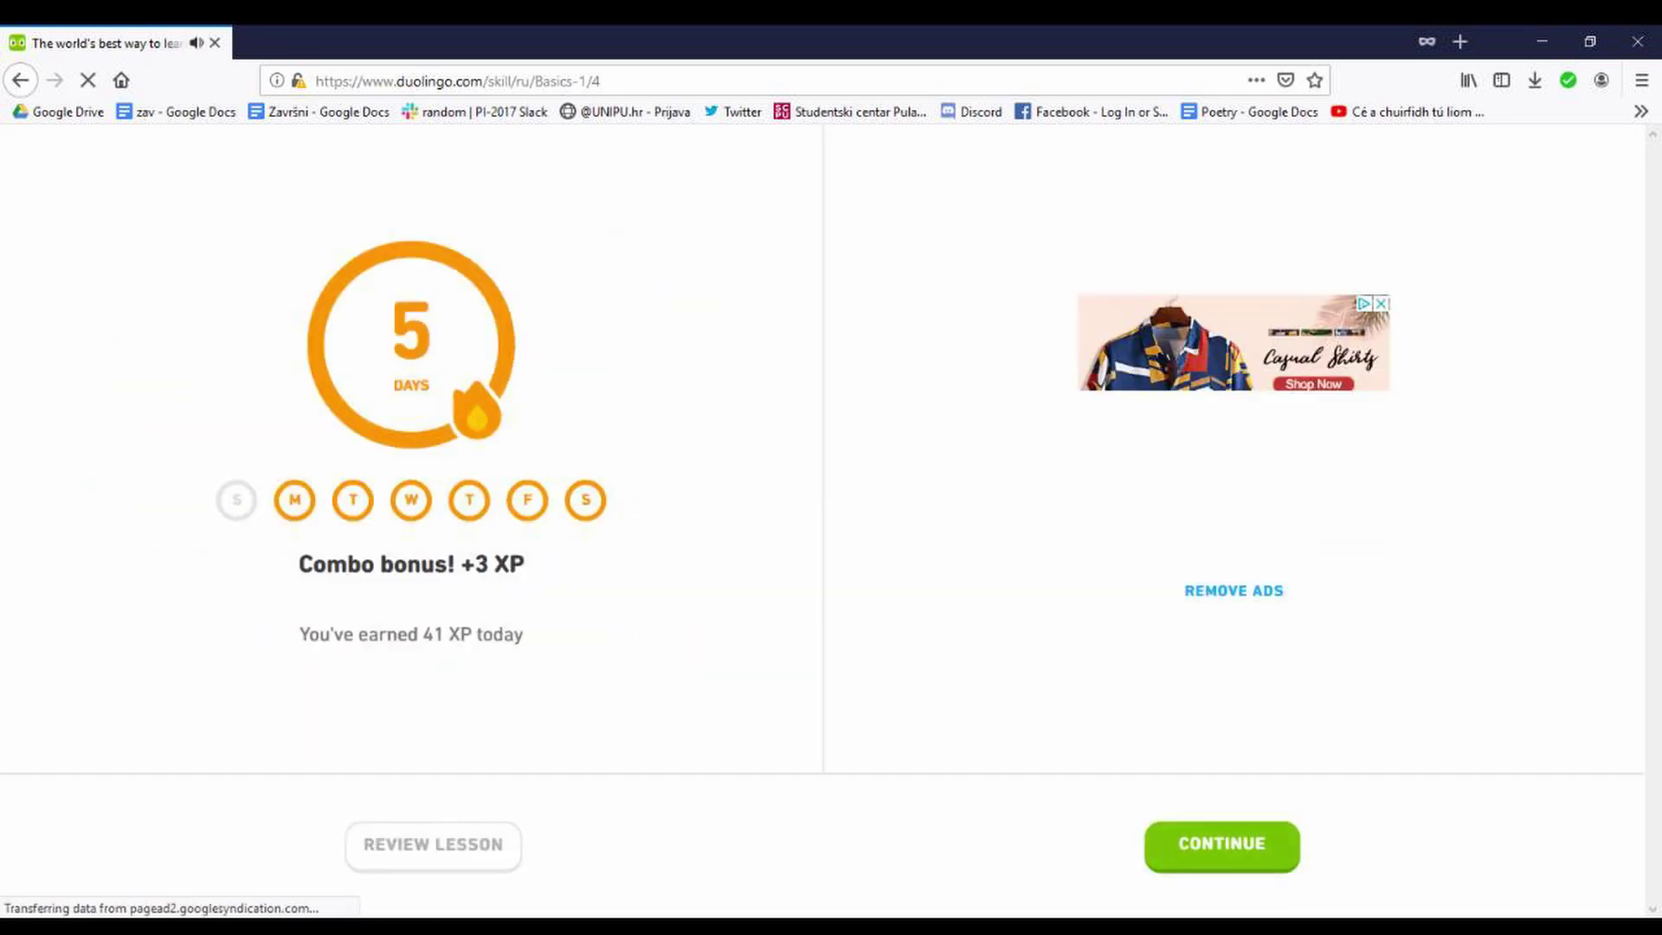
# Step: Skip the streak summary, lingot wager offer and level-up screen to return to the Russian home page
pyautogui.press('Return')
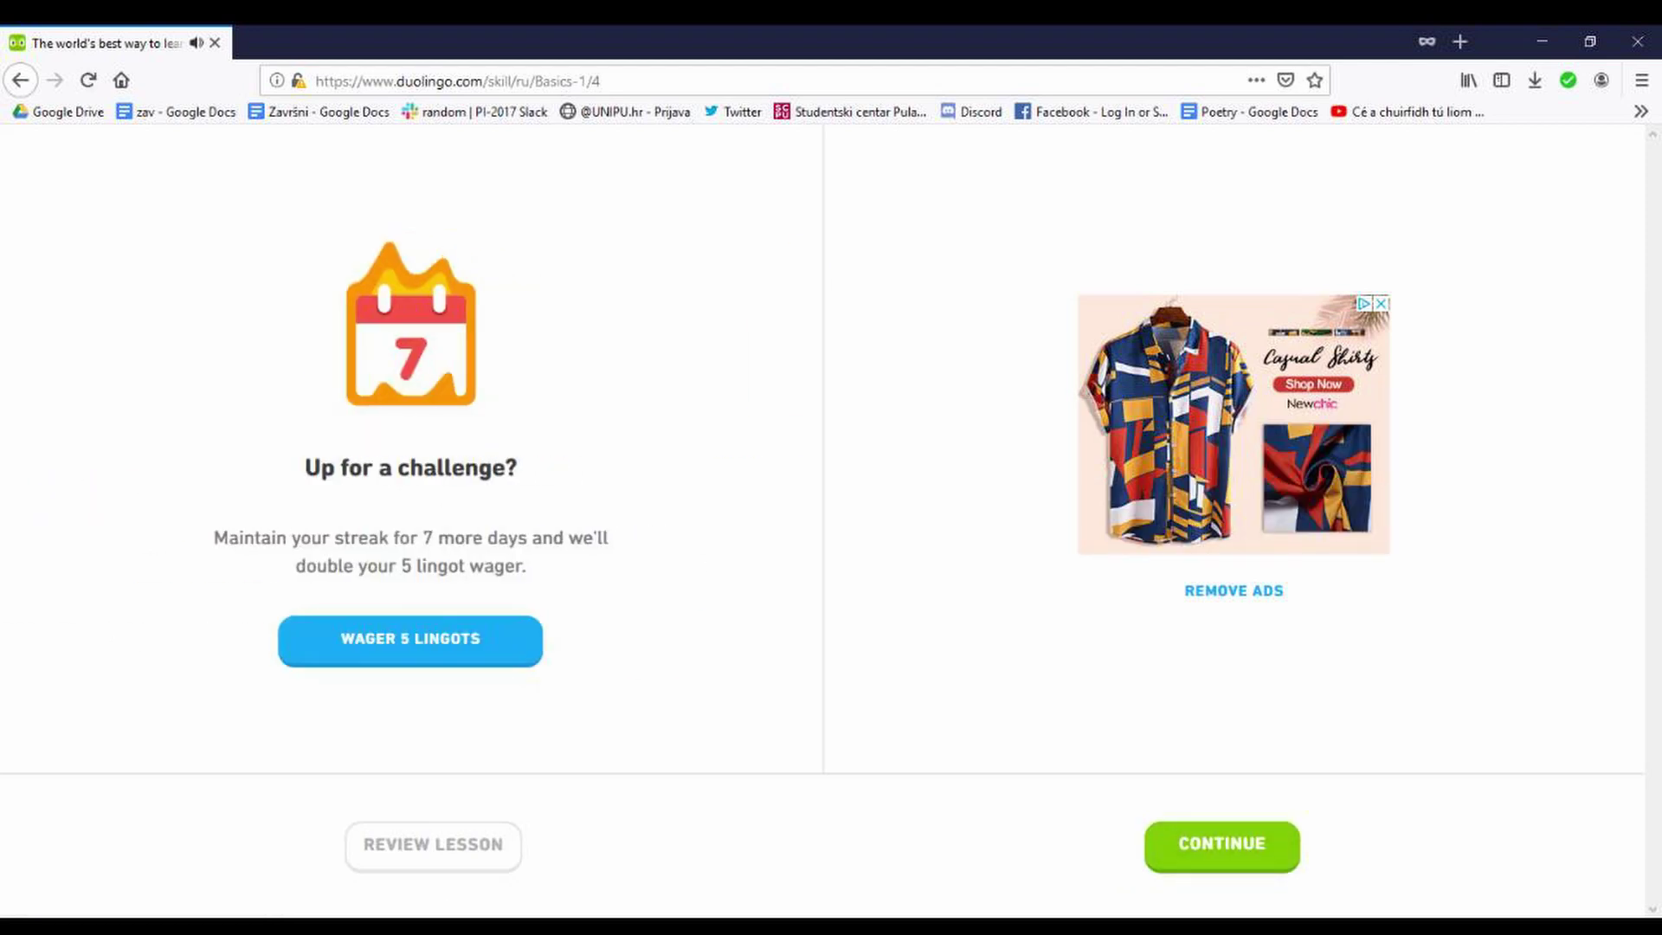
pyautogui.press('Return')
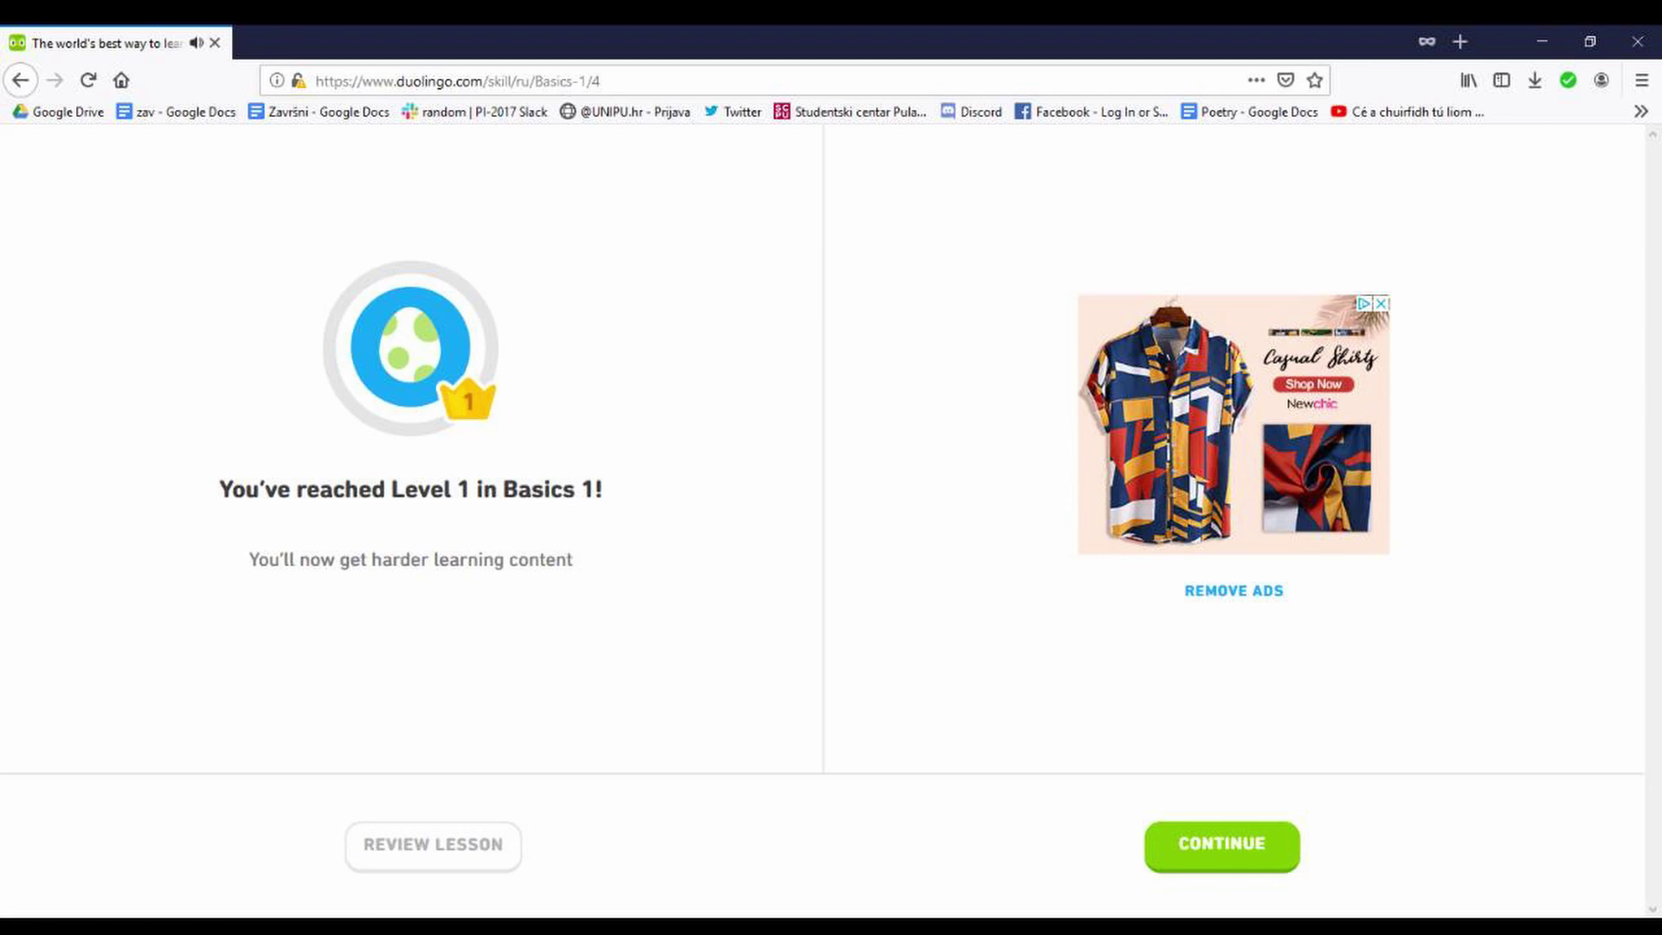
pyautogui.press('Return')
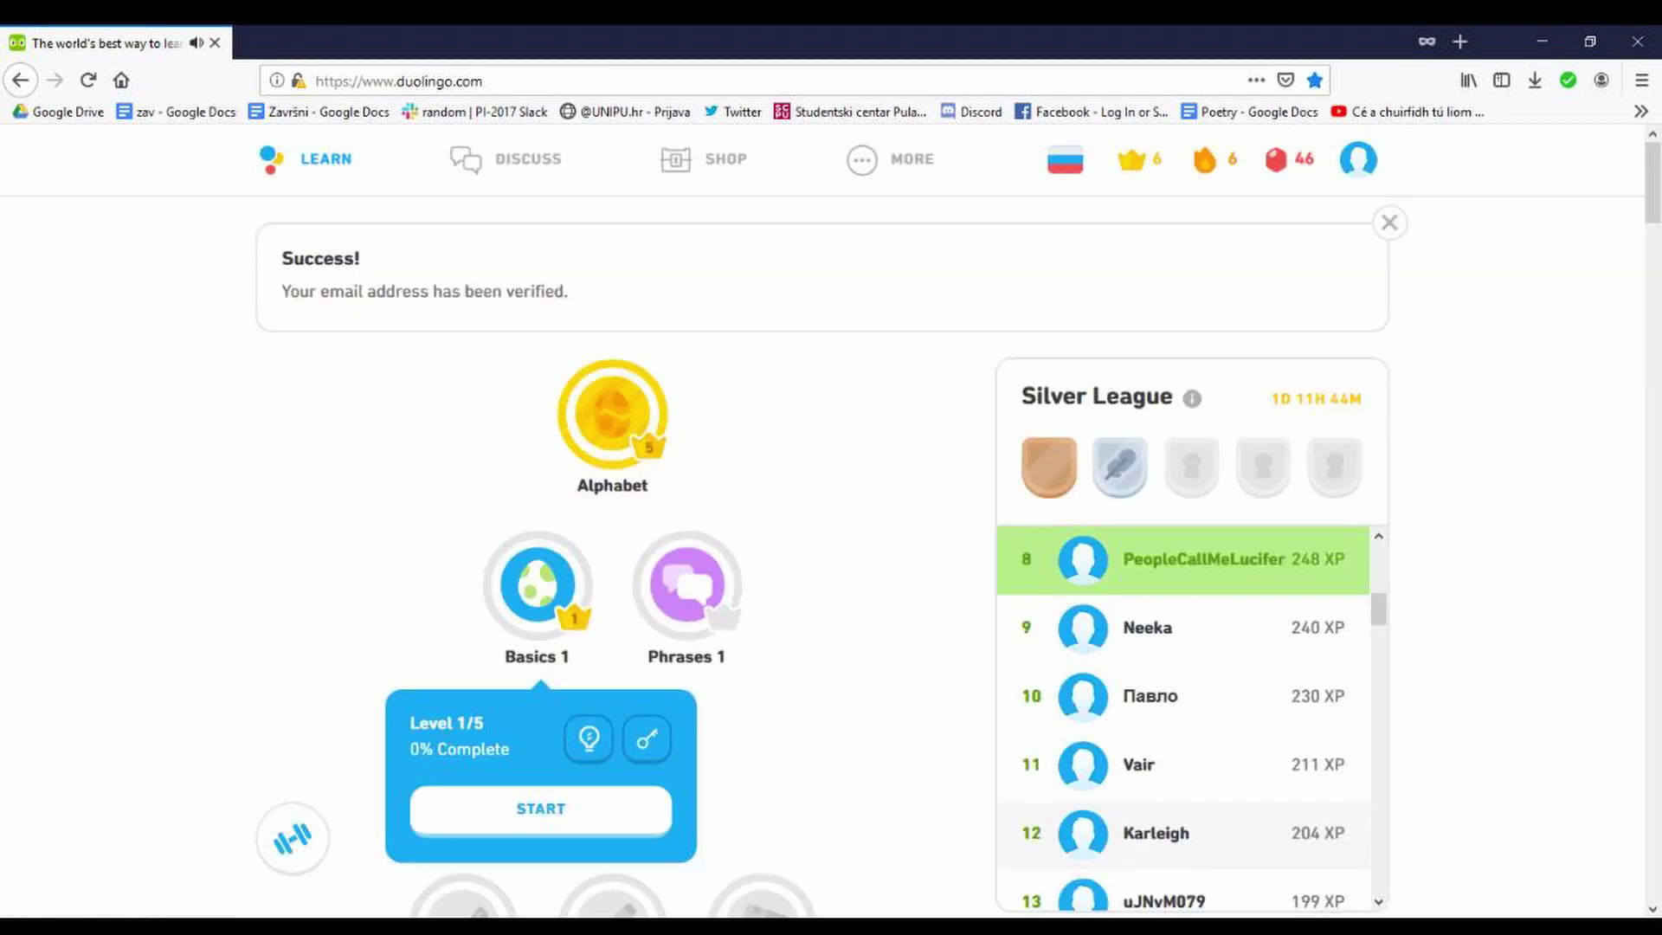
pyautogui.scroll(-5, 1188, 715)
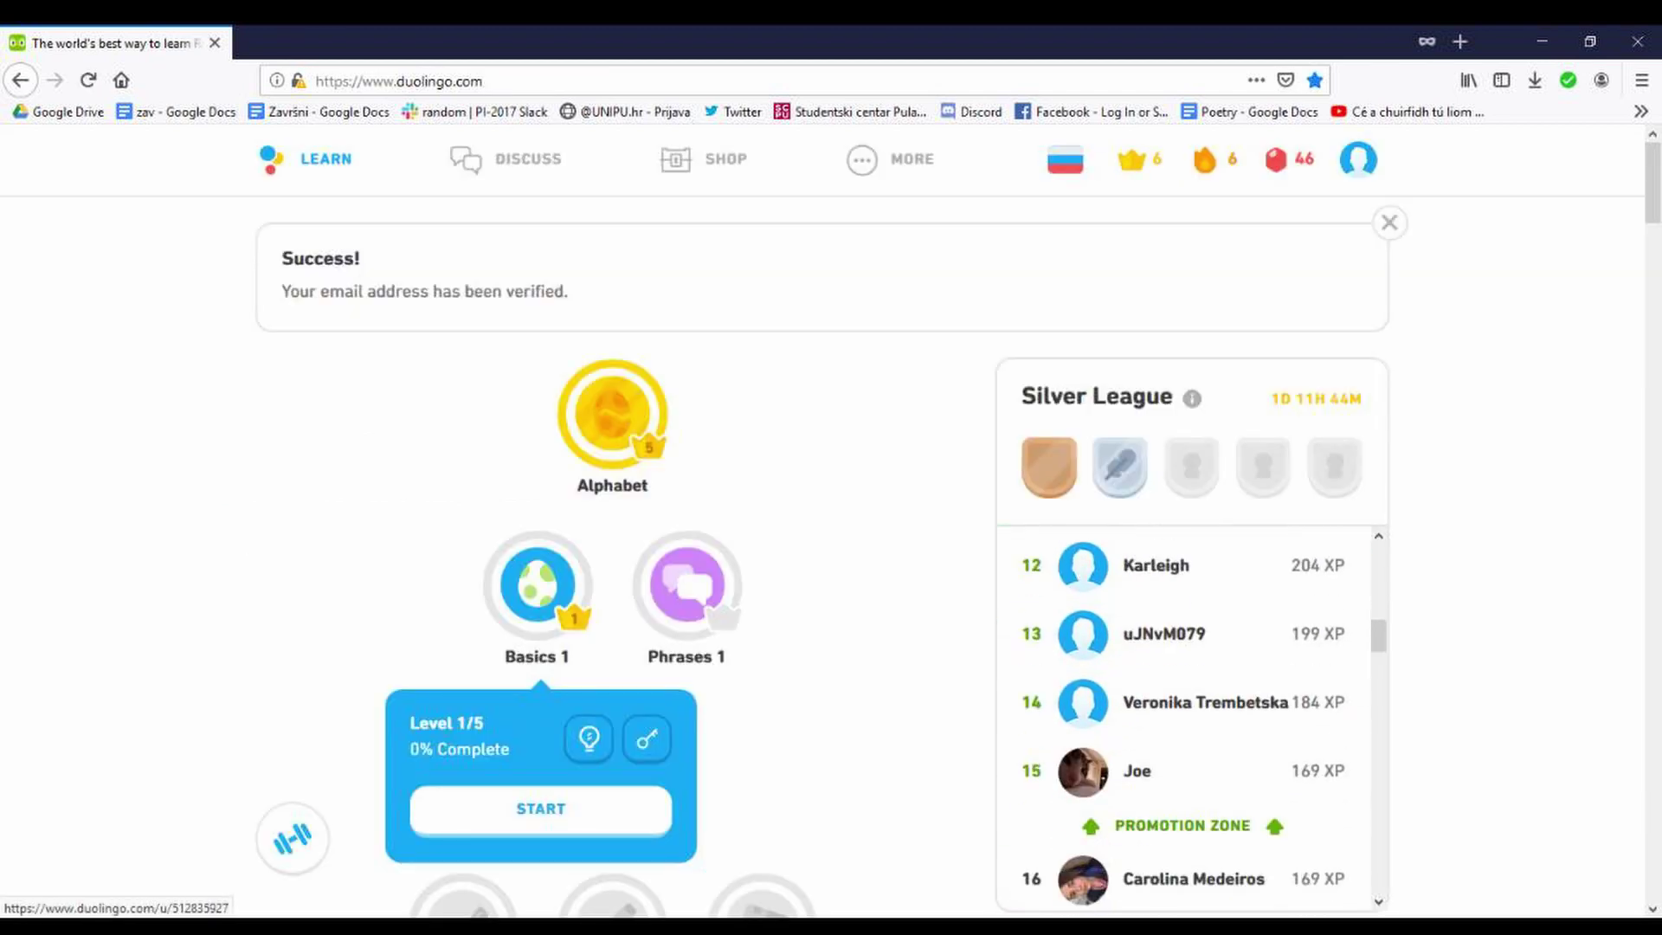
pyautogui.scroll(5, 1189, 715)
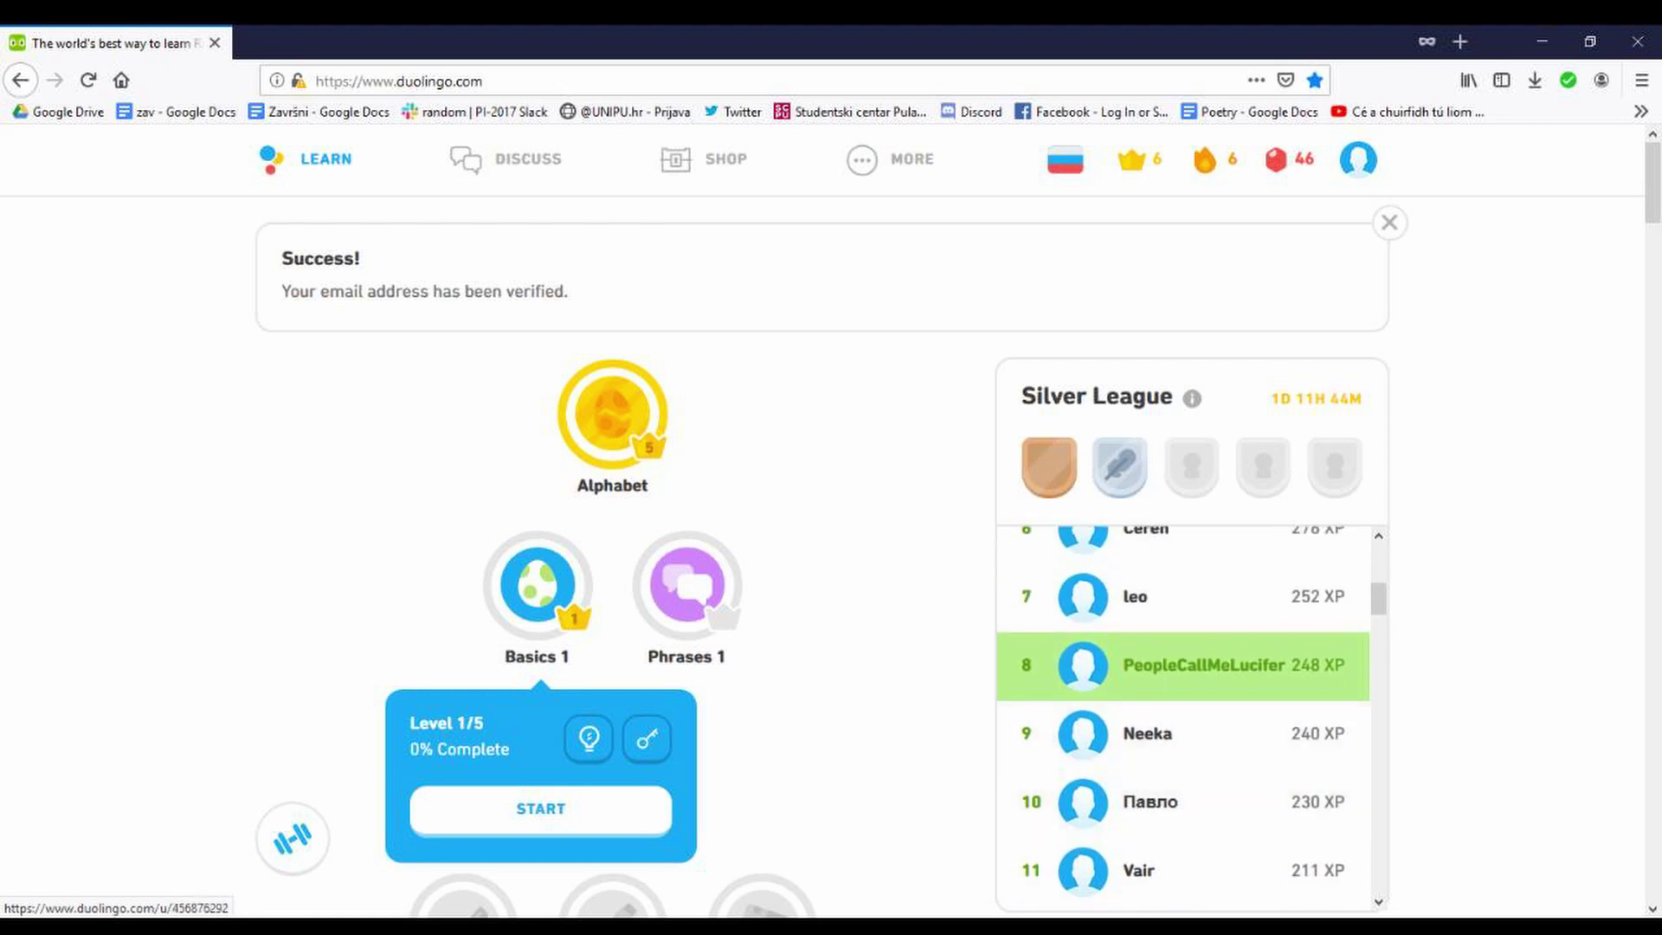
pyautogui.scroll(3, 1187, 624)
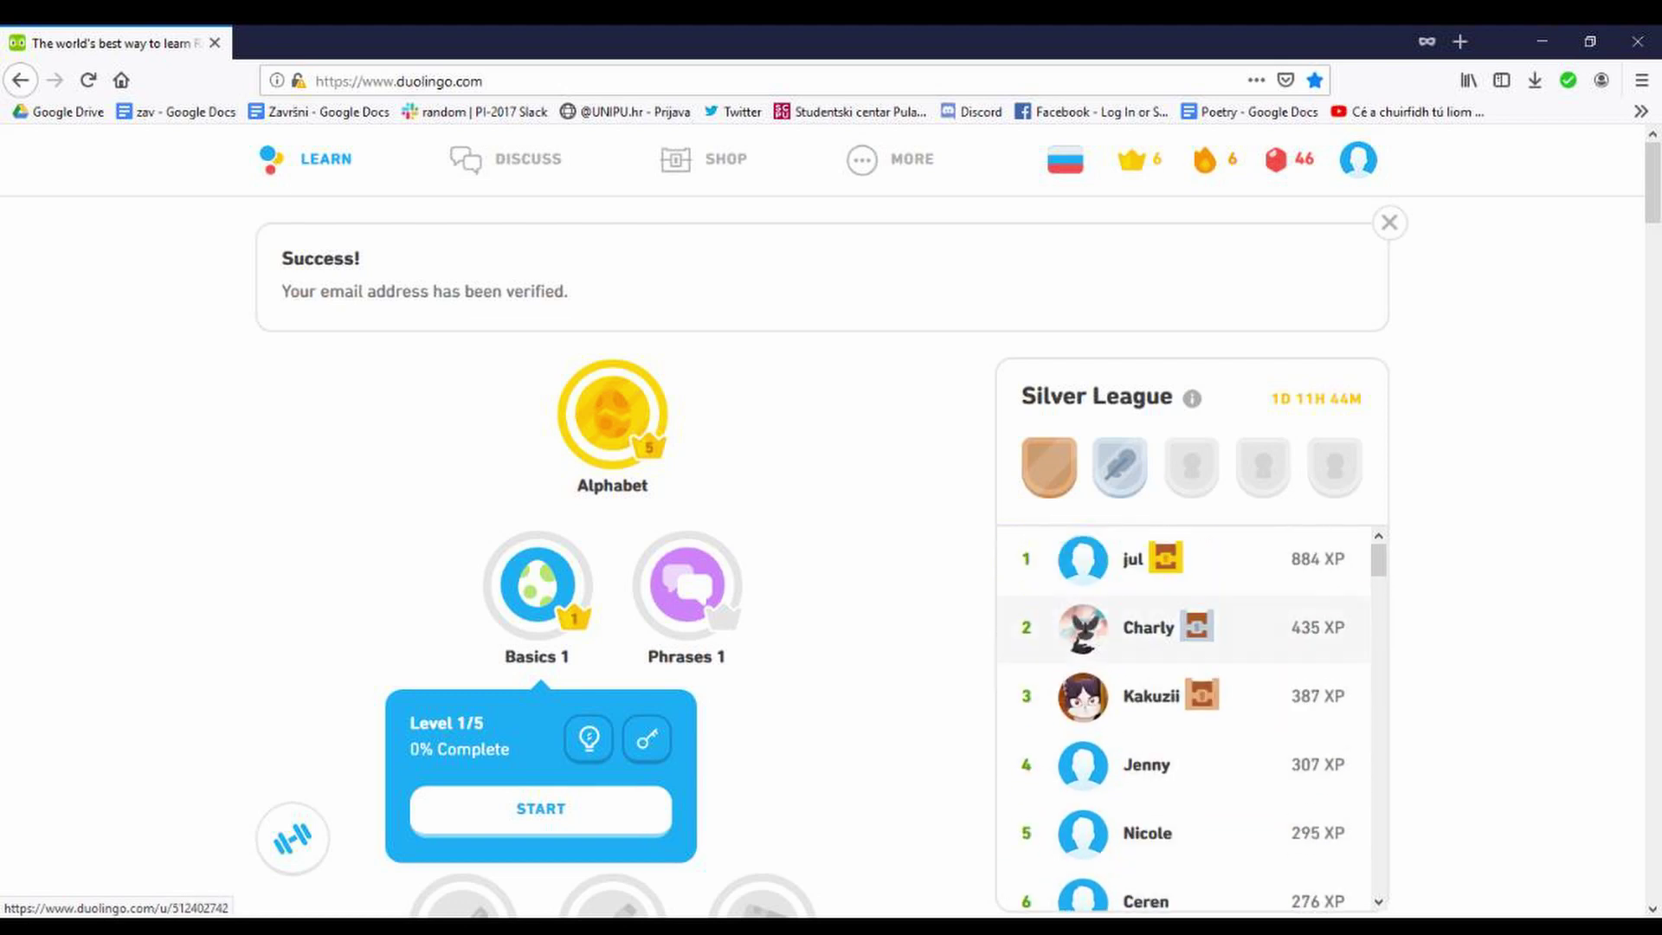
pyautogui.scroll(-2, 1188, 610)
pyautogui.scroll(-2, 1187, 610)
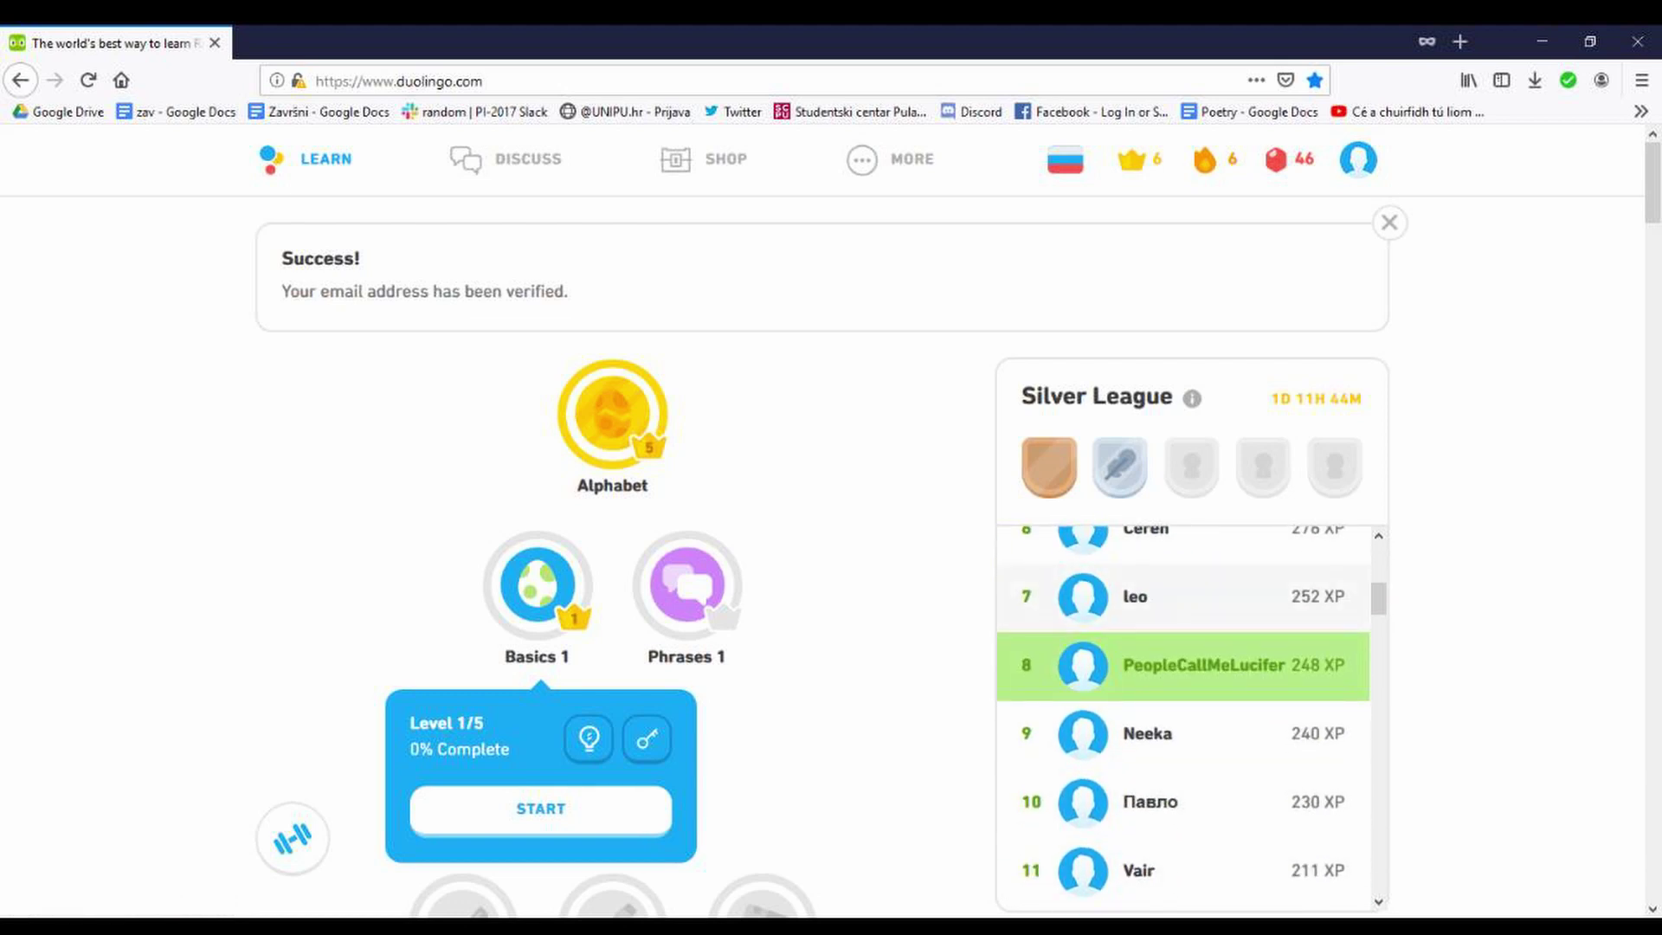
pyautogui.scroll(3, 1189, 715)
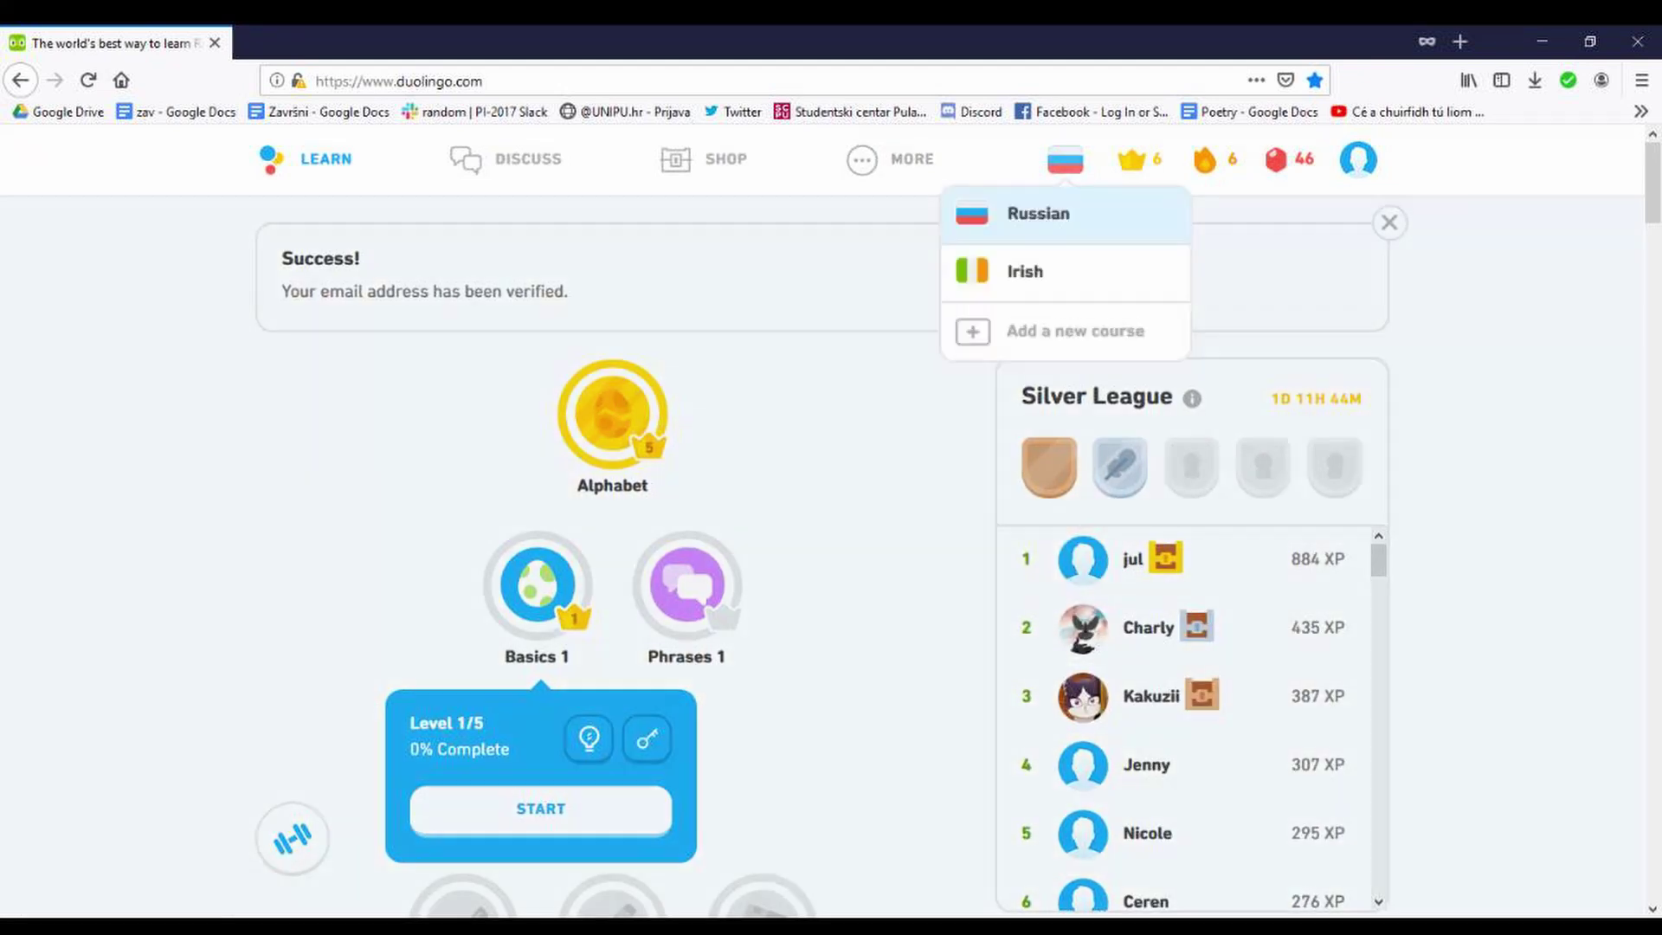
# Step: Dismiss the Basics 1 popup, choose Irish, and open Duolingo's Twitter and Instagram pages in new tabs
pyautogui.click(1065, 160)
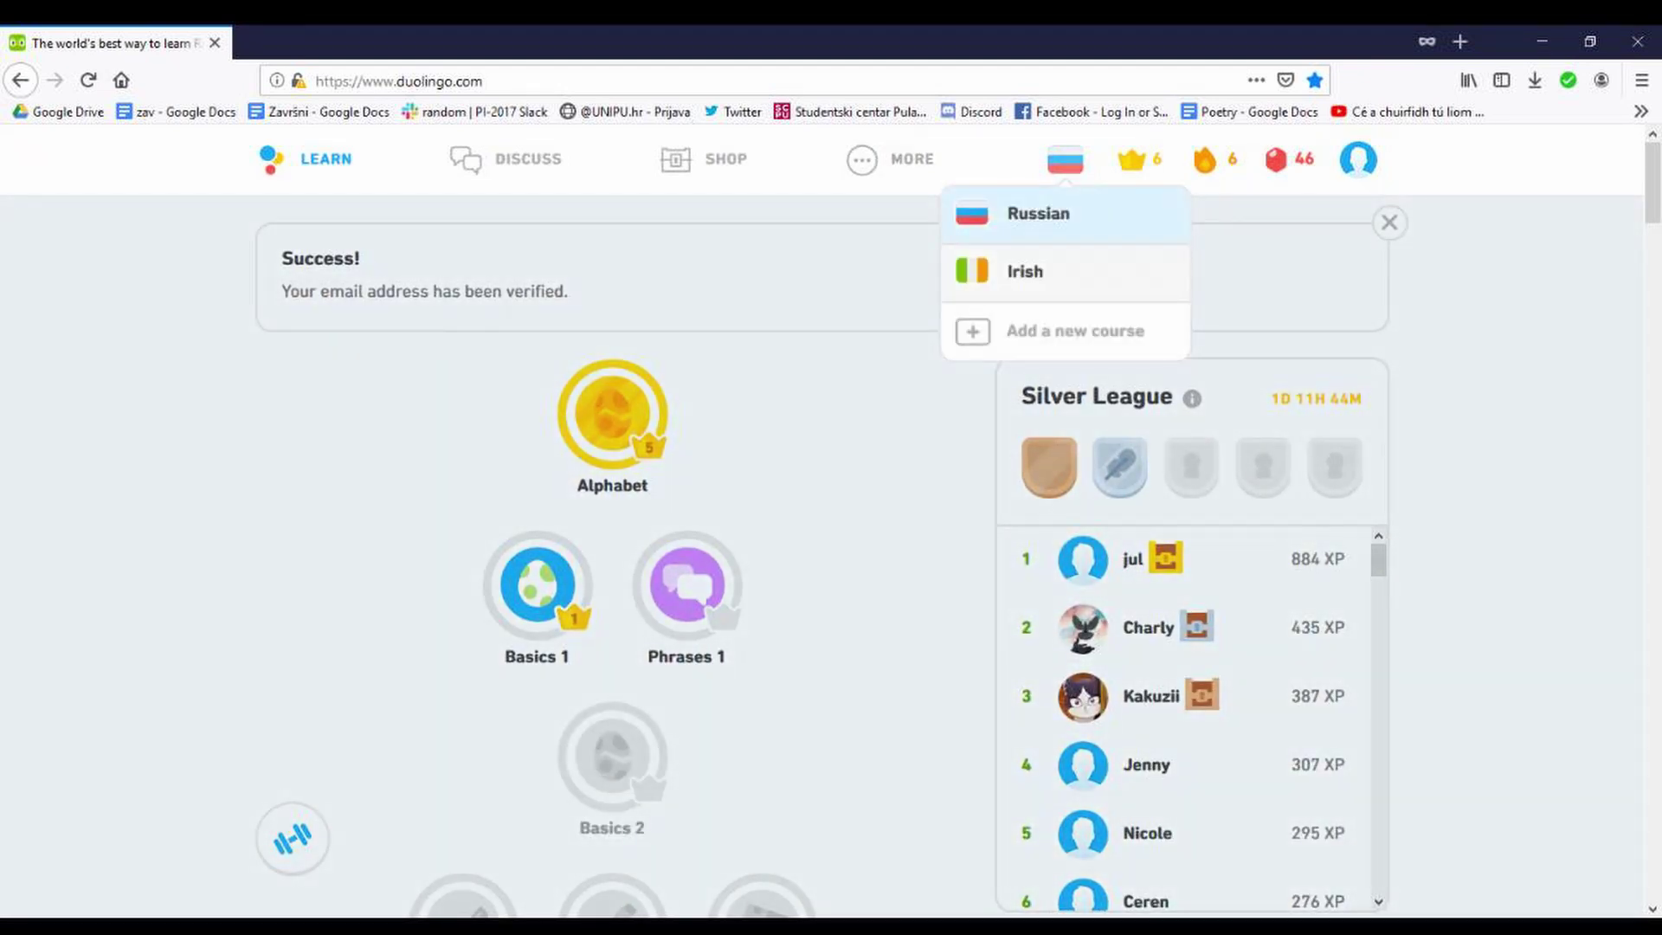
pyautogui.click(1024, 270)
pyautogui.scroll(-4, 831, 559)
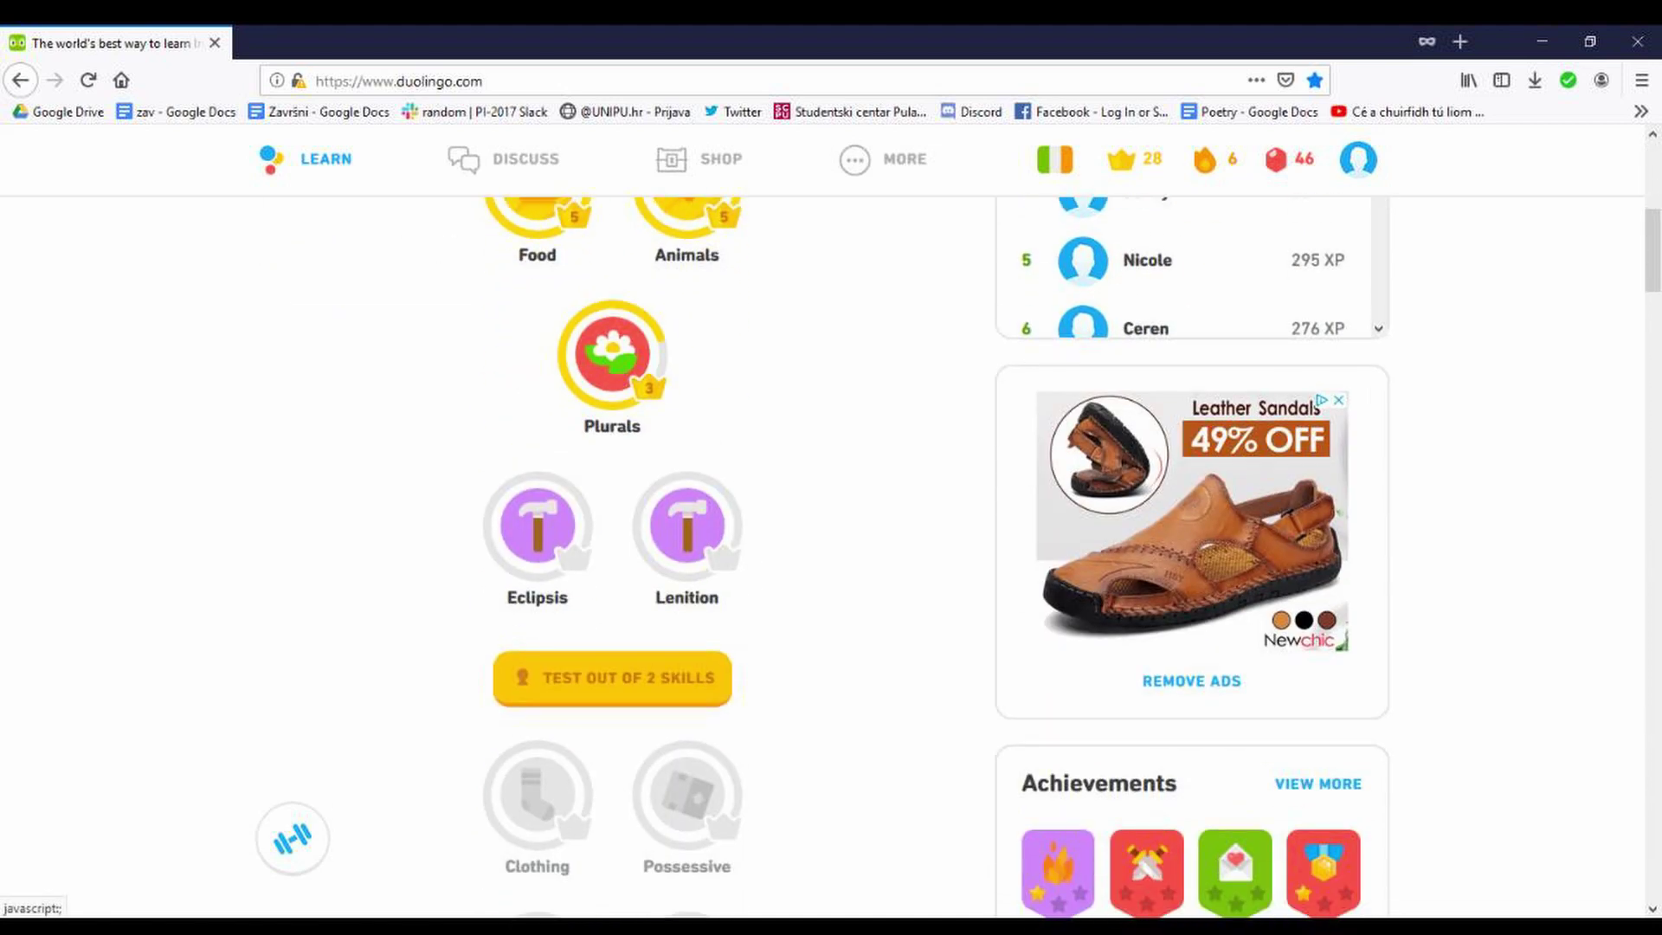
pyautogui.scroll(3, 832, 559)
pyautogui.scroll(-2, 831, 558)
pyautogui.scroll(-2, 831, 559)
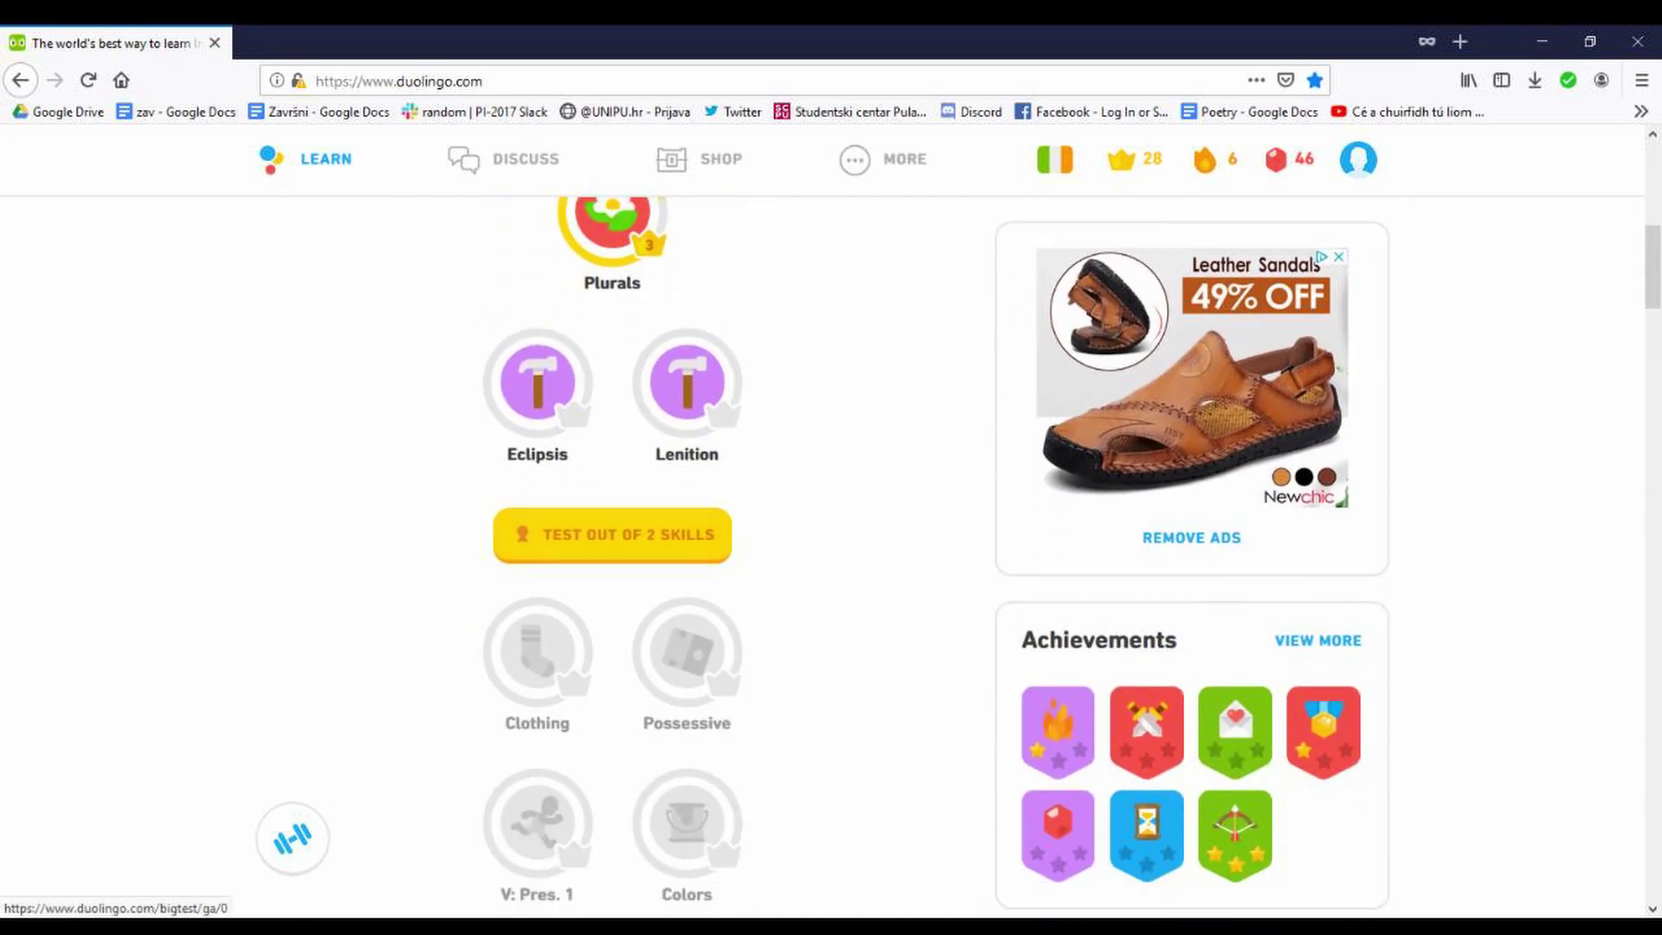
pyautogui.scroll(2, 612, 534)
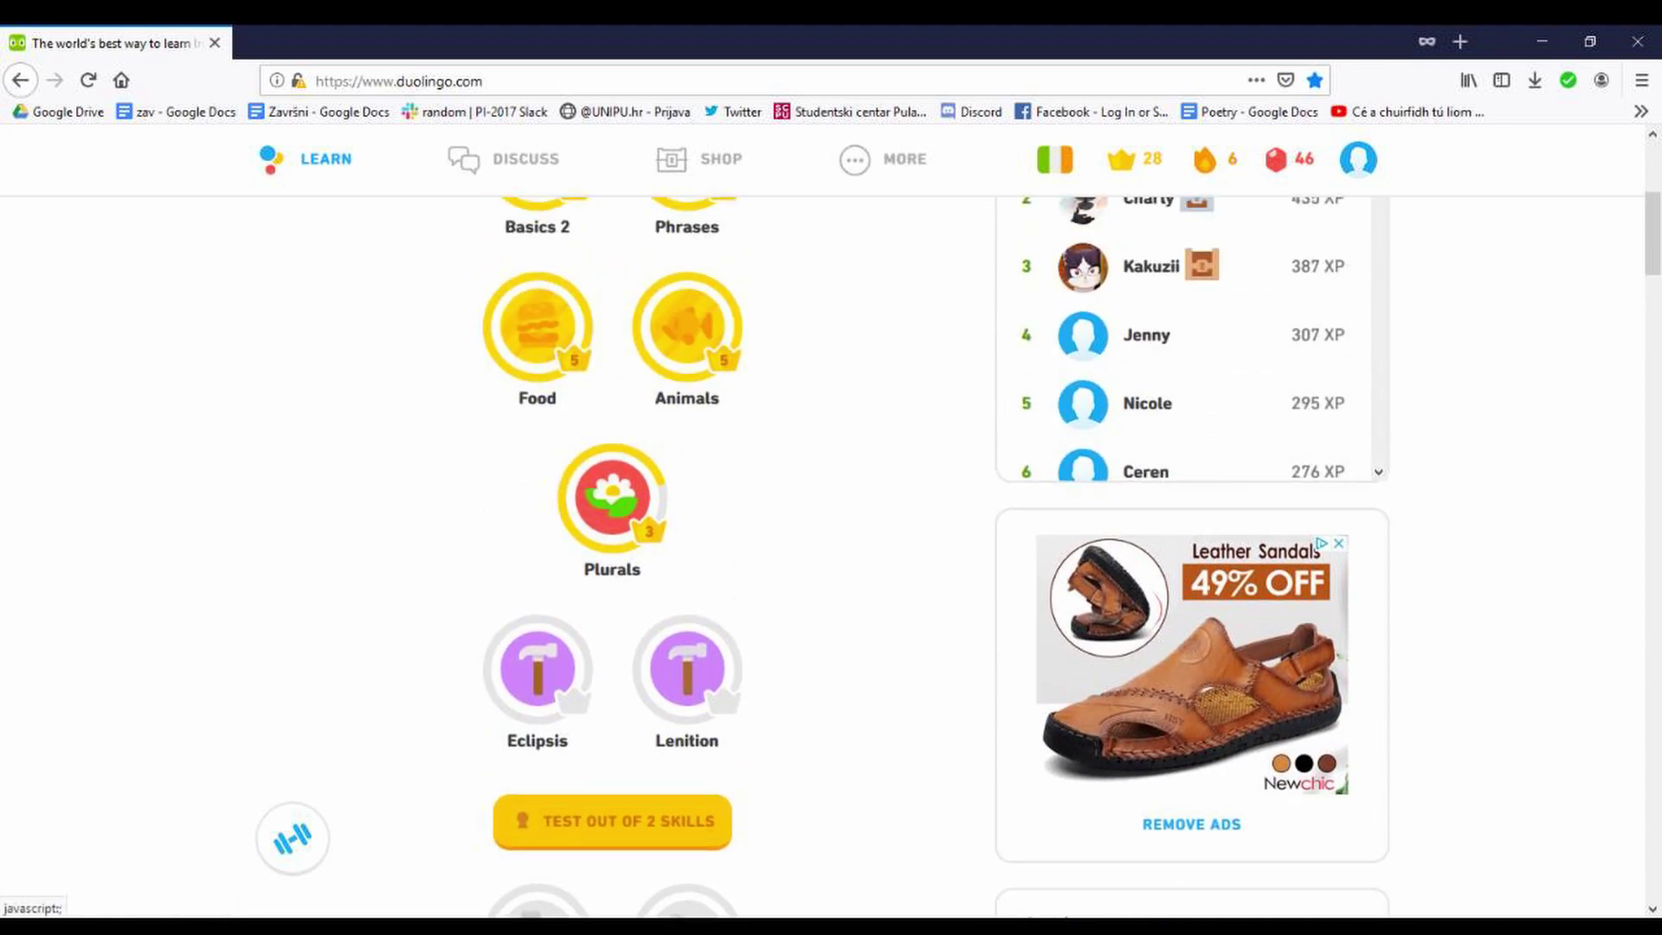
pyautogui.scroll(2, 611, 533)
pyautogui.scroll(1, 611, 534)
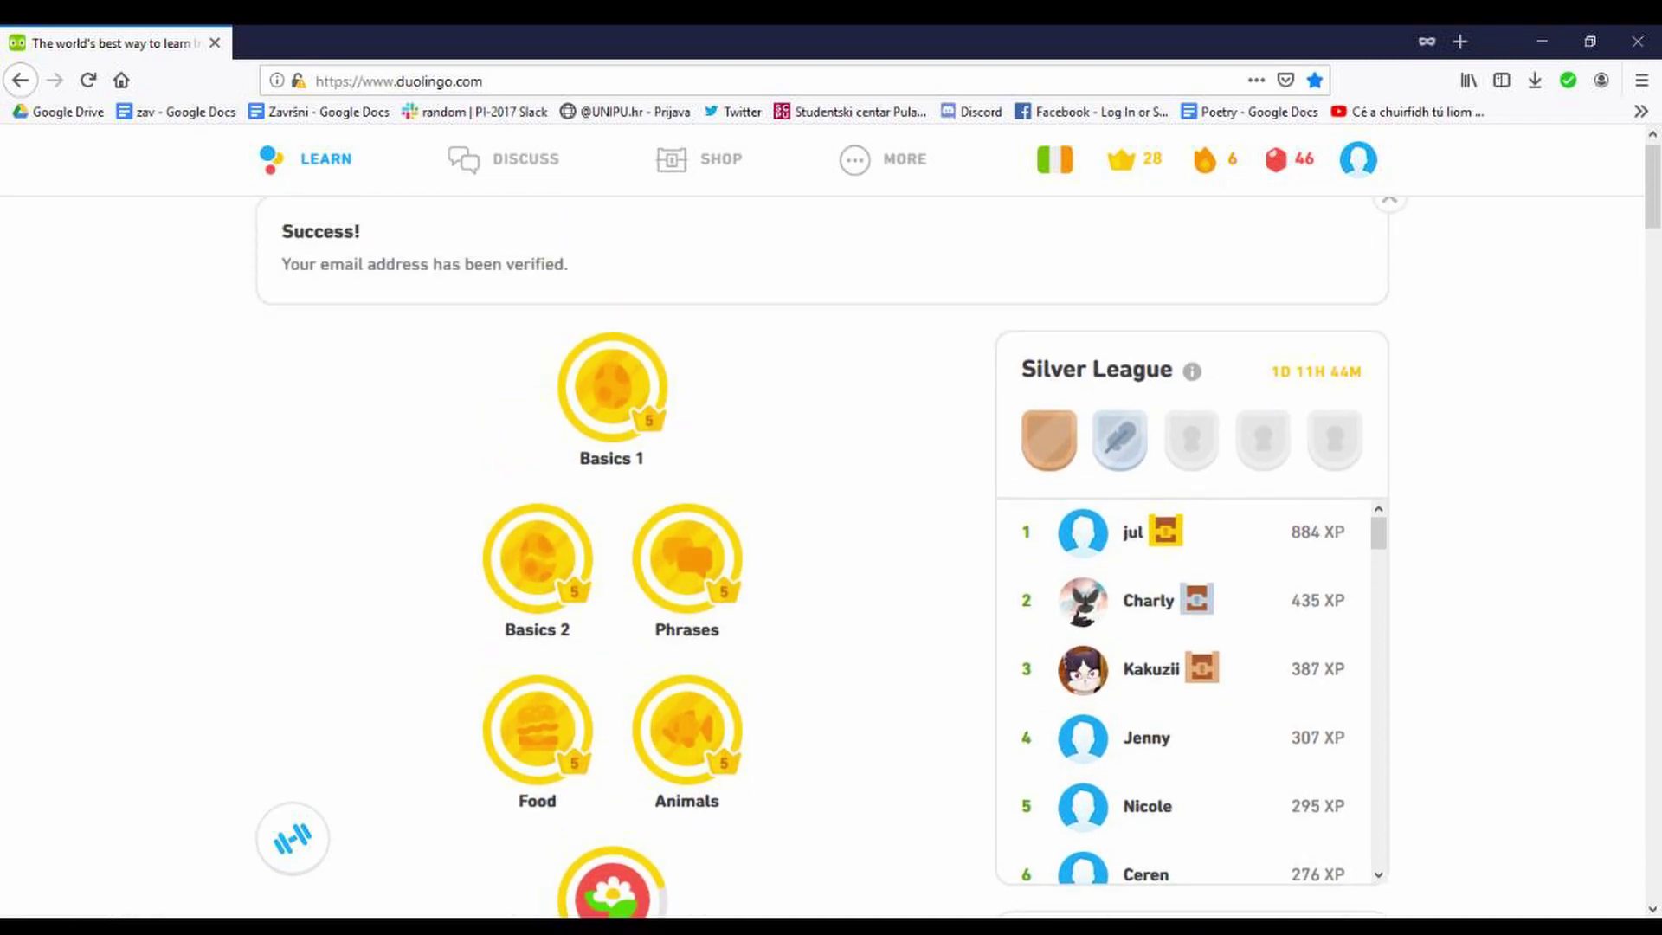
pyautogui.scroll(-10, 831, 559)
pyautogui.scroll(-10, 831, 559)
pyautogui.scroll(5, 831, 559)
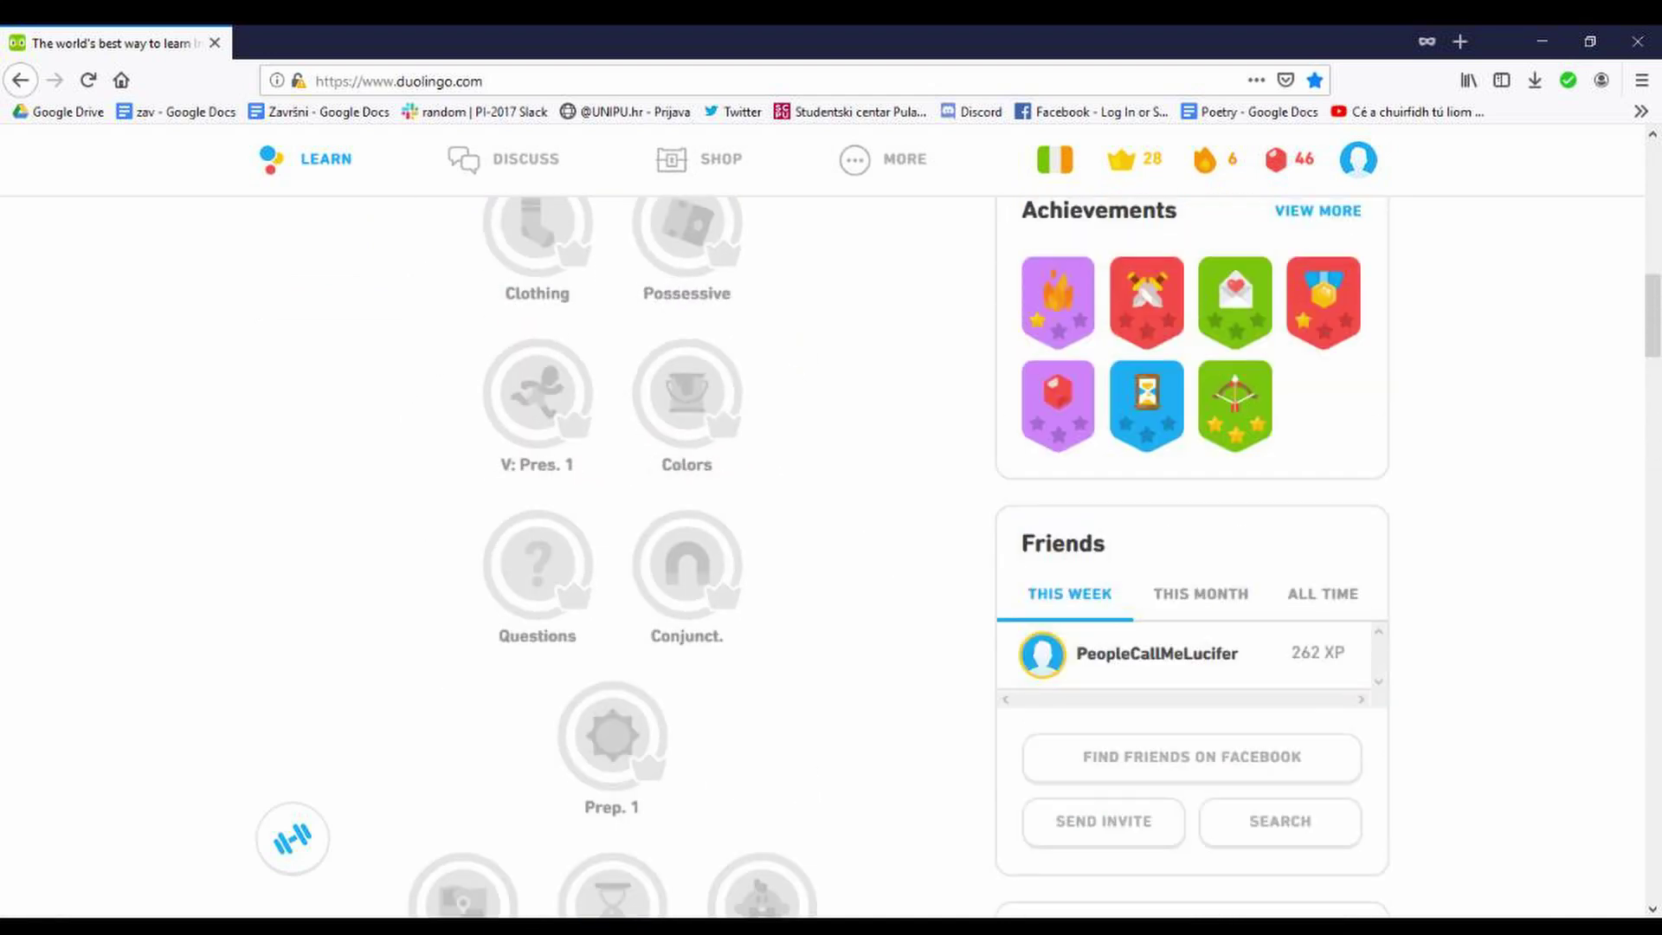
pyautogui.scroll(-2, 831, 559)
pyautogui.scroll(-3, 831, 559)
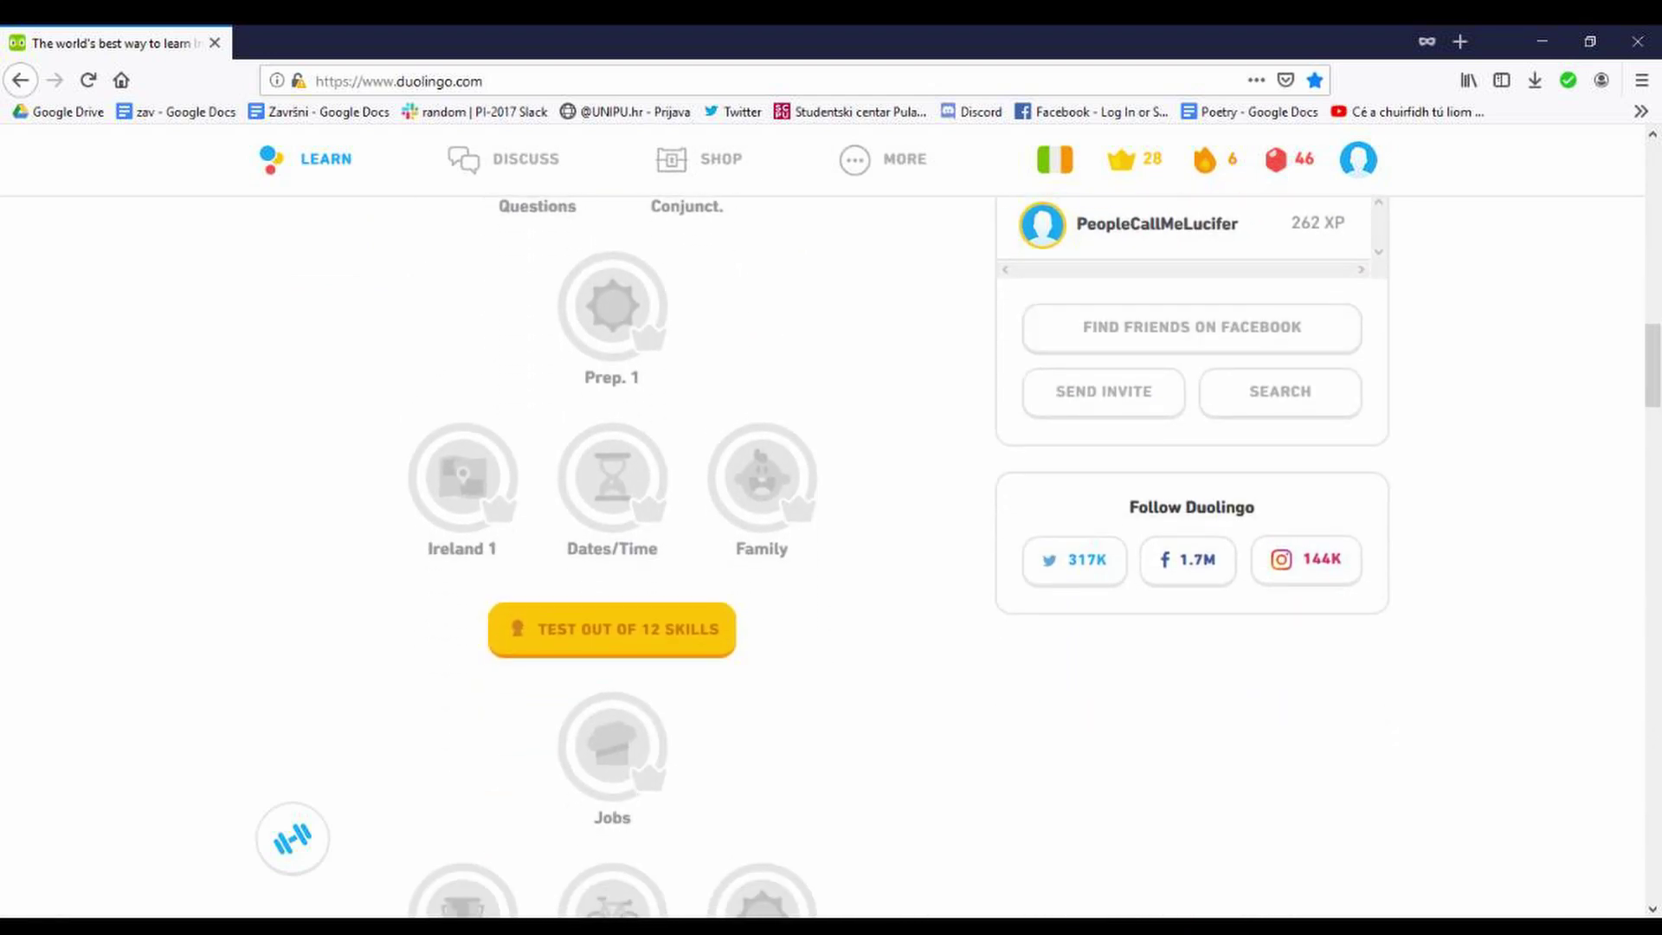
pyautogui.scroll(-2, 832, 558)
pyautogui.scroll(-1, 831, 558)
pyautogui.scroll(1, 832, 559)
pyautogui.scroll(1, 1075, 429)
pyautogui.moveTo(1073, 417); pyautogui.dragTo(754, 40)
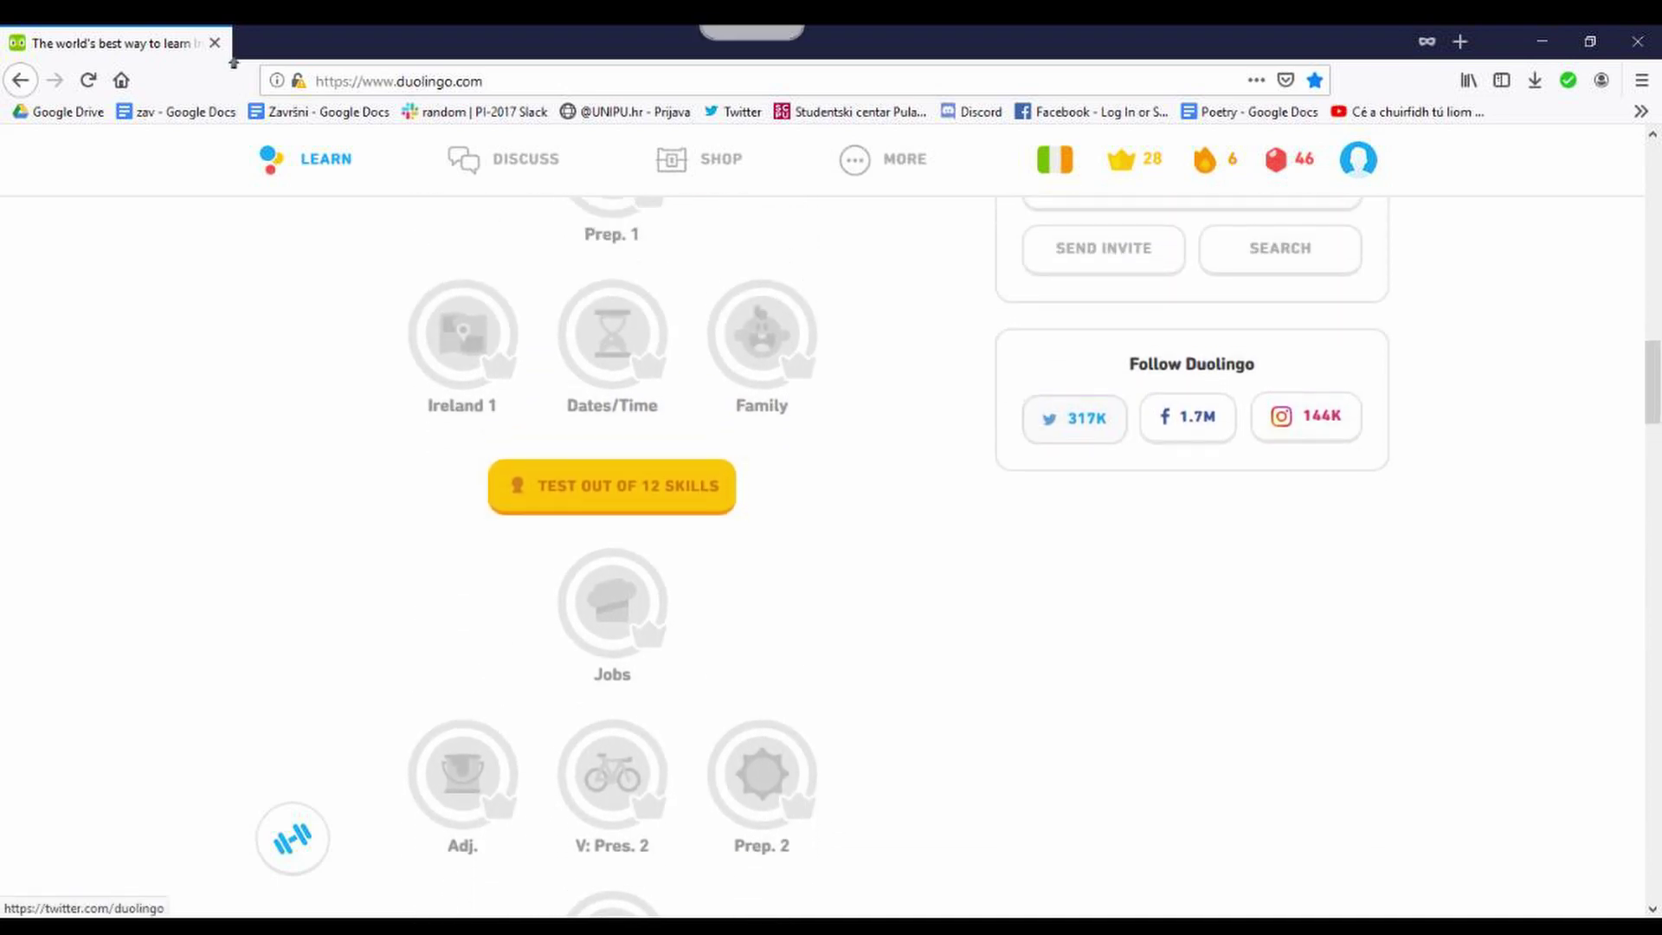
pyautogui.moveTo(1304, 417); pyautogui.dragTo(467, 61)
pyautogui.scroll(3, 519, 389)
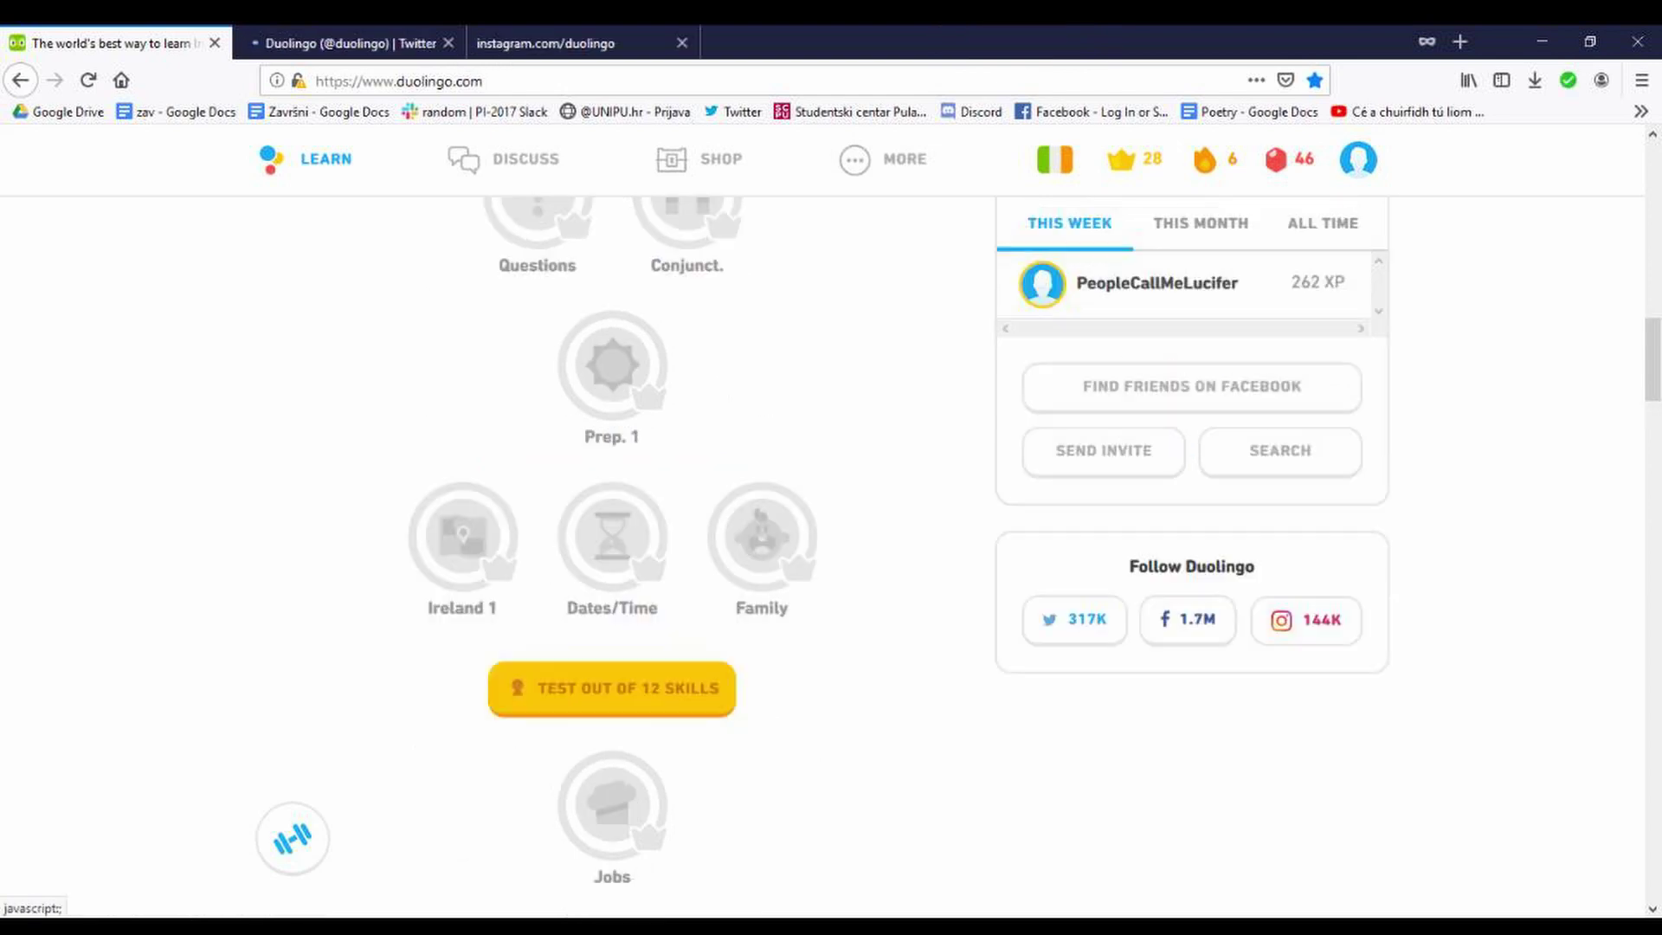
pyautogui.scroll(10, 520, 389)
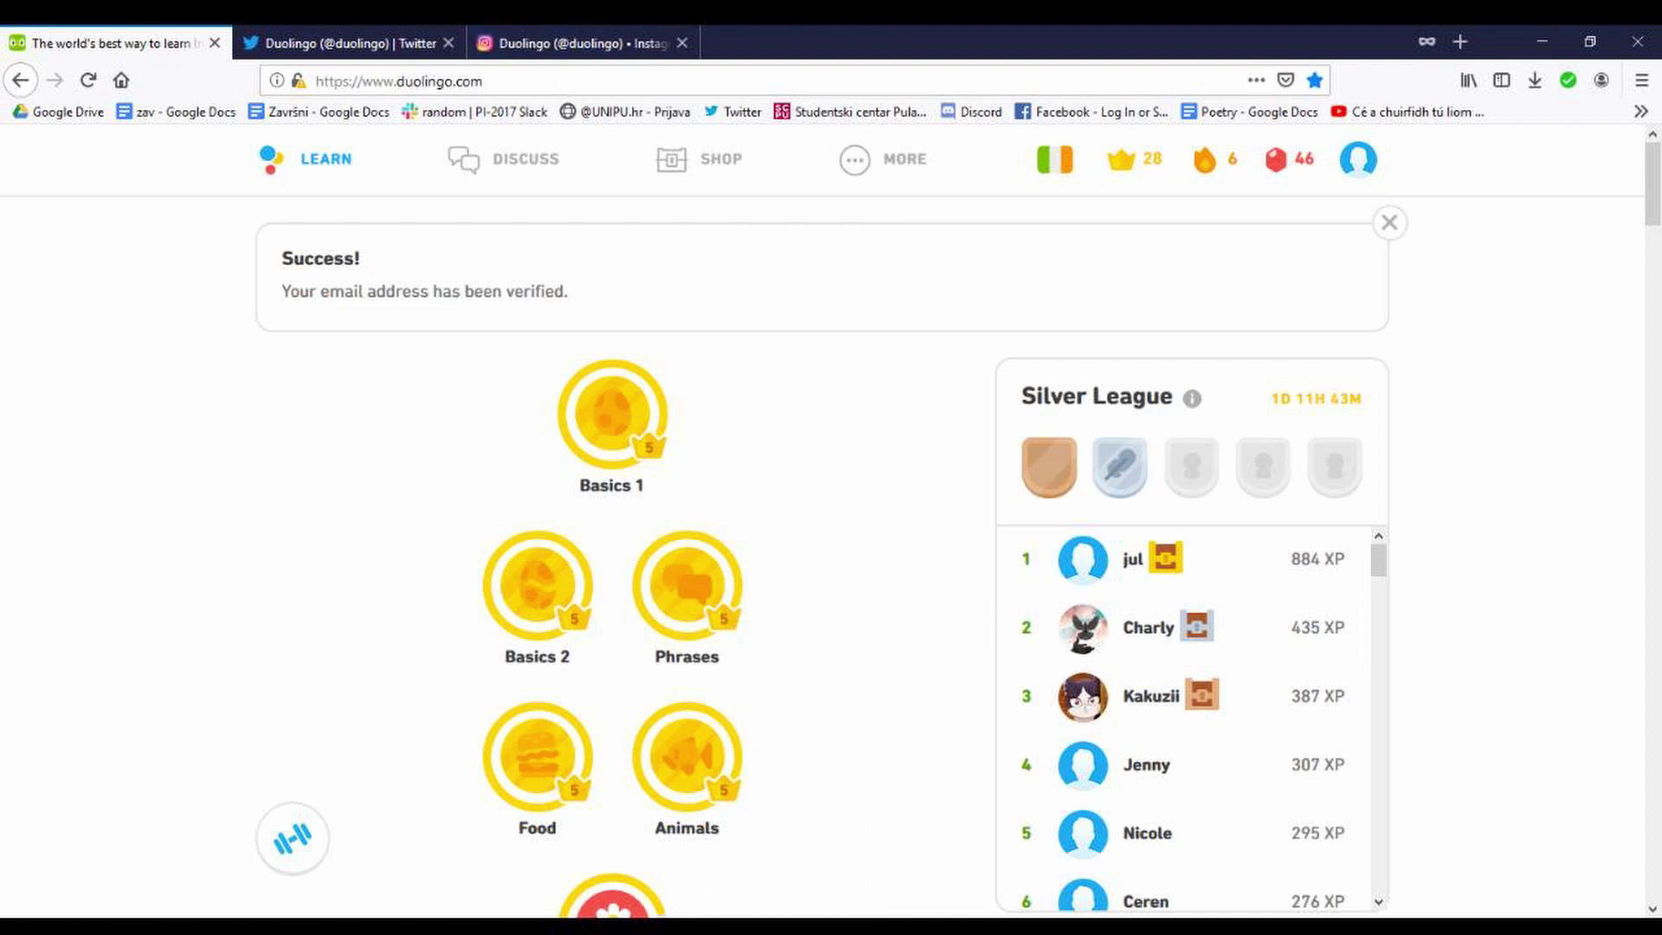
pyautogui.scroll(-5, 831, 559)
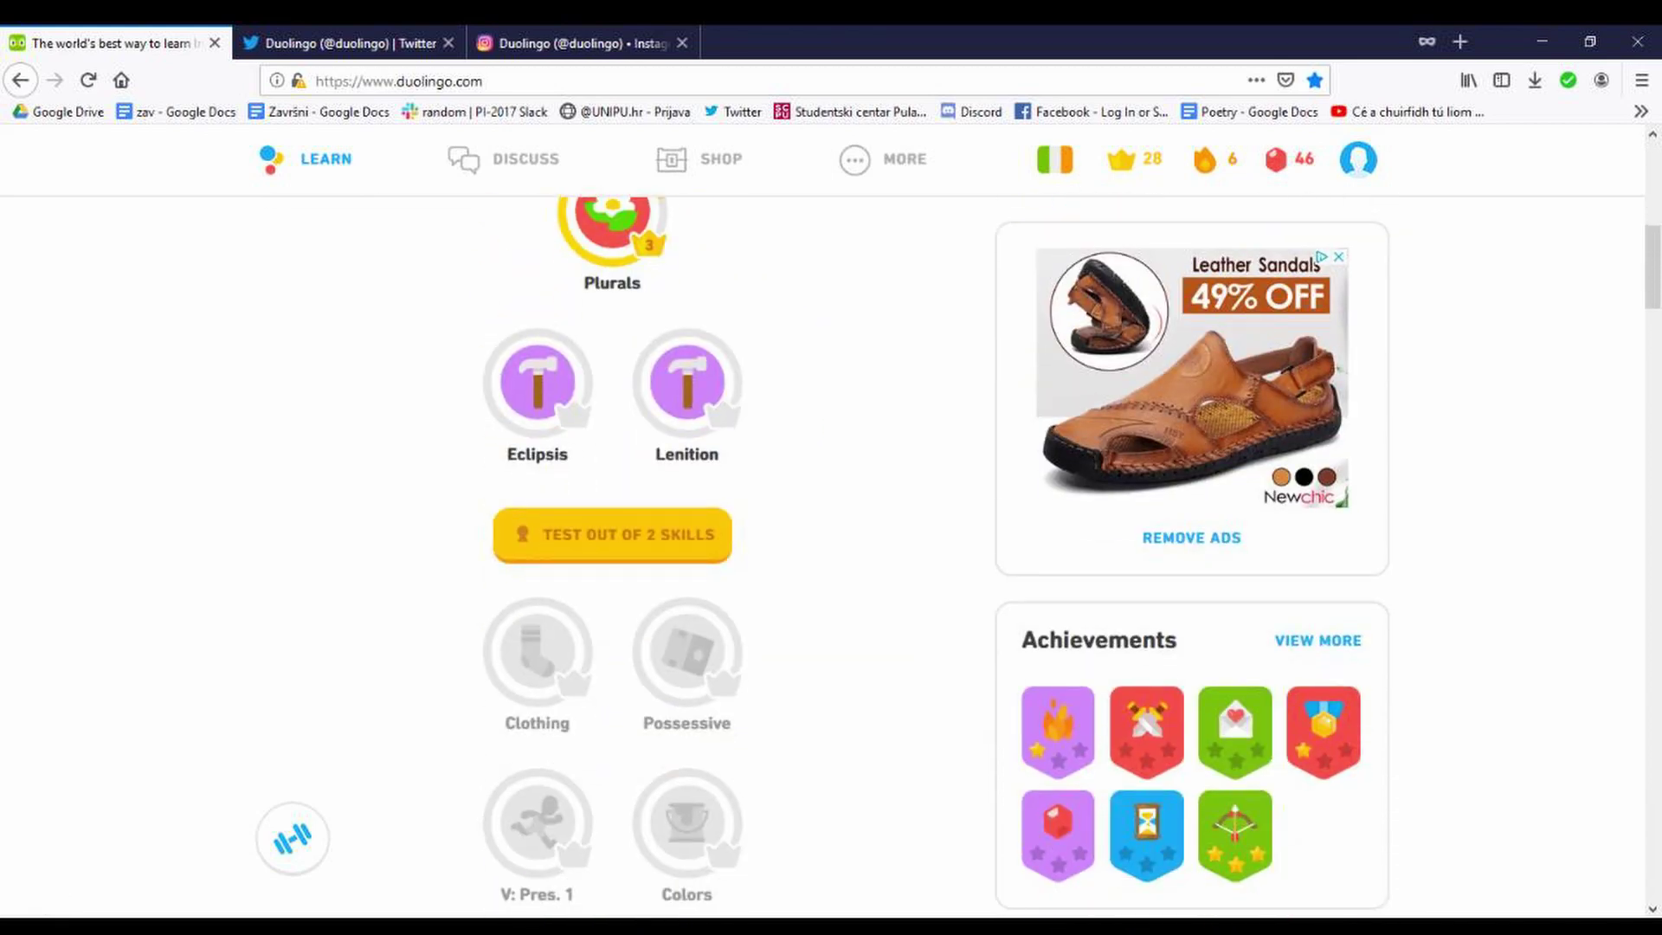